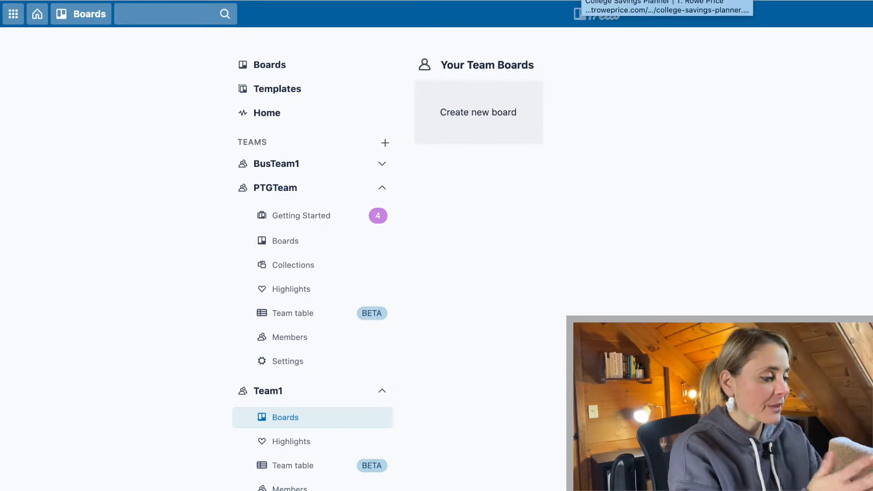
# Create a Team1 board titled "GingerBread Houses" with a solid red background
pyautogui.click(463, 141)
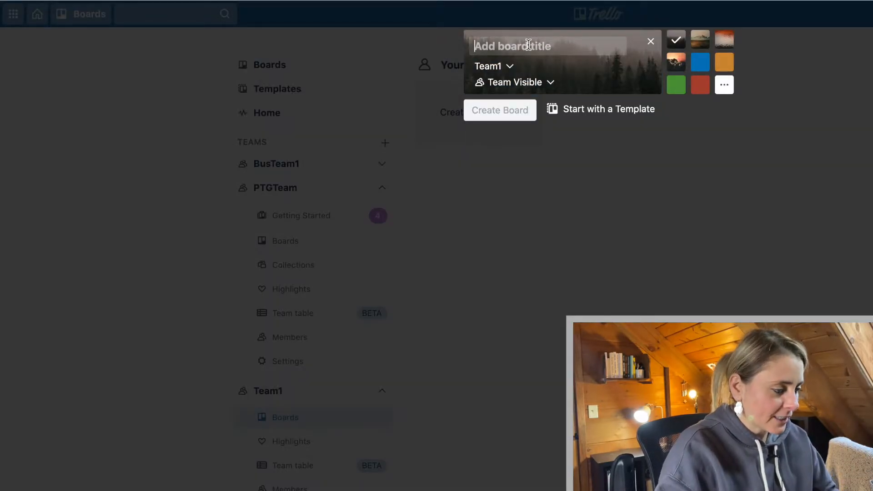
pyautogui.write('Ginbe')
pyautogui.press('BackSpace')
pyautogui.press('BackSpace')
pyautogui.write('gerBread House')
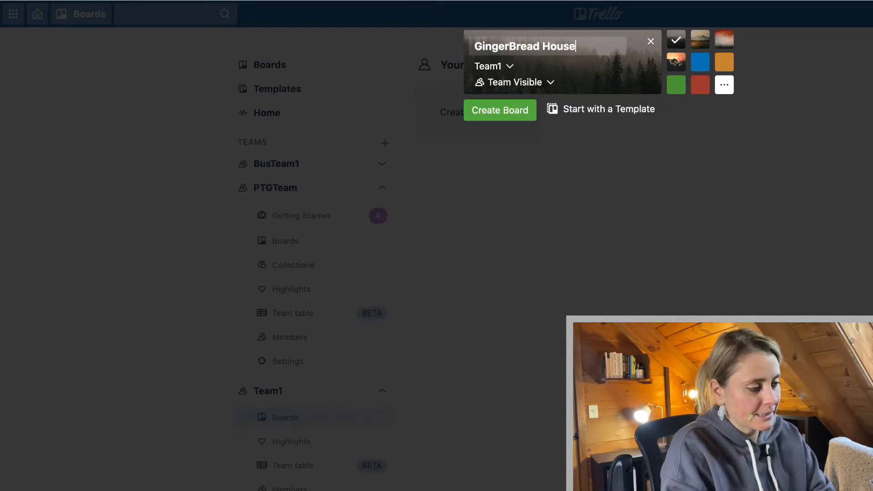
pyautogui.press('BackSpace')
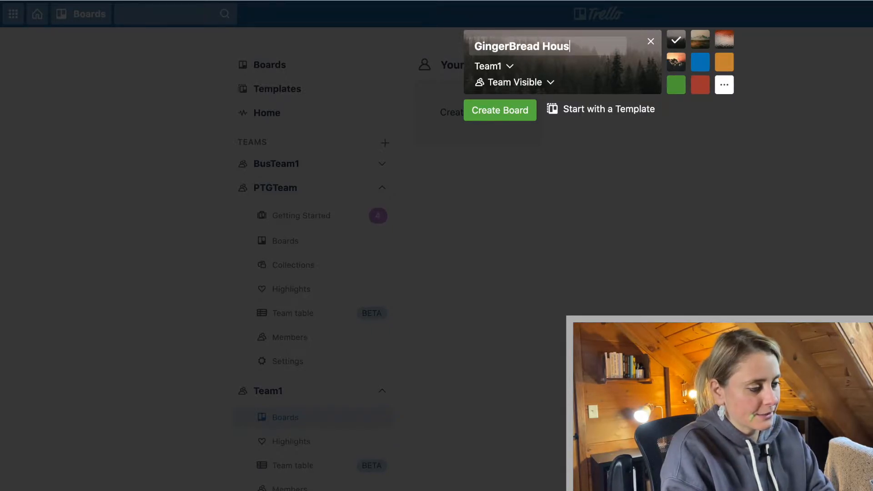
pyautogui.write('es')
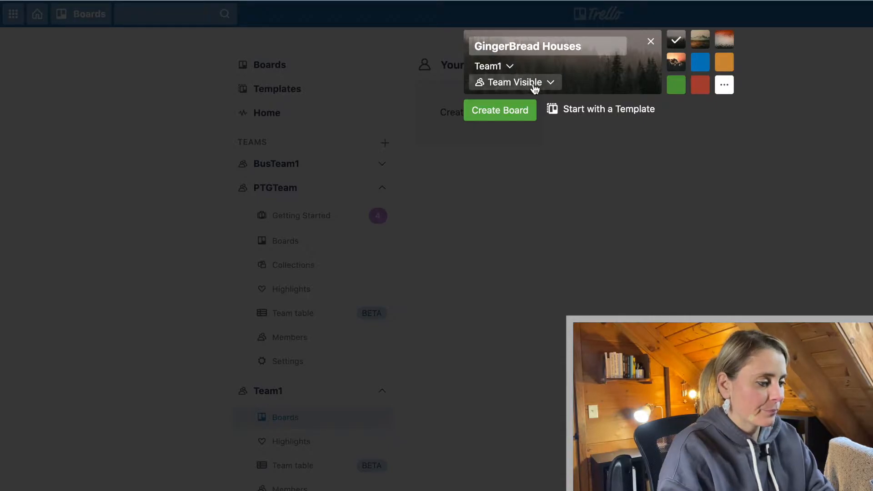
pyautogui.click(696, 84)
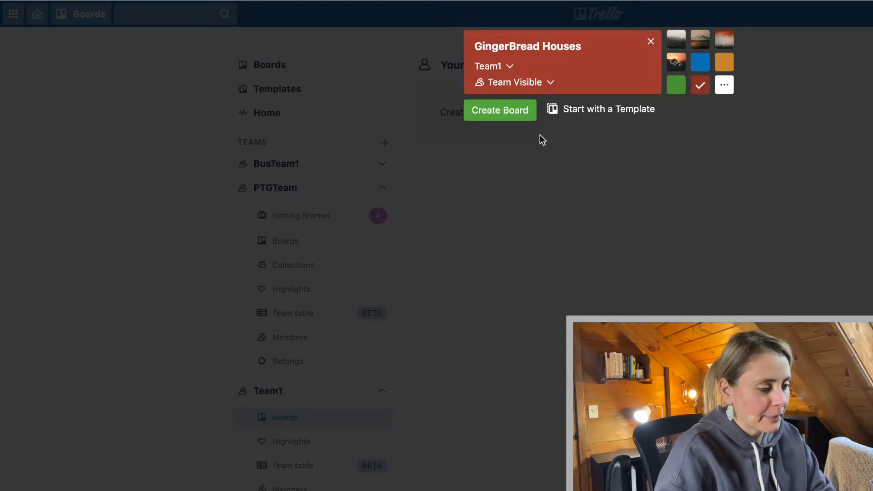
pyautogui.click(487, 109)
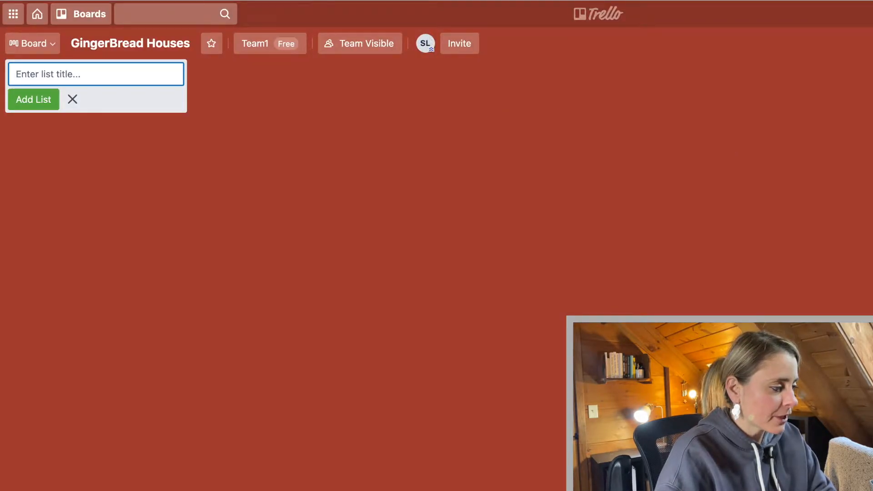
# Add a first list titled "Gingerbread Houses" to the board
pyautogui.click(803, 93)
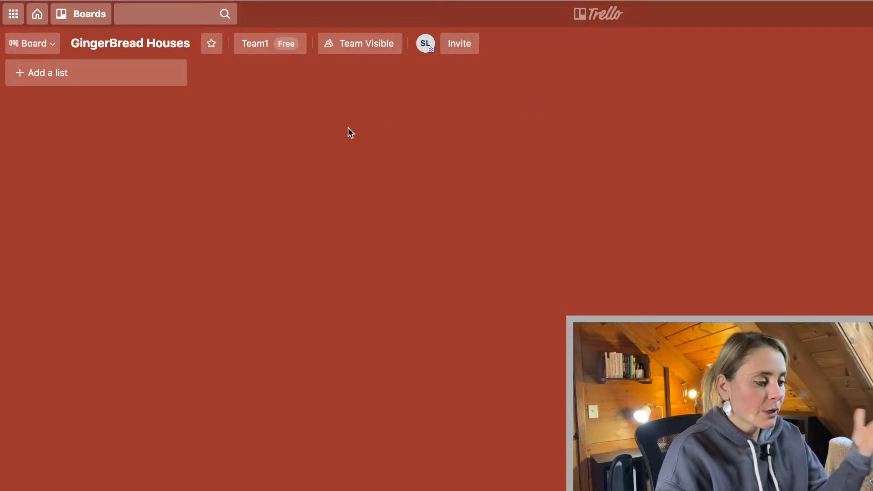
pyautogui.click(118, 80)
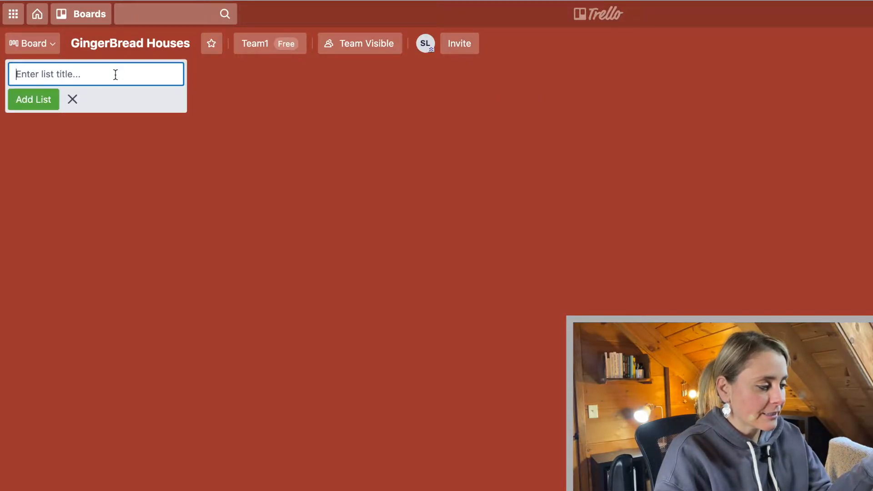
pyautogui.write('Ging')
pyautogui.press('BackSpace')
pyautogui.write('be')
pyautogui.press('BackSpace')
pyautogui.write('g')
pyautogui.press('BackSpace')
pyautogui.write('gerbread Houses.')
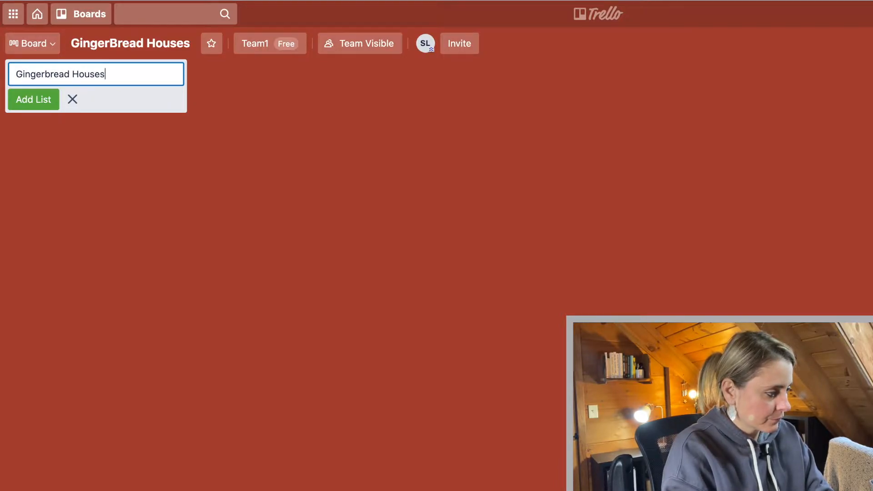
pyautogui.press('Return')
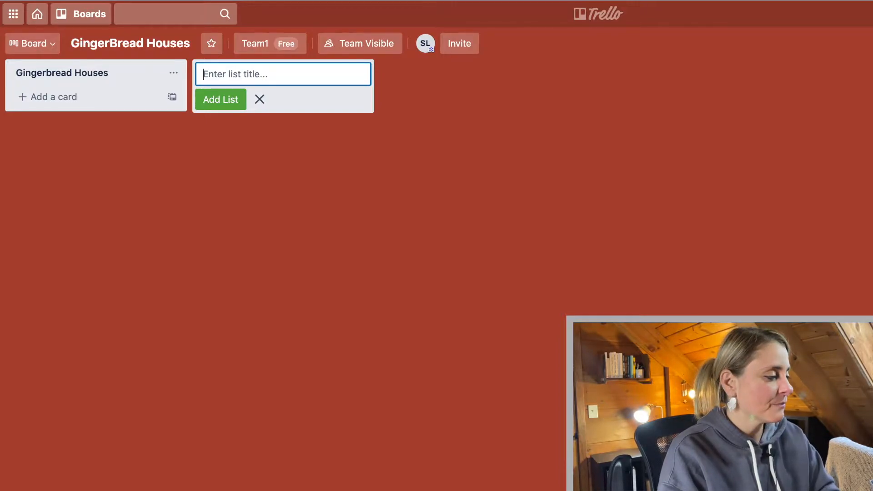
# Add a second list titled "Grocery List" beside the Gingerbread Houses list
pyautogui.write('Grocery Lis')
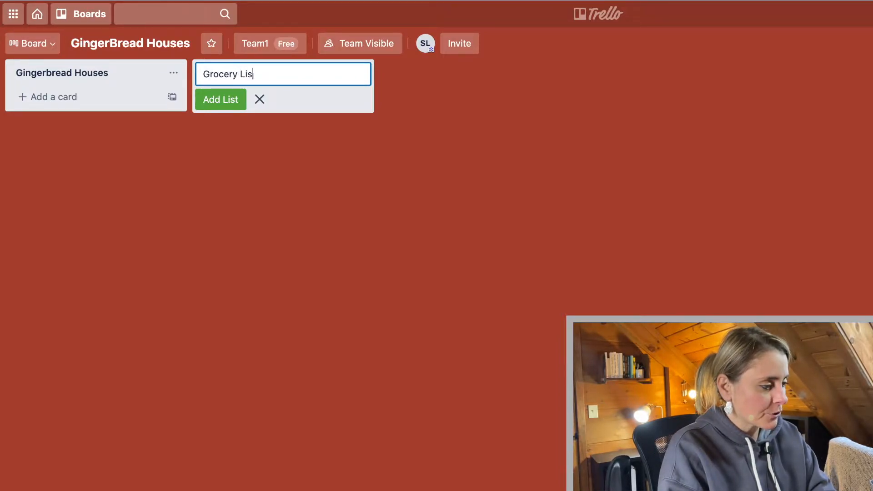
pyautogui.write('t')
pyautogui.press('Return')
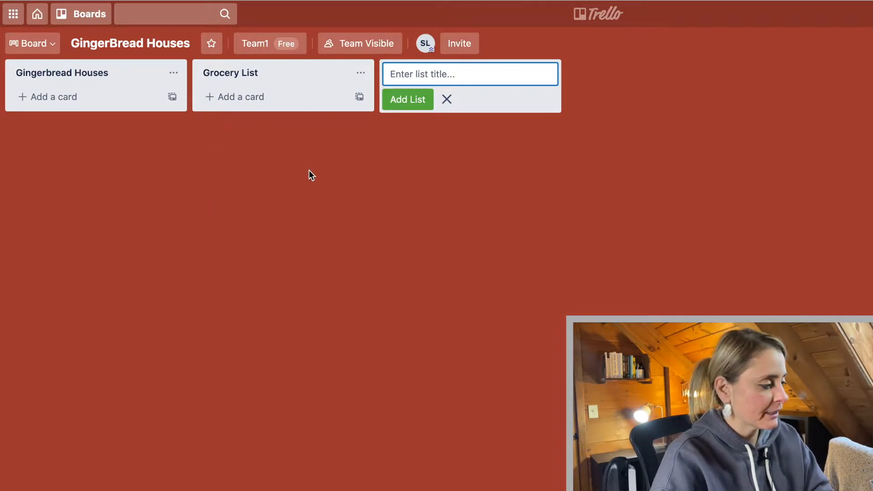
# Add a card titled "Shopping List" to the Gingerbread Houses list
pyautogui.click(37, 96)
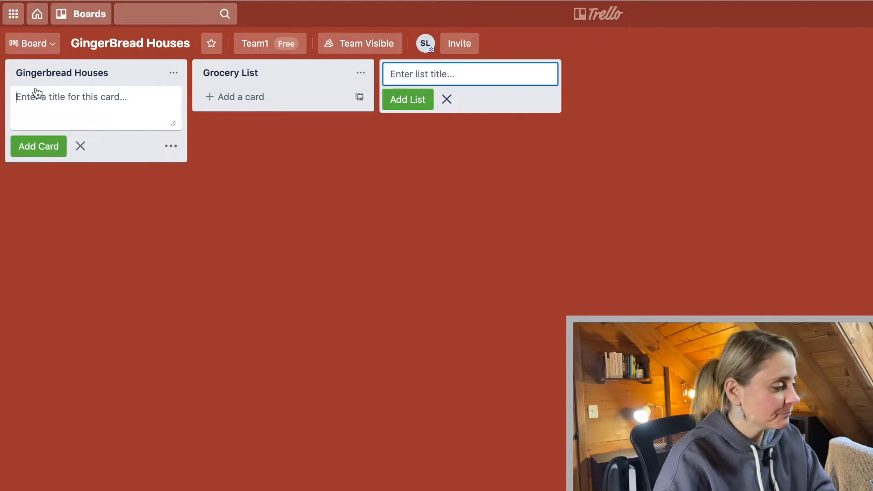
pyautogui.click(72, 261)
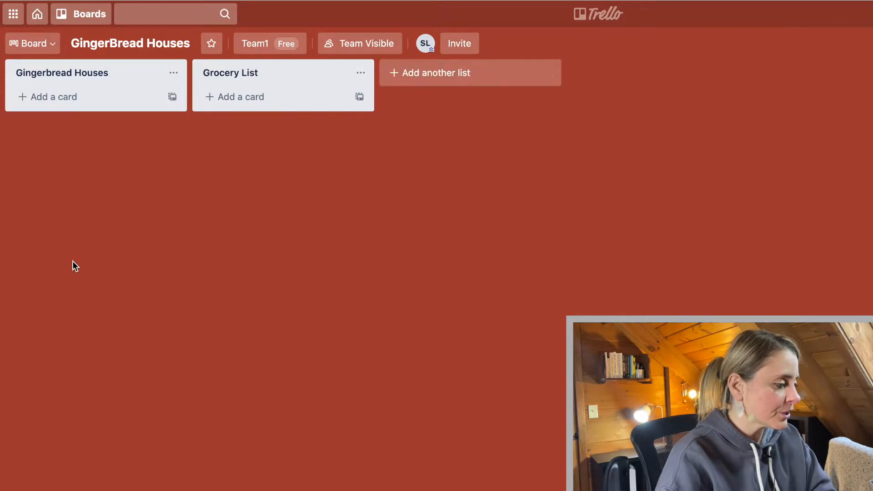
pyautogui.click(46, 96)
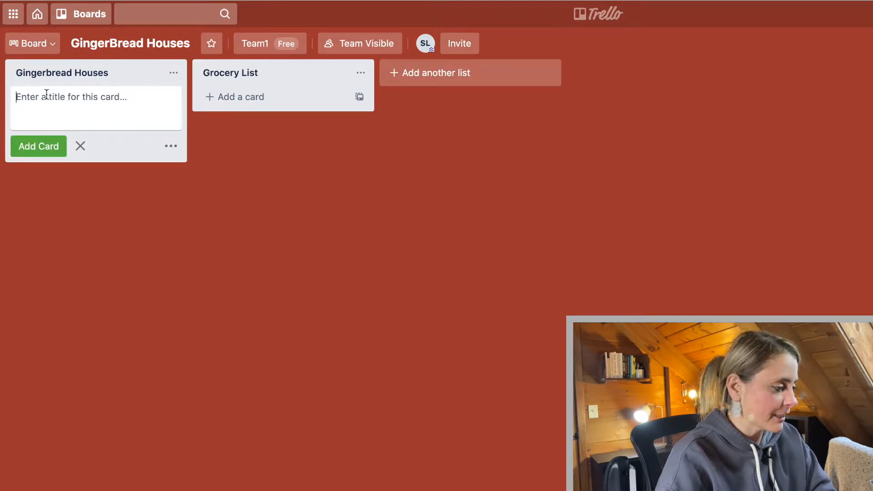
pyautogui.write('Shoping ')
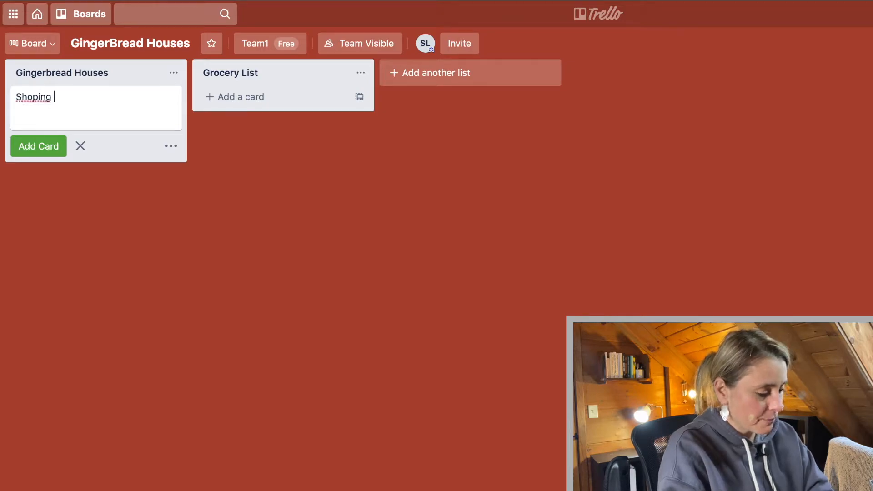
pyautogui.write('List')
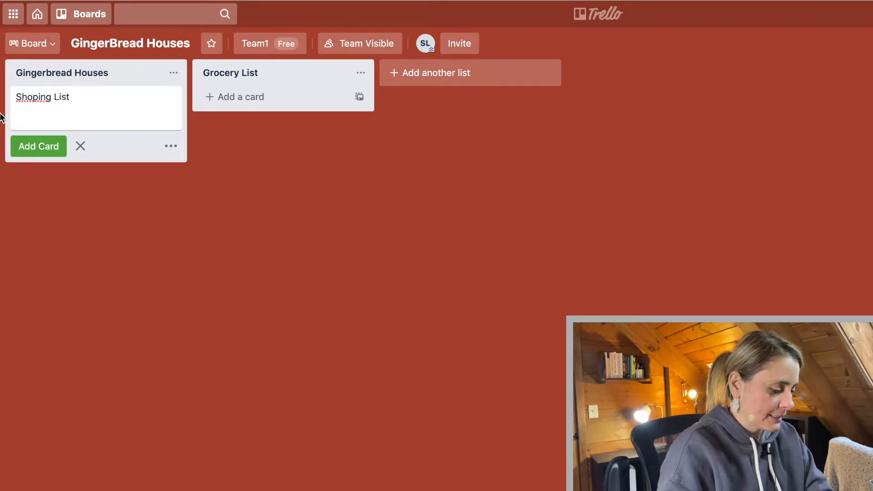
pyautogui.click(50, 91)
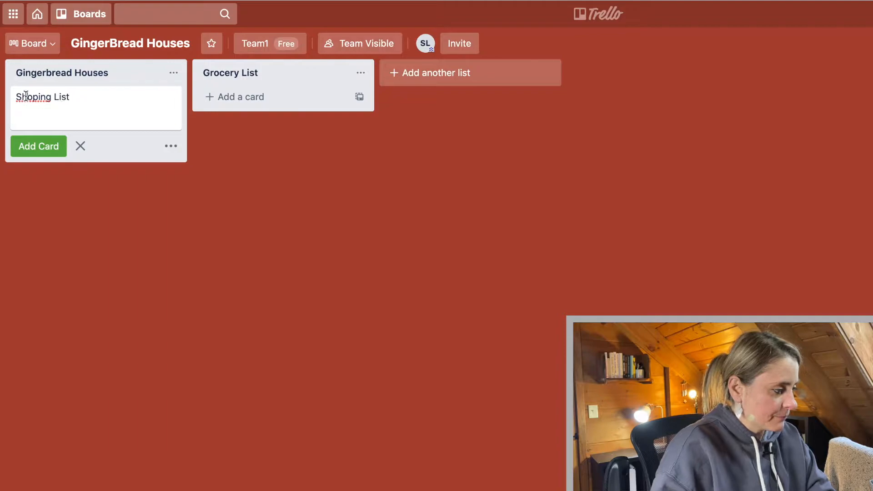
pyautogui.write('p')
pyautogui.press('Return')
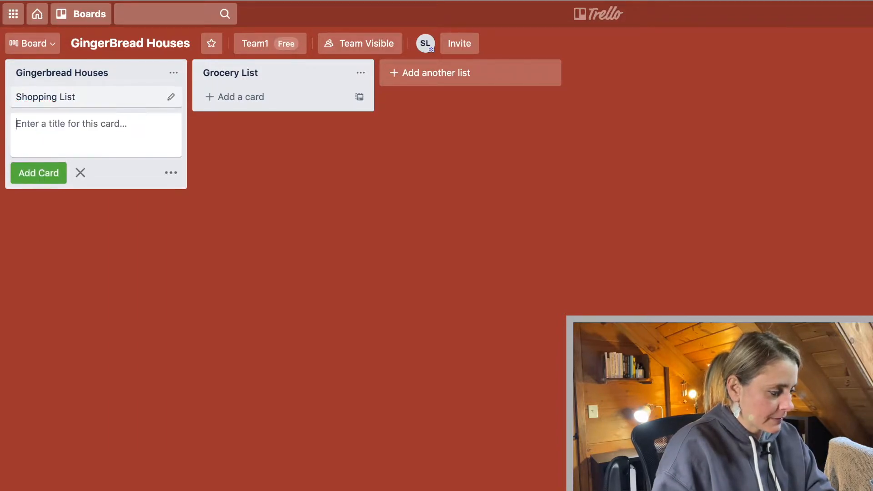
# Give the Shopping List card the description "This is the list of items i need to buy for the gingerbread houses." and save it
pyautogui.click(56, 107)
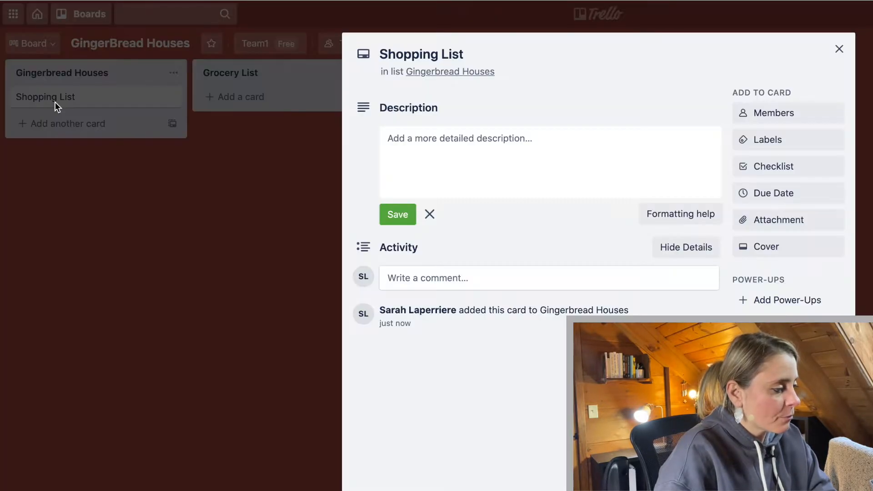
pyautogui.click(491, 158)
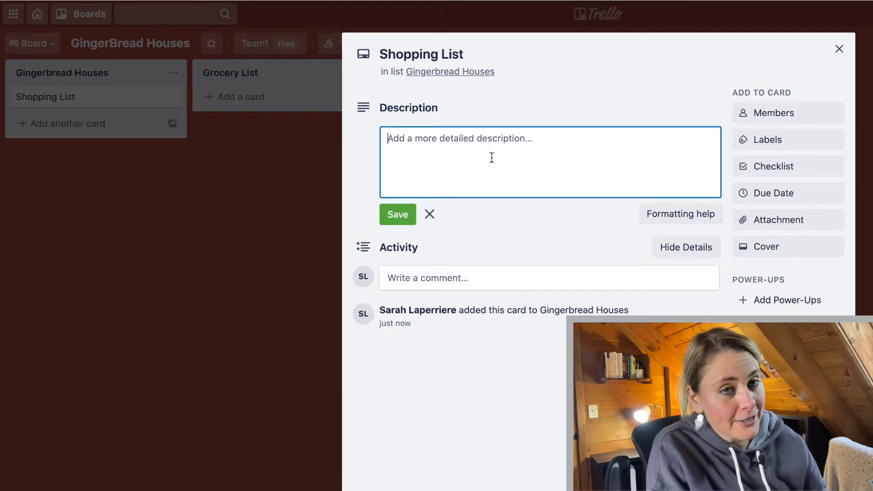
pyautogui.write('The')
pyautogui.press('BackSpace')
pyautogui.press('BackSpace')
pyautogui.write('is is the list of i')
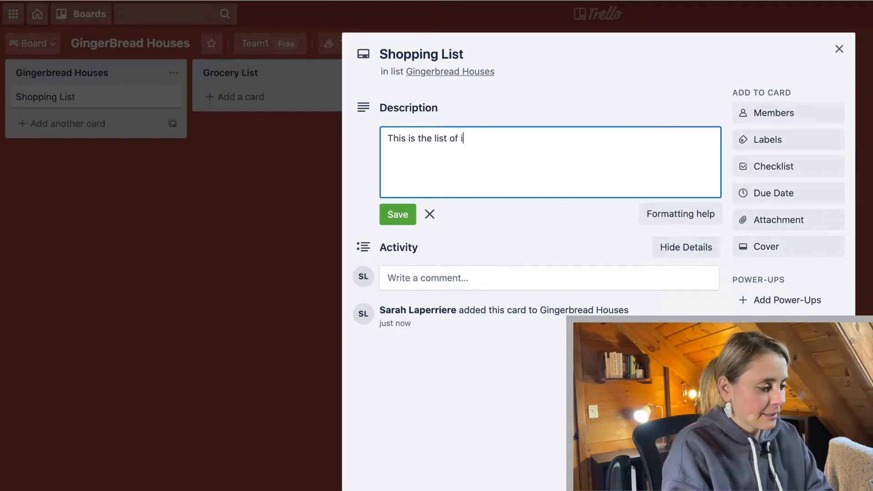
pyautogui.write('tems i need to buy for te')
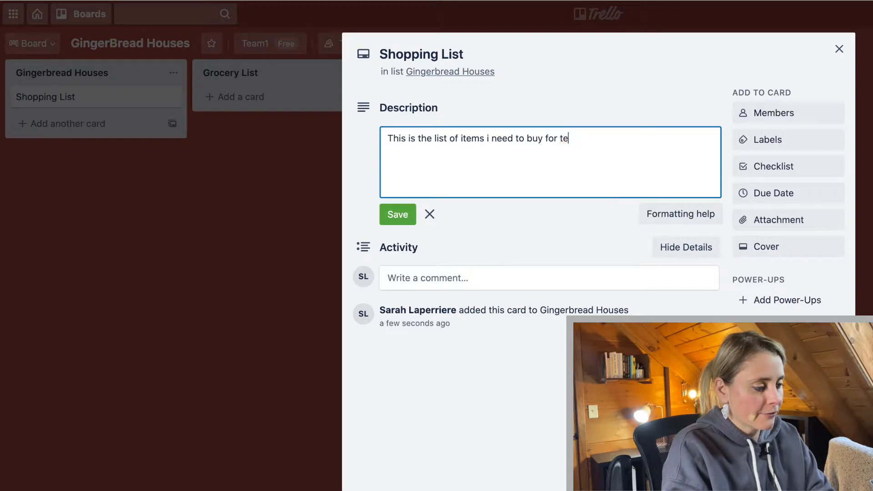
pyautogui.press('BackSpace')
pyautogui.write('he gin')
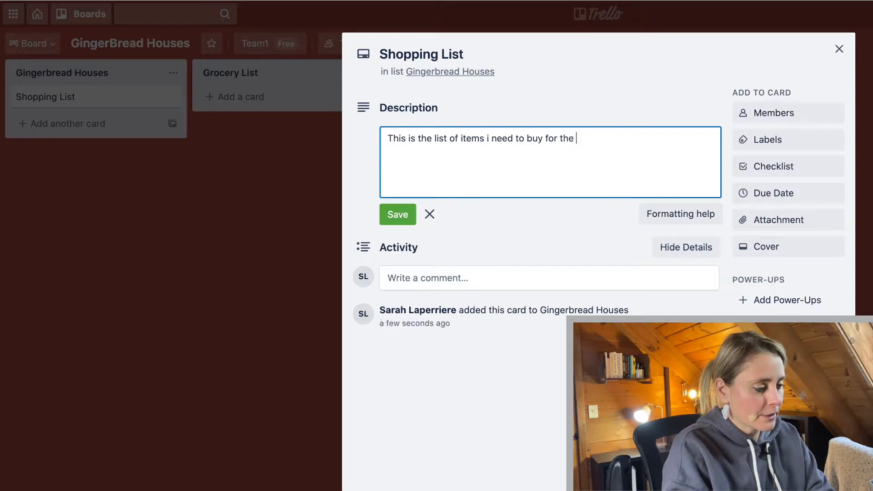
pyautogui.press('BackSpace')
pyautogui.press('BackSpace')
pyautogui.write('i')
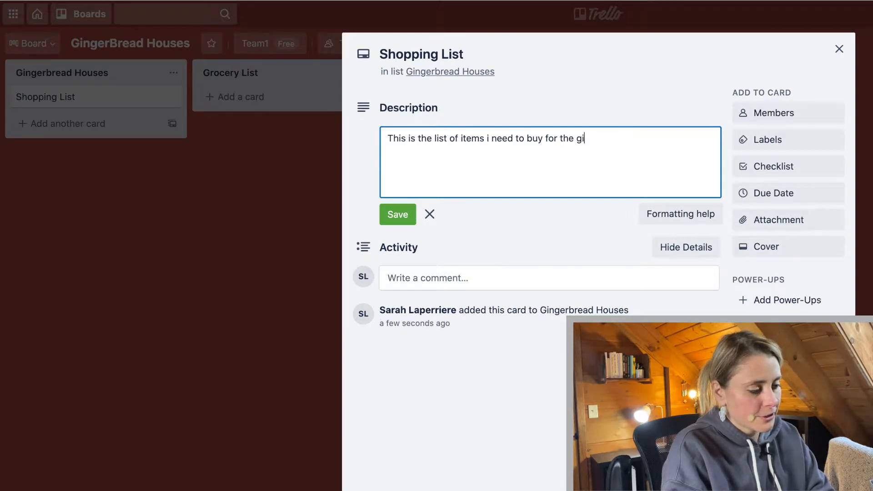
pyautogui.write('ngerbread houses')
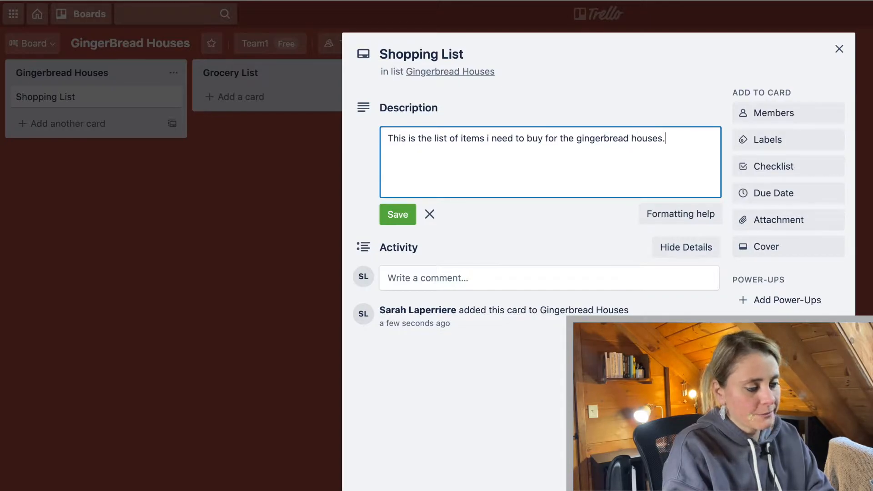
pyautogui.click(408, 222)
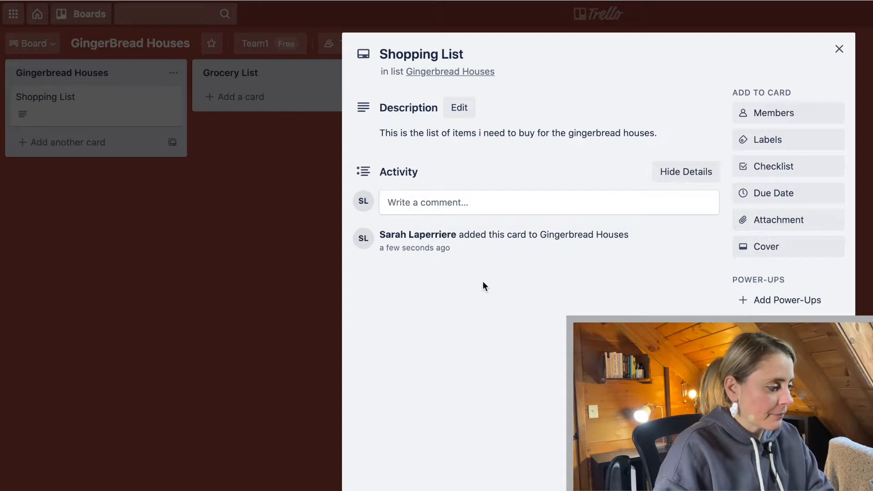
# Add a checklist titled "Dairy" to the Shopping List card
pyautogui.click(786, 168)
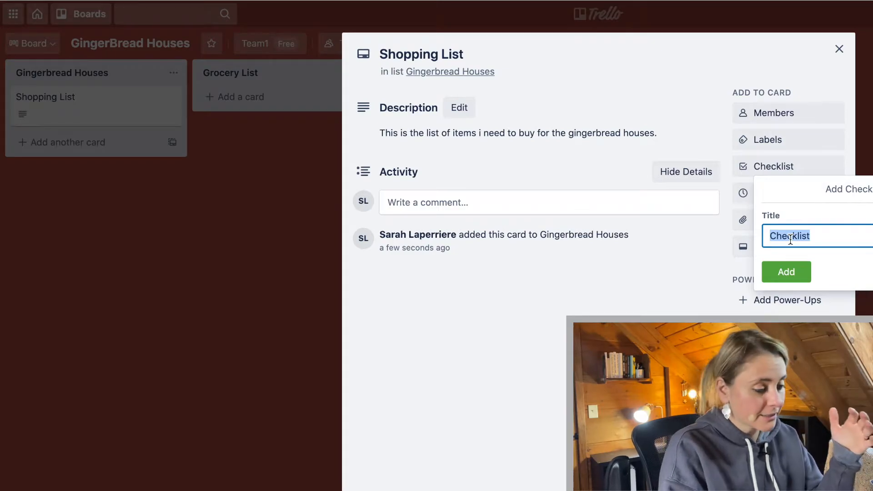
pyautogui.write('D')
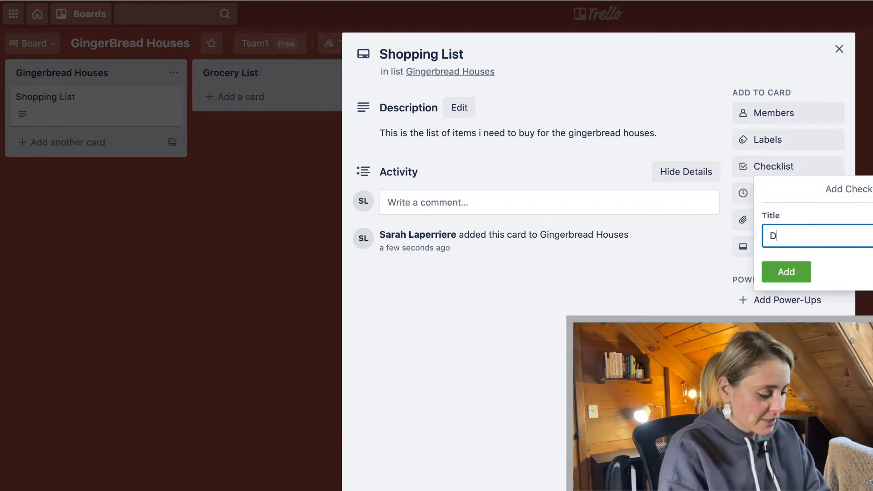
pyautogui.write('airy')
pyautogui.press('Return')
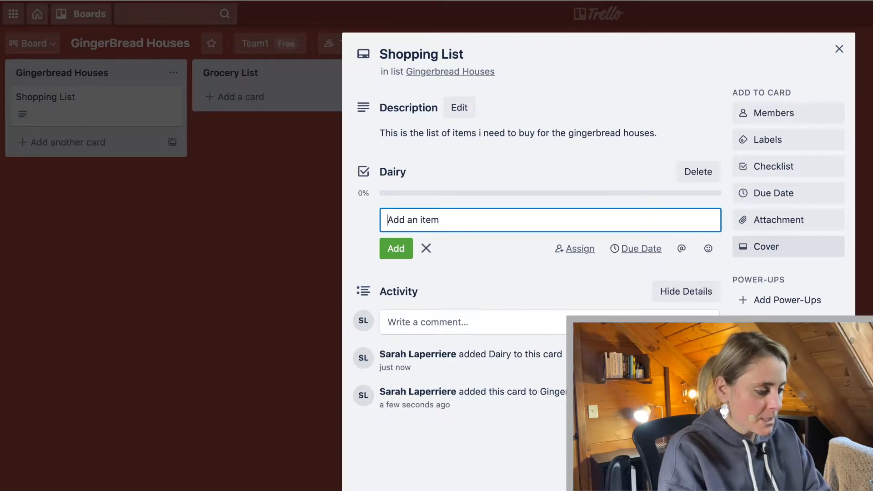
# Add a second checklist titled "Candy Section" to the Shopping List card
pyautogui.click(815, 176)
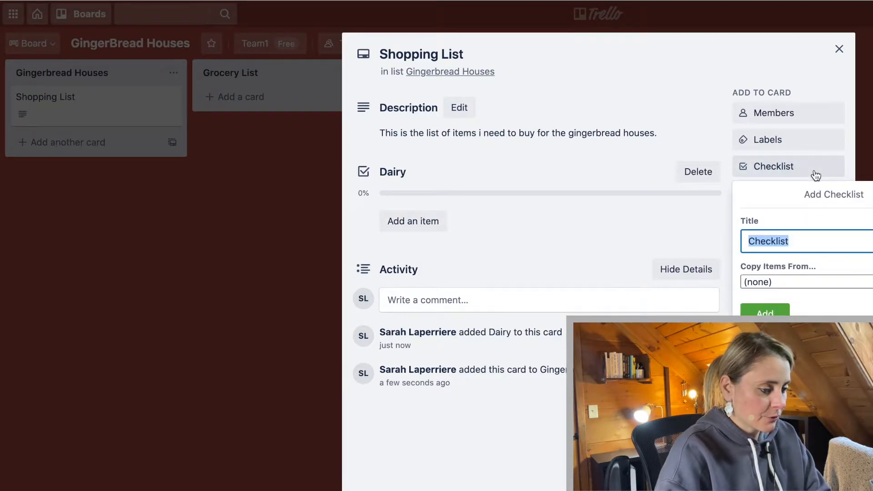
pyautogui.write('Ca')
pyautogui.press('BackSpace')
pyautogui.press('BackSpace')
pyautogui.write('Candy Se')
pyautogui.press('BackSpace')
pyautogui.press('BackSpace')
pyautogui.write('Section')
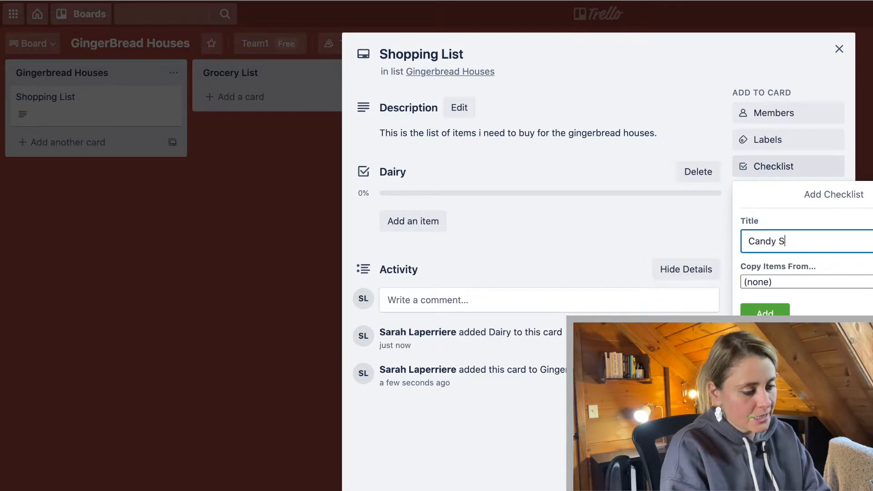
pyautogui.press('Return')
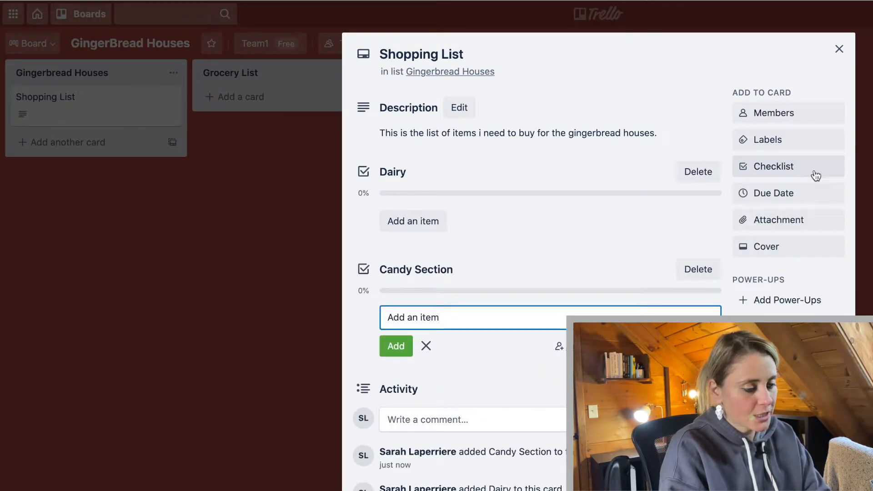
# Add a third checklist titled "Baking Section" to the Shopping List card
pyautogui.click(779, 171)
pyautogui.write('Baking Section')
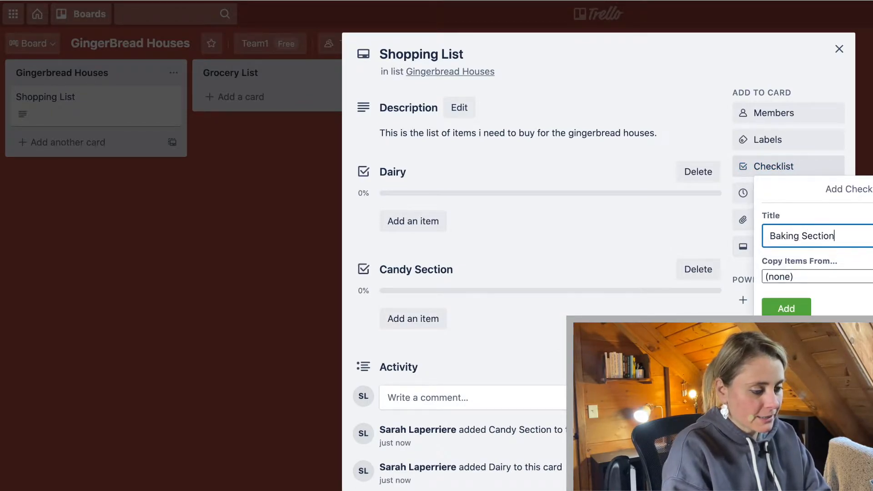
pyautogui.press('Return')
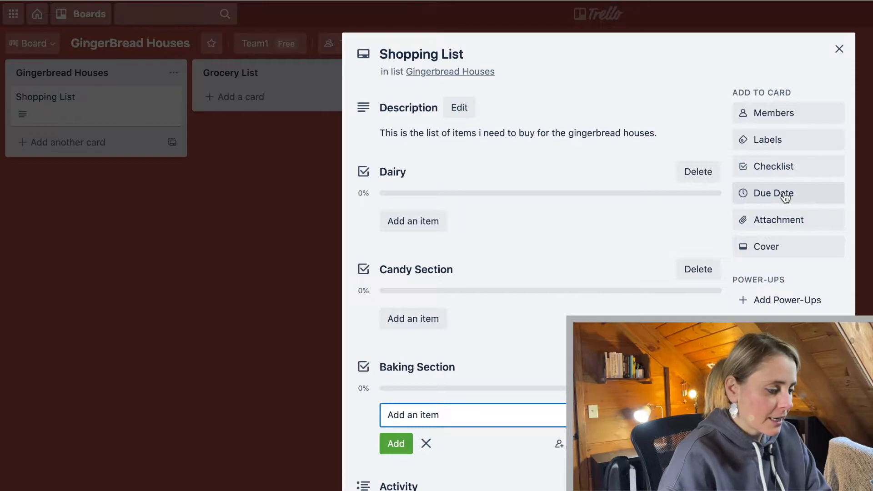
# Add a fourth checklist titled "Produce Section" to the Shopping List card
pyautogui.click(783, 177)
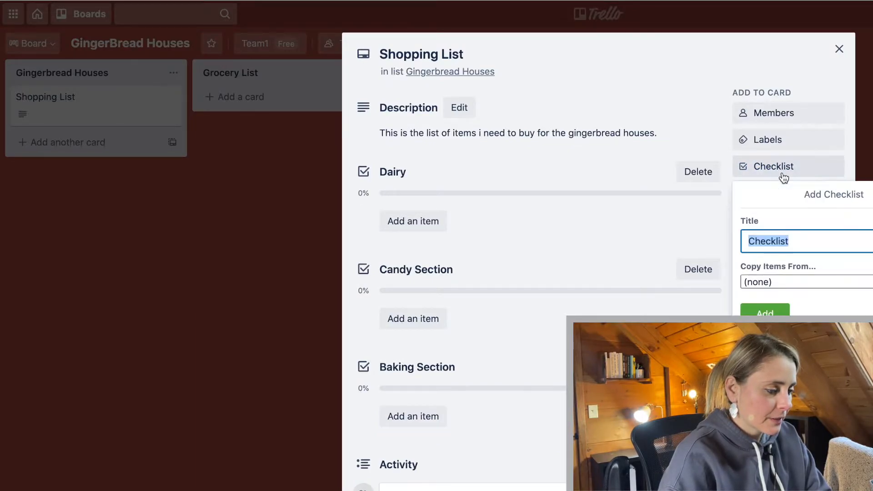
pyautogui.write('Prod')
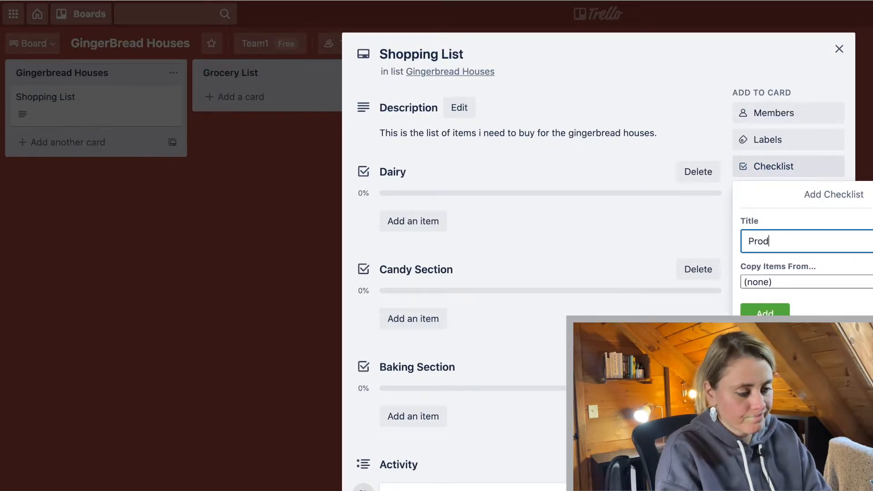
pyautogui.write('uce Section')
pyautogui.press('Return')
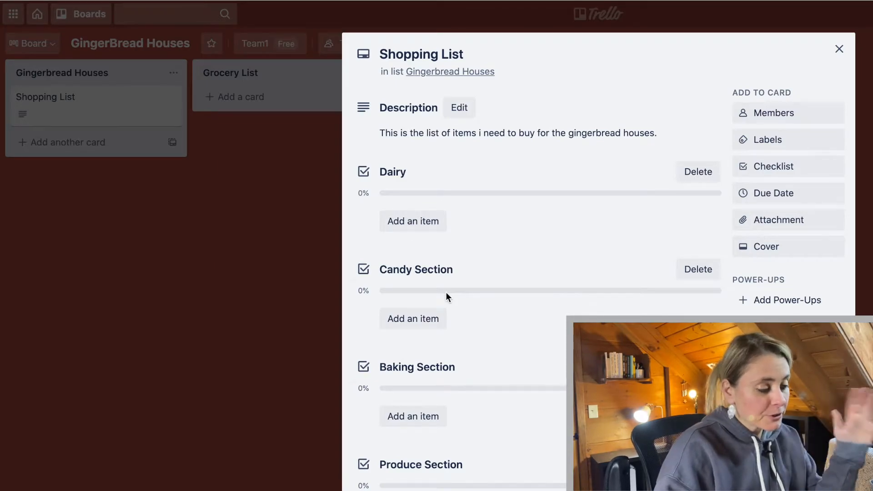
# Add the items "Frosting" and "Sprinkles" to the Baking Section checklist
pyautogui.click(402, 418)
pyautogui.write('Frosting')
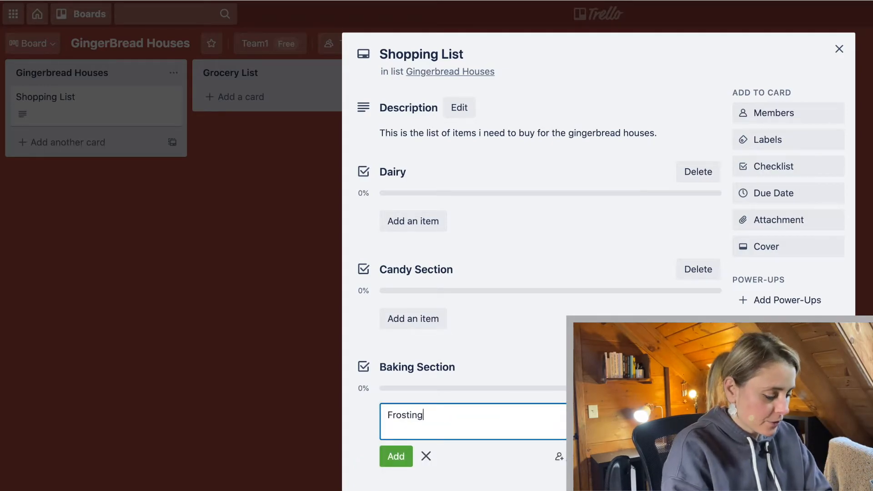
pyautogui.press('Return')
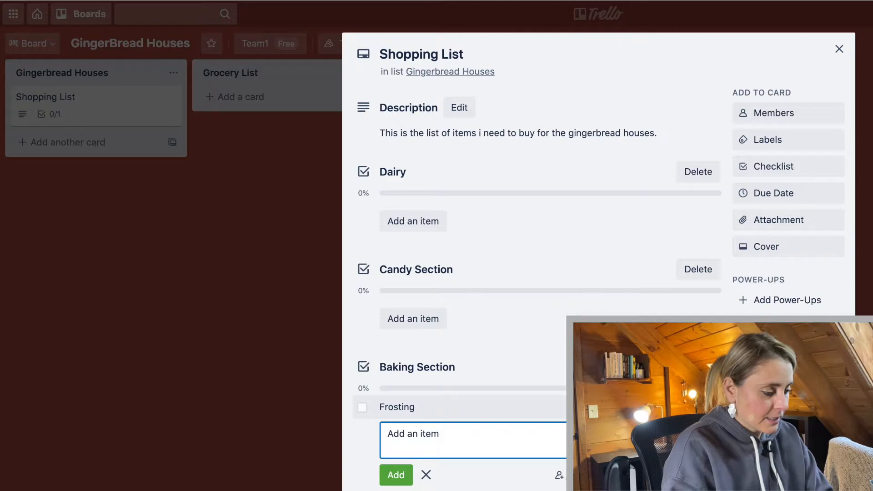
pyautogui.write('Sprinkeles')
pyautogui.press('Return')
# Enter "Cocunut Flakes" as the text of a third Baking Section item
pyautogui.write('Coc')
pyautogui.press('BackSpace')
pyautogui.press('BackSpace')
pyautogui.press('BackSpace')
pyautogui.write('Cocunu')
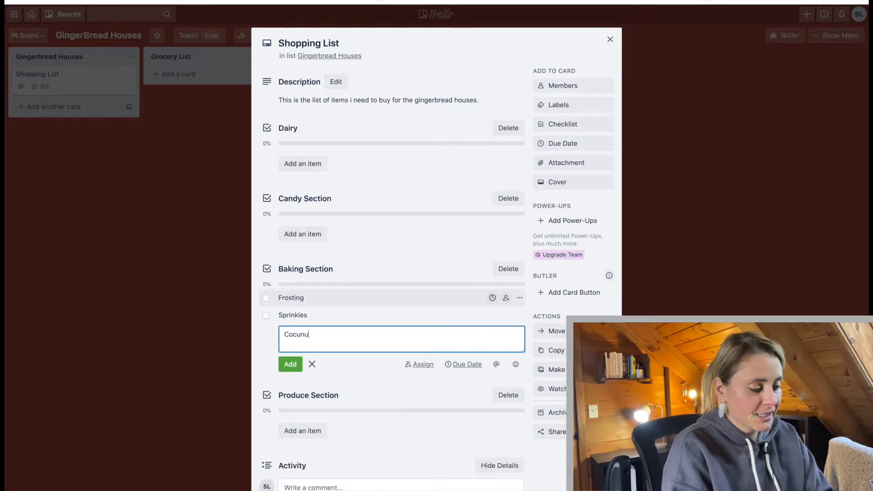
pyautogui.write('t Flake')
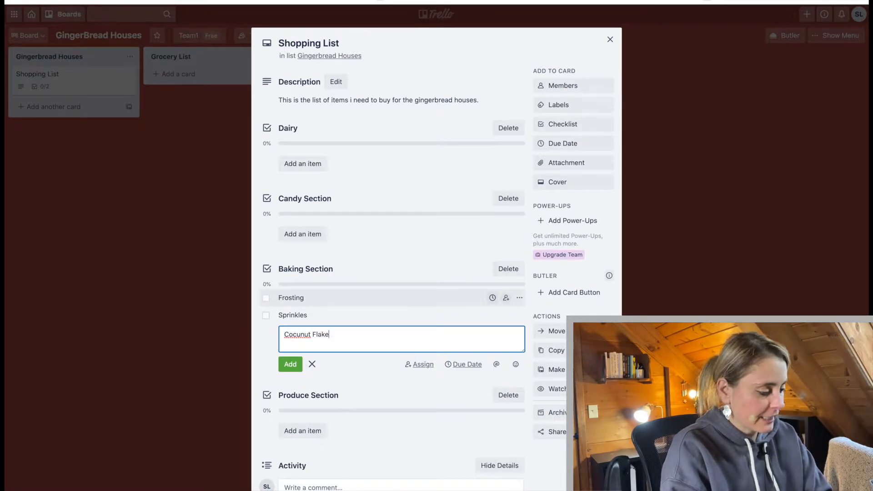
pyautogui.write('s')
pyautogui.doubleClick(297, 333)
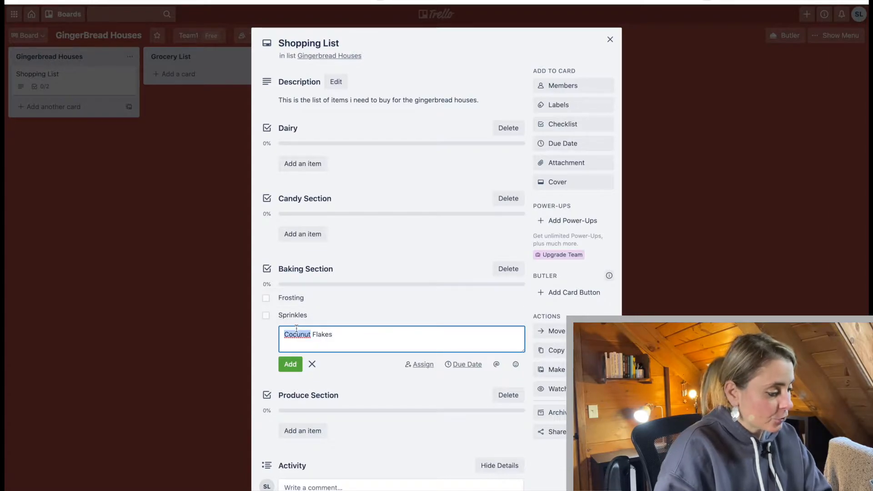
pyautogui.rightClick(314, 334)
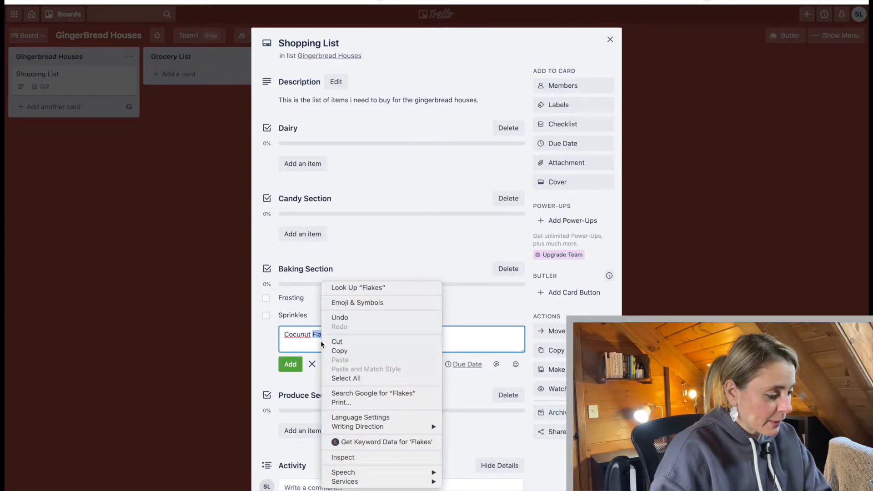
pyautogui.press('Escape')
pyautogui.click(294, 334)
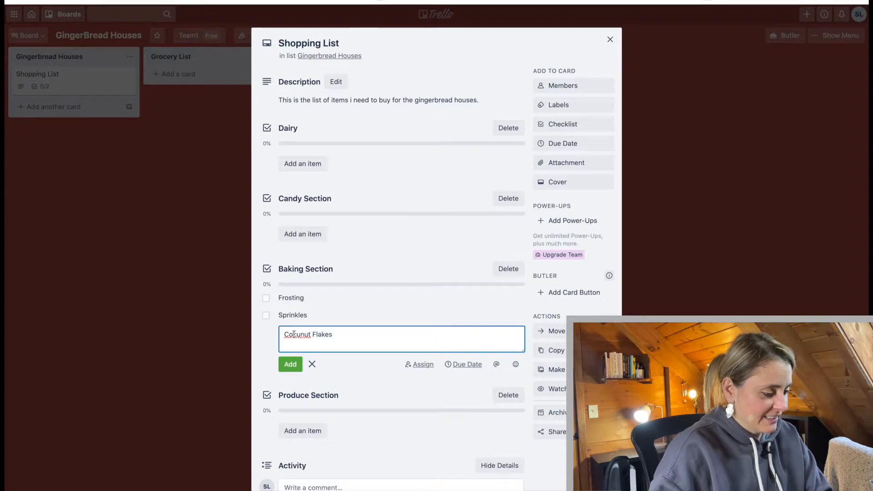
pyautogui.click(282, 378)
# Try to correct the item's misspelled first word by replacing it with "Conut"
pyautogui.click(298, 332)
pyautogui.doubleClick(299, 332)
pyautogui.write('Coco')
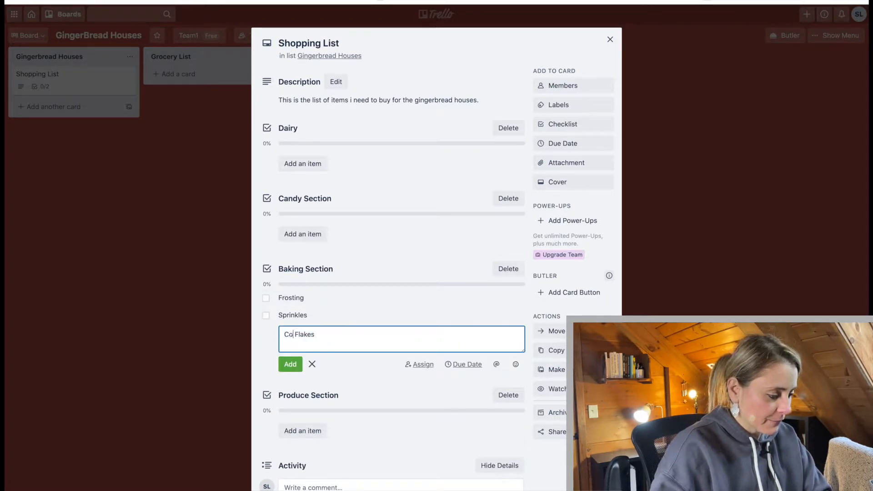
pyautogui.press('BackSpace')
pyautogui.press('BackSpace')
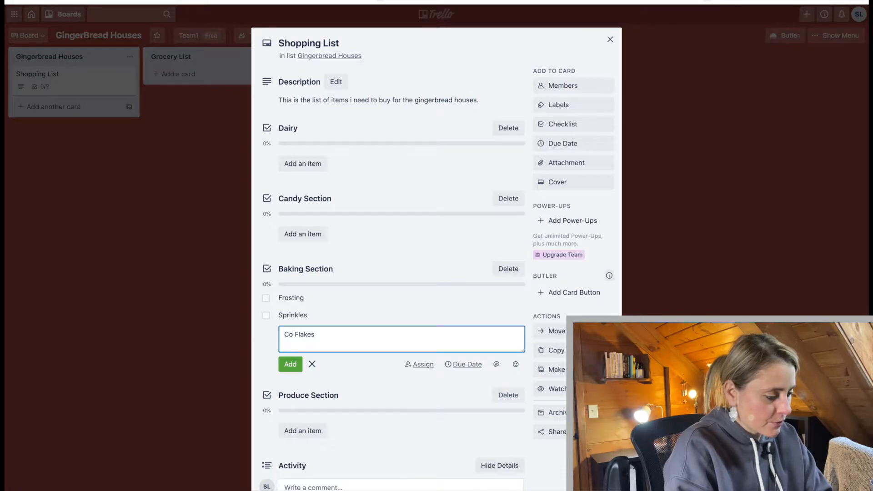
pyautogui.write('nut')
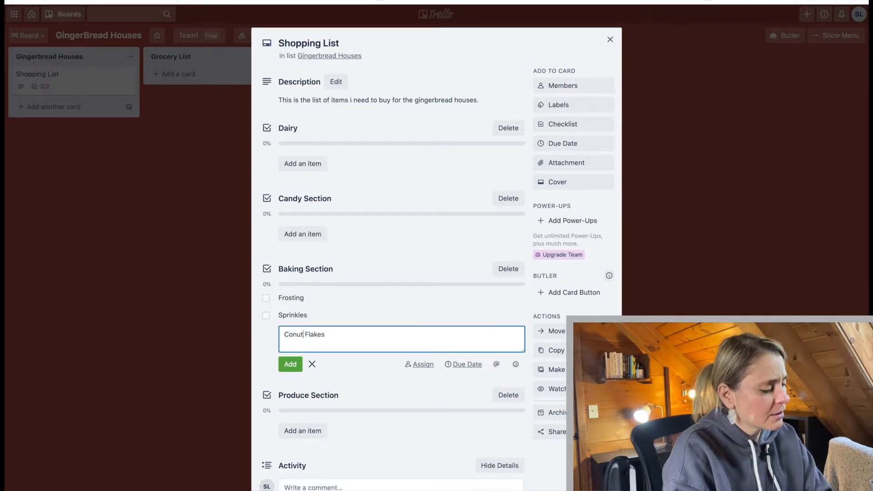
# Try to fix the item's first word with the spelling suggestion "Cronut"
pyautogui.doubleClick(291, 340)
pyautogui.click(290, 336)
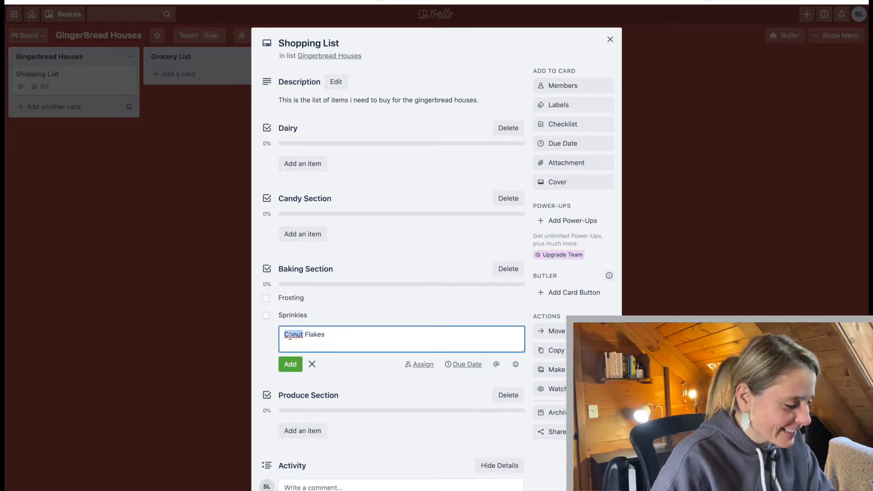
pyautogui.rightClick(290, 335)
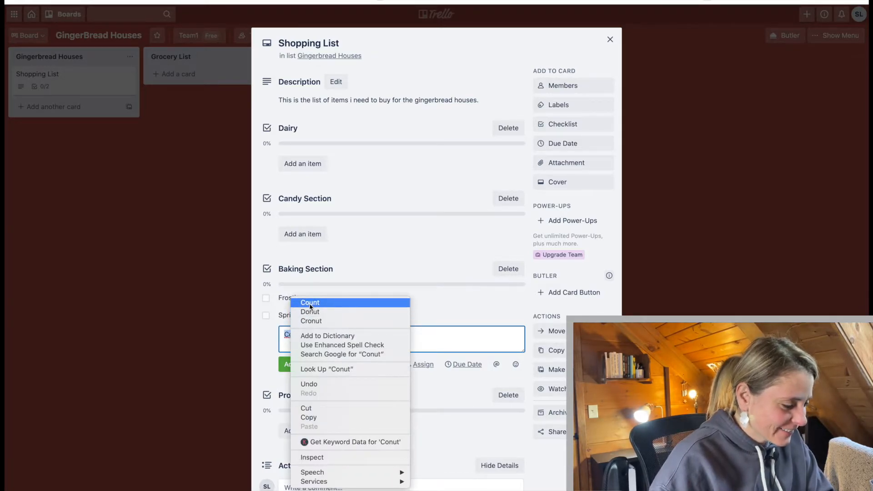
pyautogui.click(311, 321)
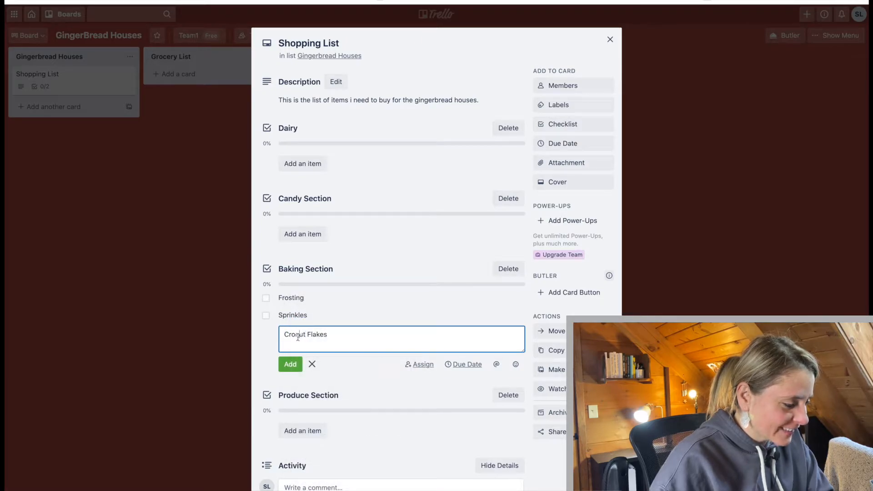
# Replace the item's first word with "Cococnut", add "Cococnut Flakes" to the Baking Section checklist and stop adding items there
pyautogui.doubleClick(298, 335)
pyautogui.write('Cococnut')
pyautogui.press('Return')
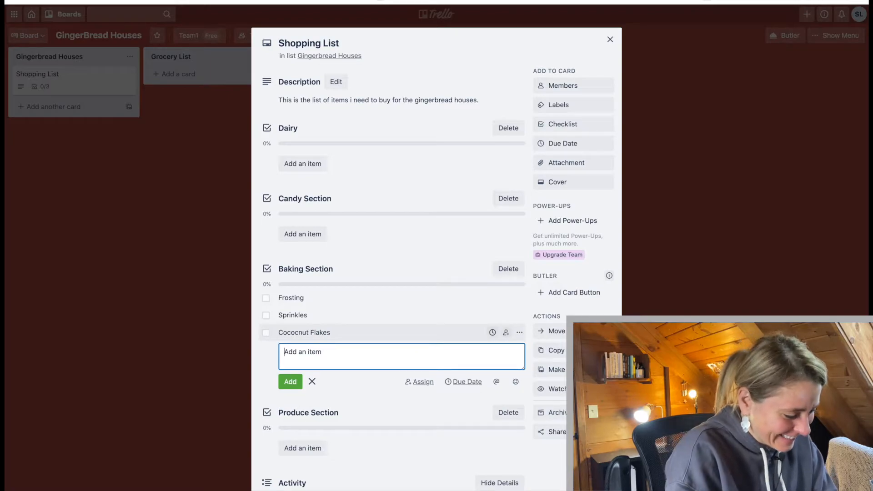
pyautogui.click(639, 309)
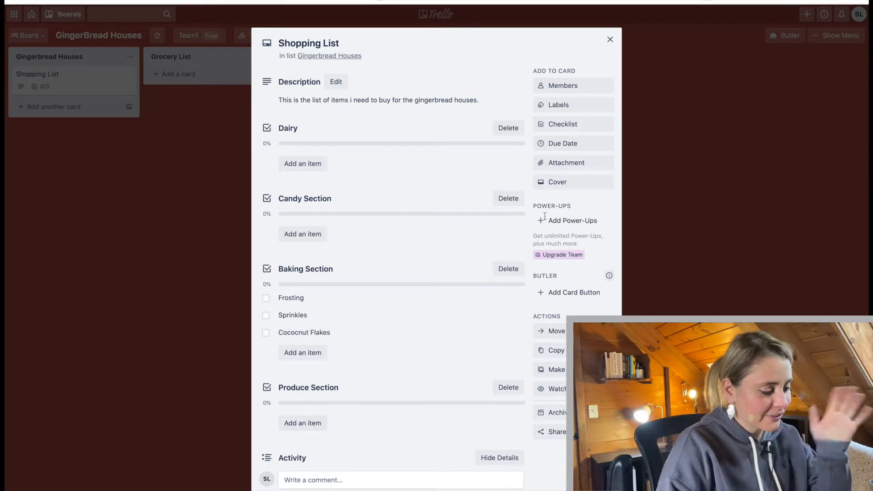
# Add a fifth checklist titled "Groceries" to the Shopping List card
pyautogui.click(564, 128)
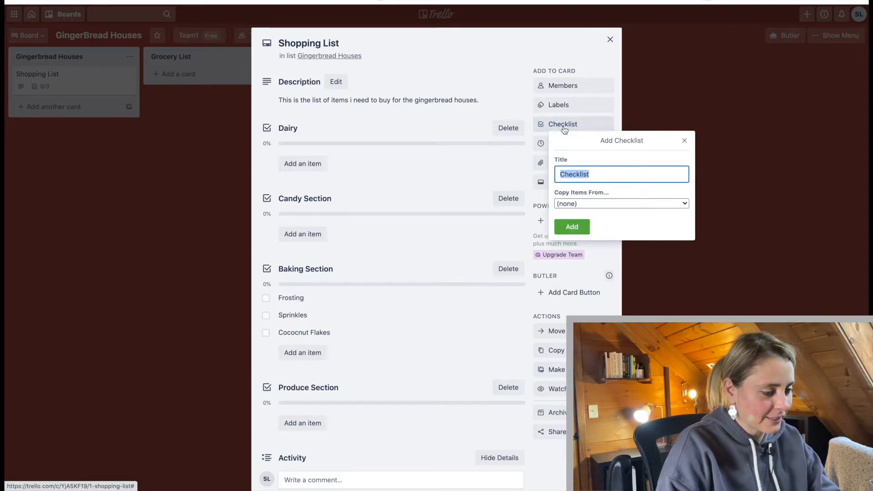
pyautogui.write('Groceies')
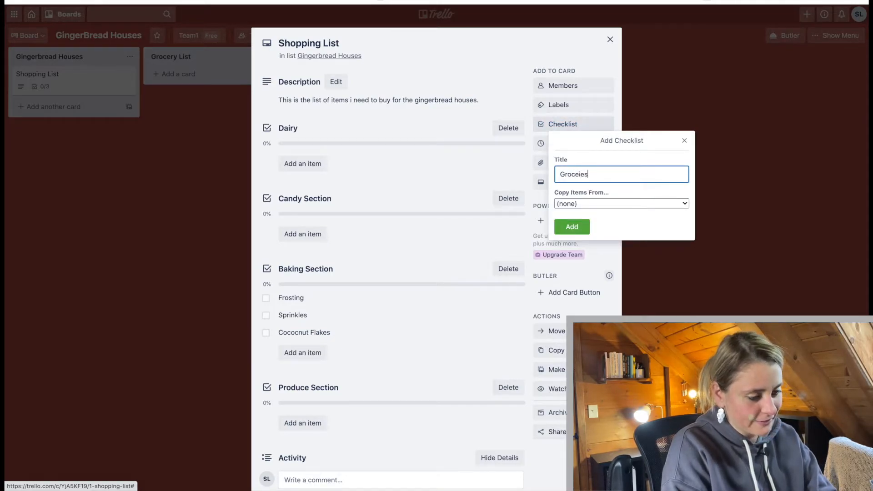
pyautogui.press('BackSpace')
pyautogui.press('BackSpace')
pyautogui.press('BackSpace')
pyautogui.write('rie')
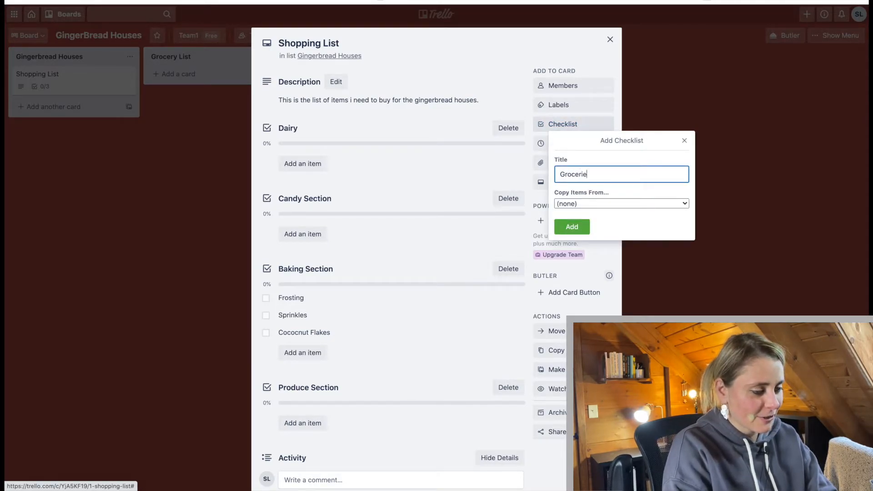
pyautogui.write('s')
pyautogui.press('Return')
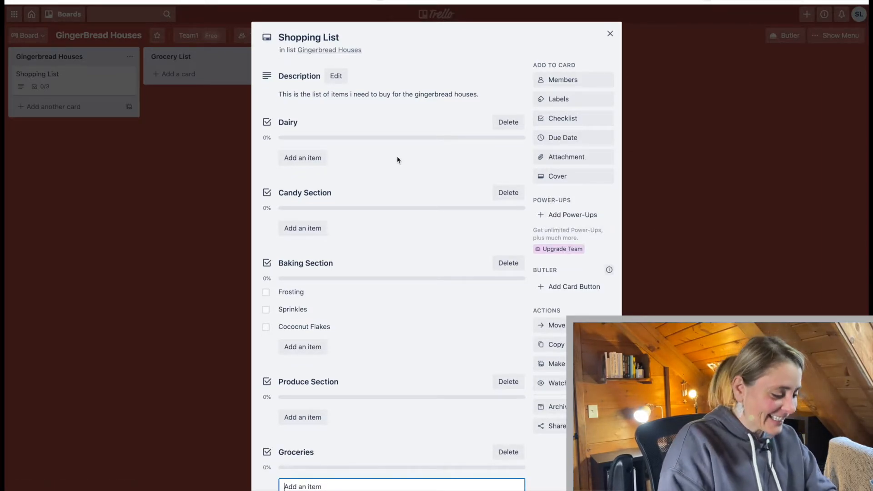
# Add the item "poptarts" to the Groceries checklist
pyautogui.scroll(-2, 398, 160)
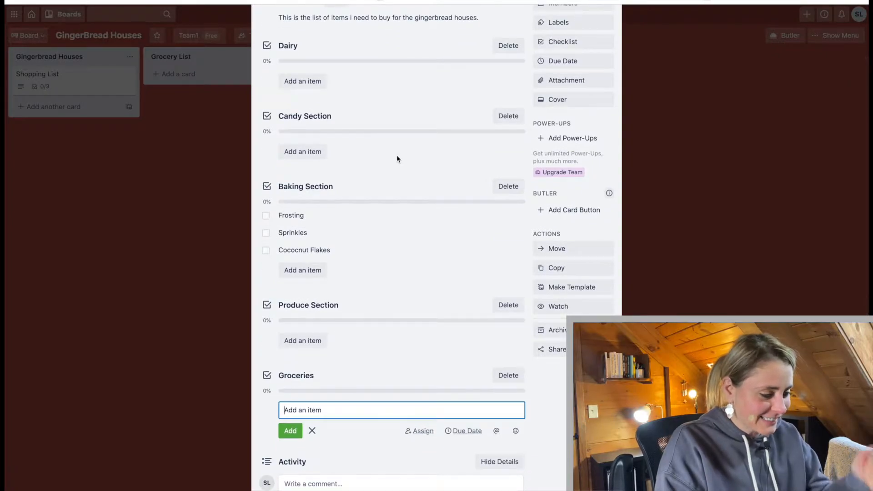
pyautogui.write('poptarts')
pyautogui.press('Return')
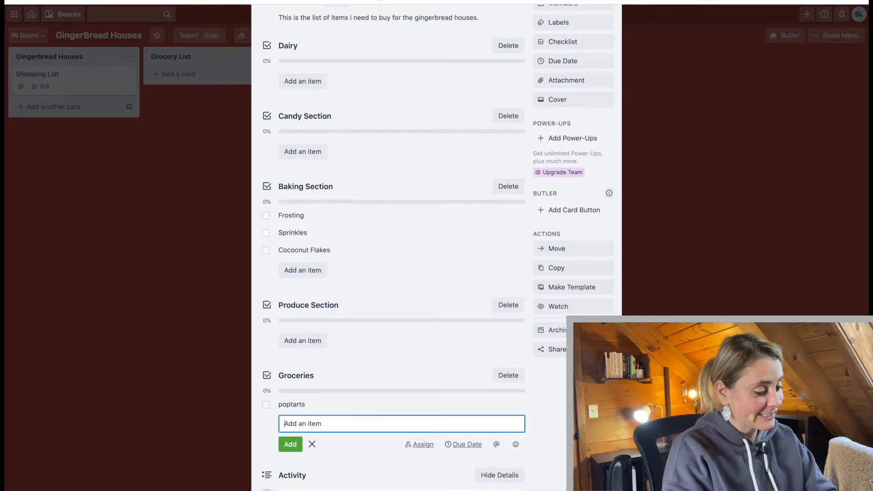
# Add a sixth checklist titled "Santa Magartias" to the Shopping List card
pyautogui.scroll(2, 436, 245)
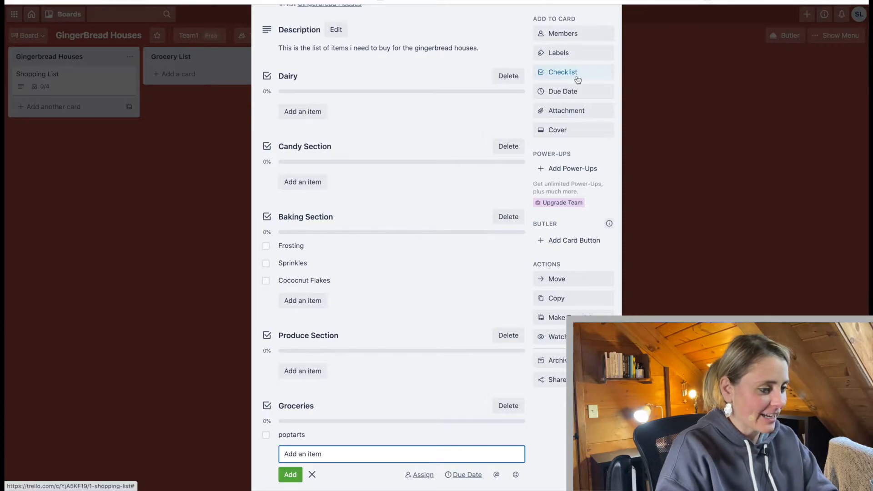
pyautogui.click(577, 79)
pyautogui.write('Santa ')
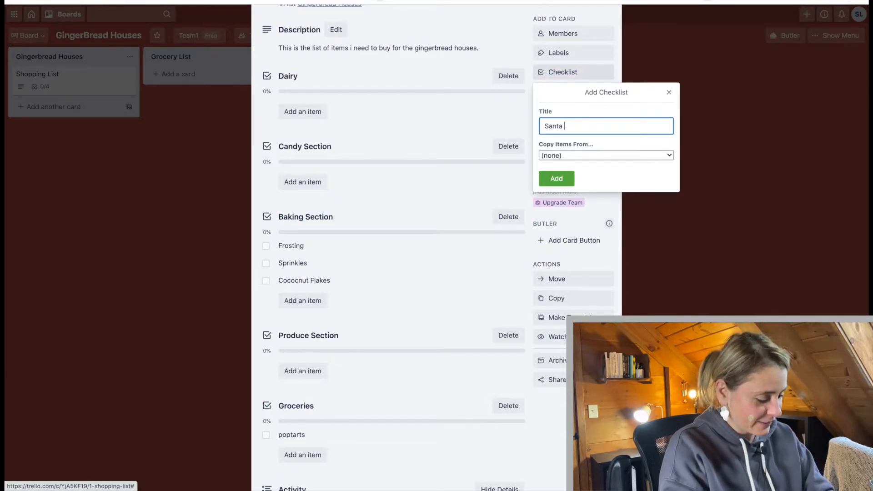
pyautogui.write('Magarti')
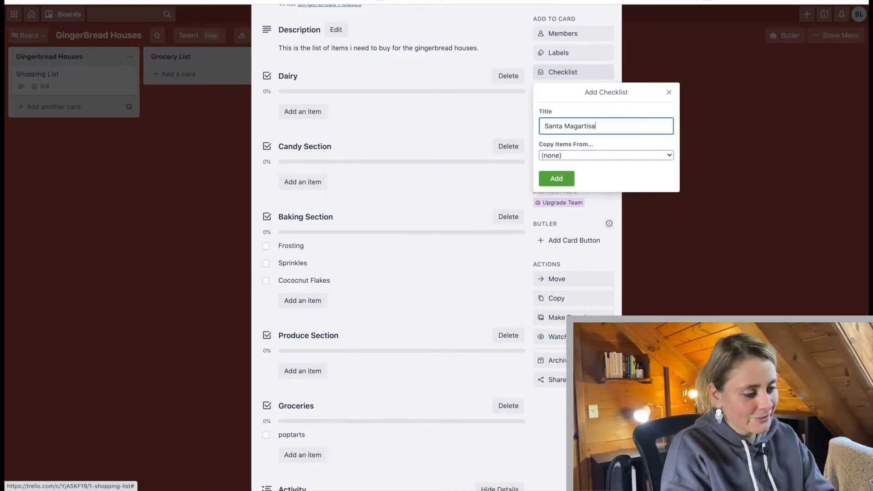
pyautogui.write('as')
pyautogui.press('Return')
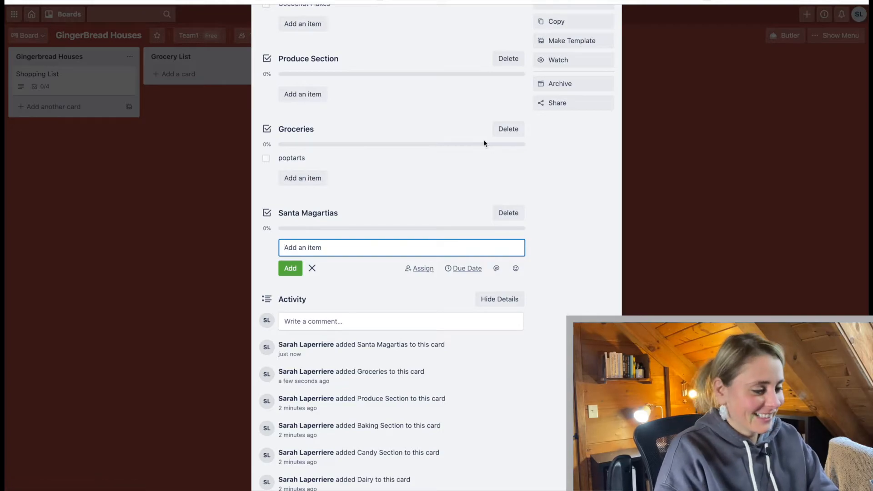
# Add the items "Cranberries", "Salt", "Limes" and "Tiqulia" to the Santa Magartias checklist
pyautogui.write('Cranberries')
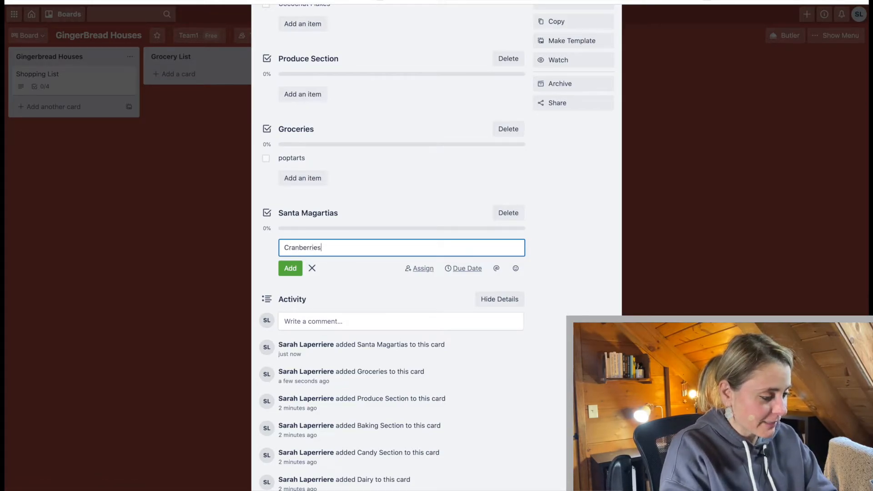
pyautogui.press('Return')
pyautogui.write('Sale')
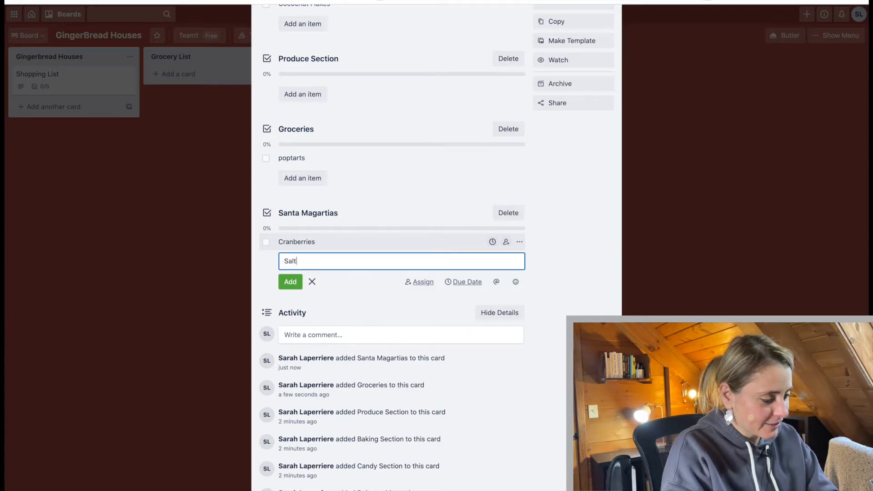
pyautogui.press('Return')
pyautogui.write('Limes')
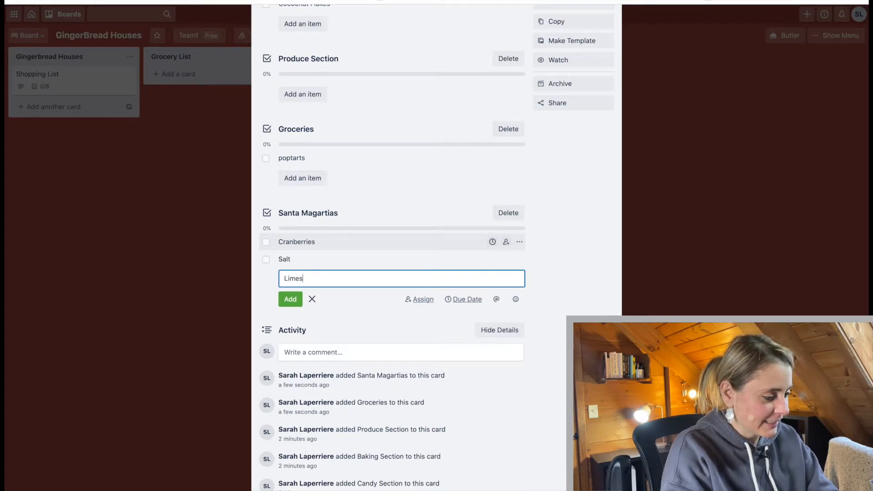
pyautogui.press('Return')
pyautogui.write('Tic')
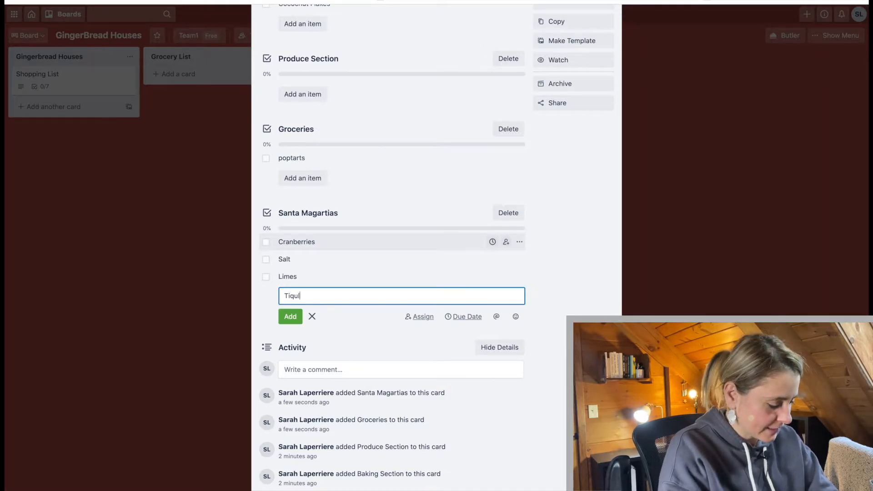
pyautogui.press('Return')
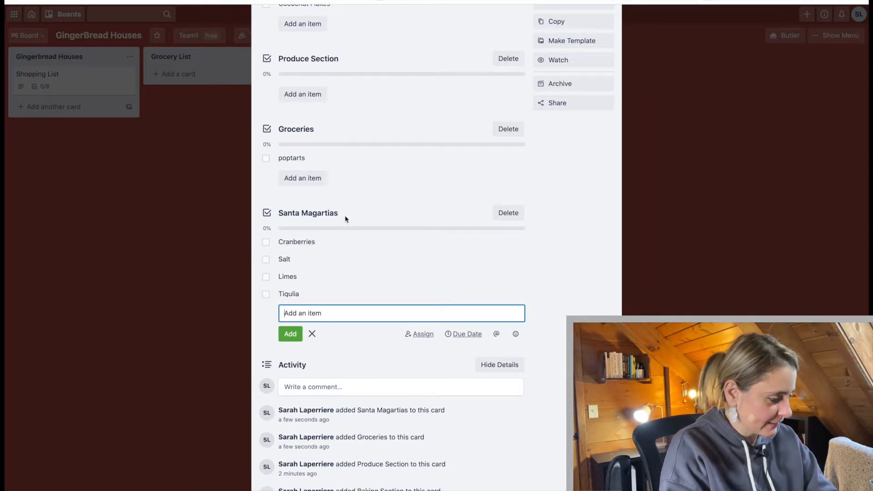
# Add the item "peperment candies" to the Candy Section checklist
pyautogui.scroll(8, 345, 215)
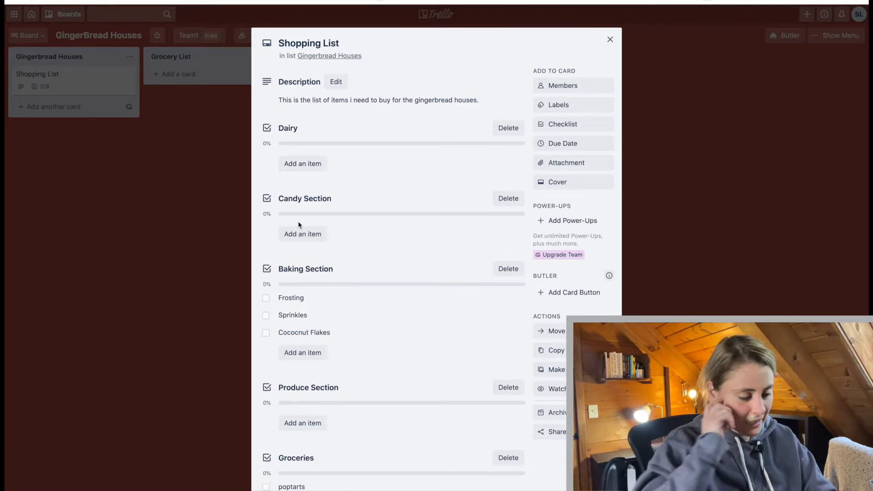
pyautogui.click(299, 234)
pyautogui.write('peperment candies')
pyautogui.press('Return')
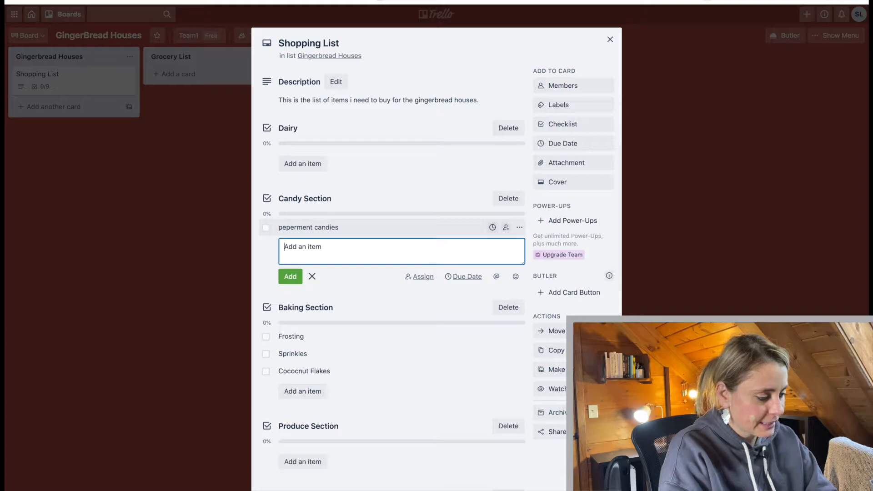
# Correct the Candy Section item's wording to "pepermint candies"
pyautogui.click(304, 227)
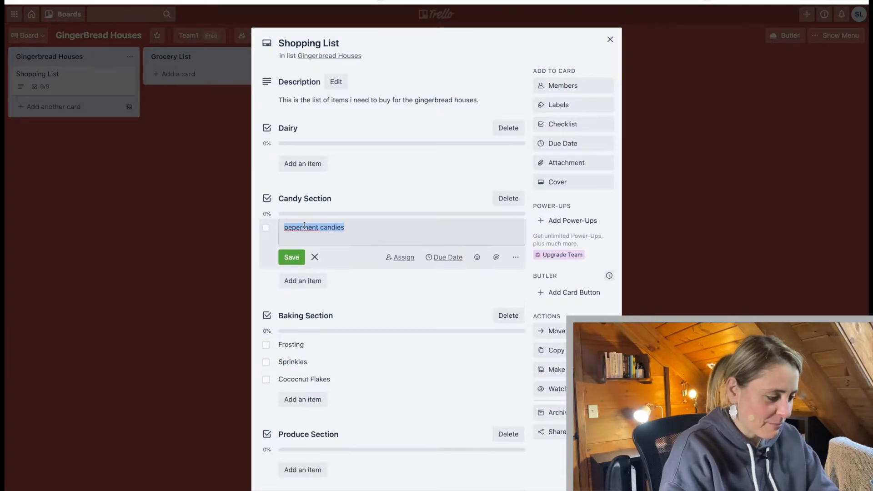
pyautogui.click(304, 226)
pyautogui.press('BackSpace')
pyautogui.write('i')
pyautogui.press('Return')
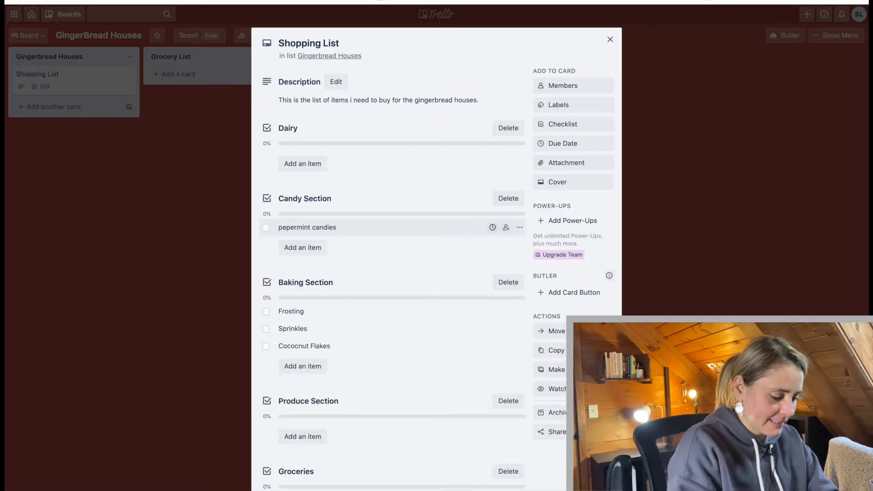
# Add the item "Red Shoestrings" to the Candy Section checklist
pyautogui.click(293, 247)
pyautogui.write('Red S')
pyautogui.write('p')
pyautogui.press('BackSpace')
pyautogui.write('hor')
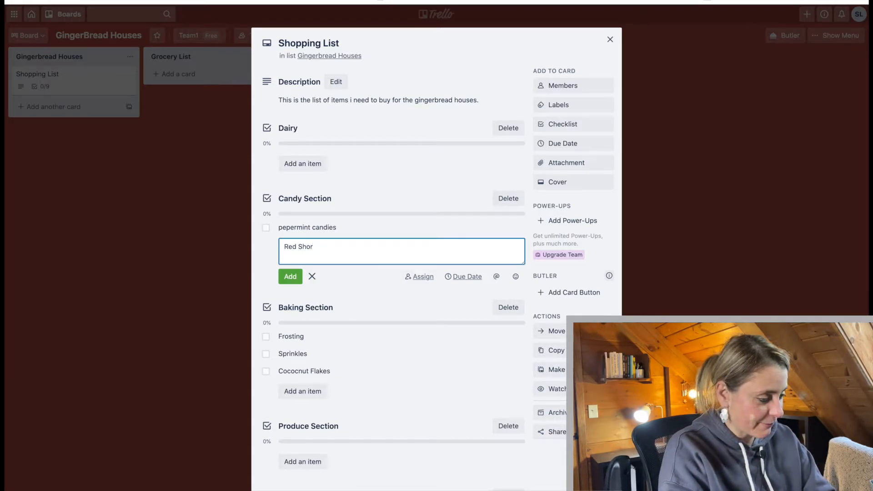
pyautogui.press('BackSpace')
pyautogui.write('est')
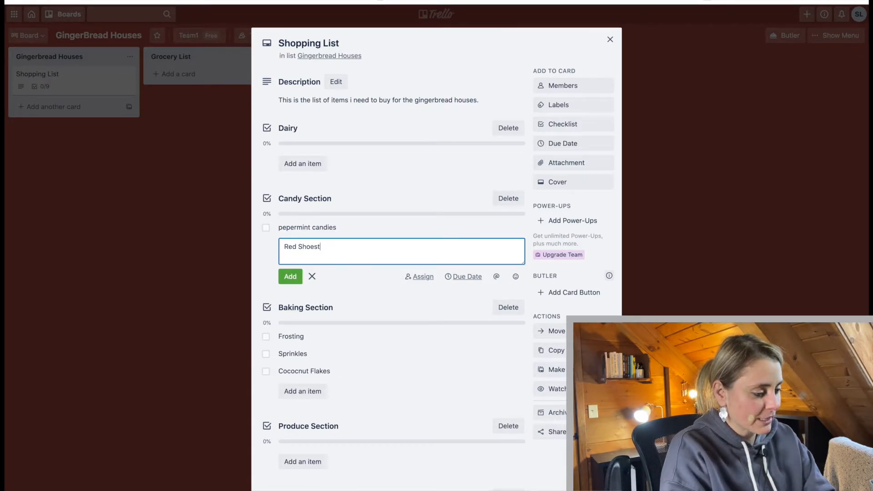
pyautogui.write('irrings')
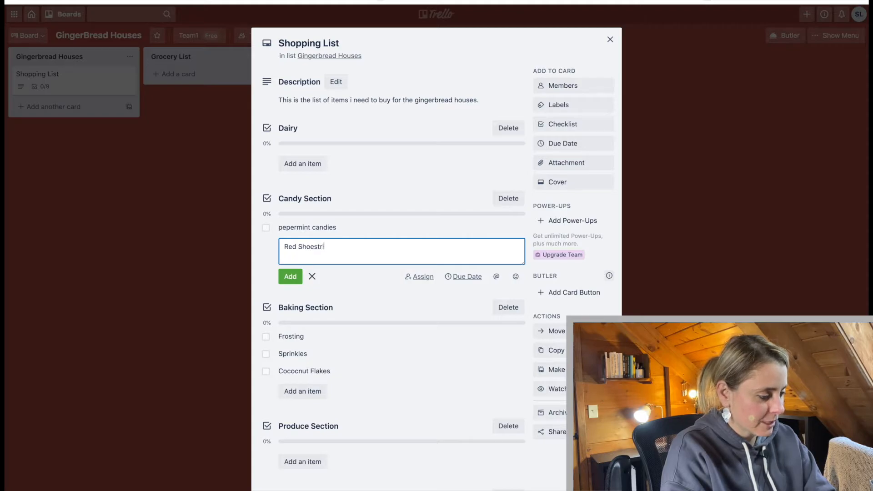
pyautogui.press('Return')
# Add the items "Ribbon Candy" and "M&M's" to the Candy Section checklist, and close the Shopping List card
pyautogui.write('R')
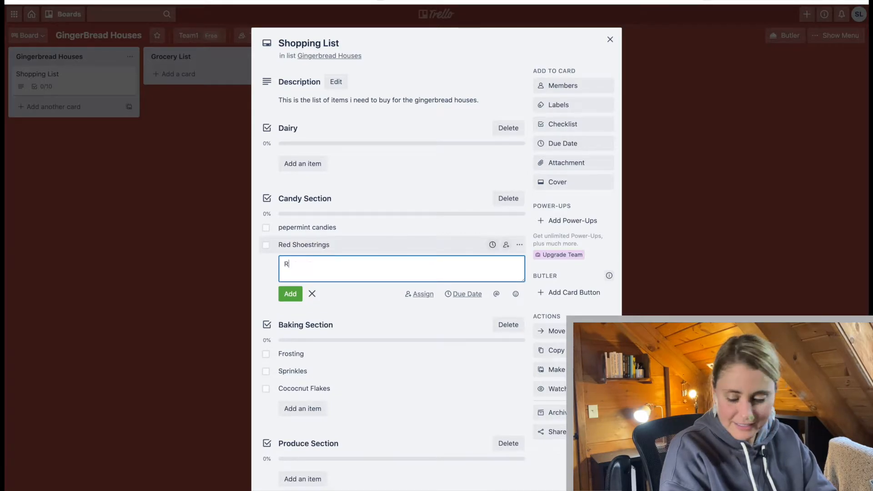
pyautogui.write('ibbon Candy')
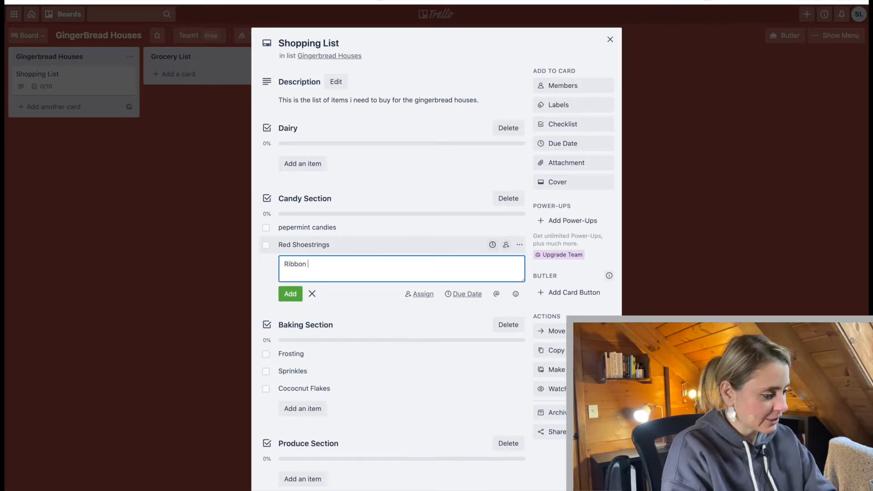
pyautogui.press('Return')
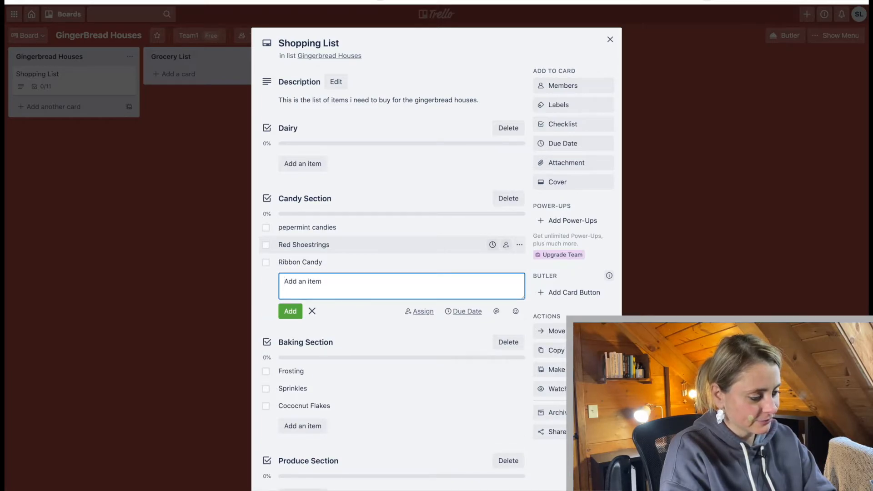
pyautogui.write('M')
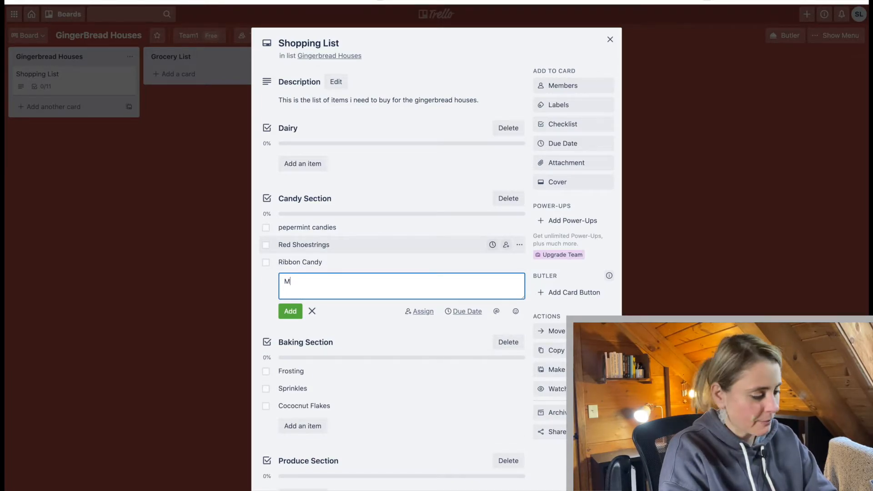
pyautogui.write("&M's")
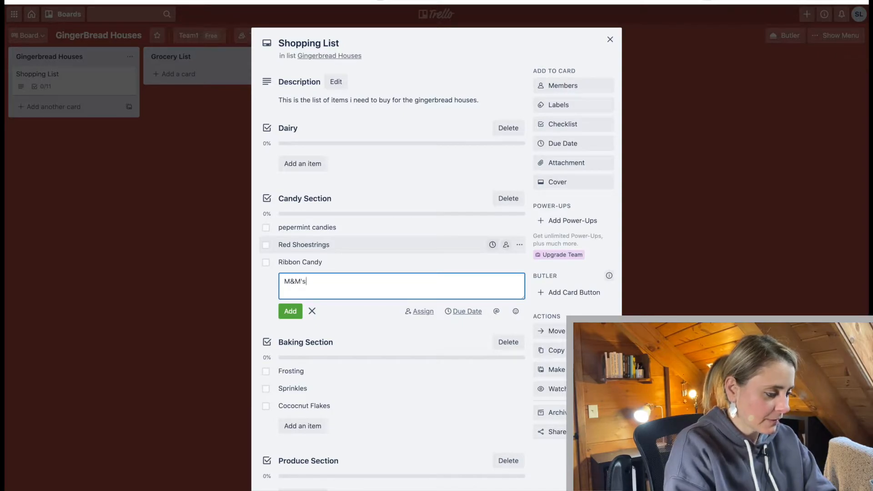
pyautogui.press('Return')
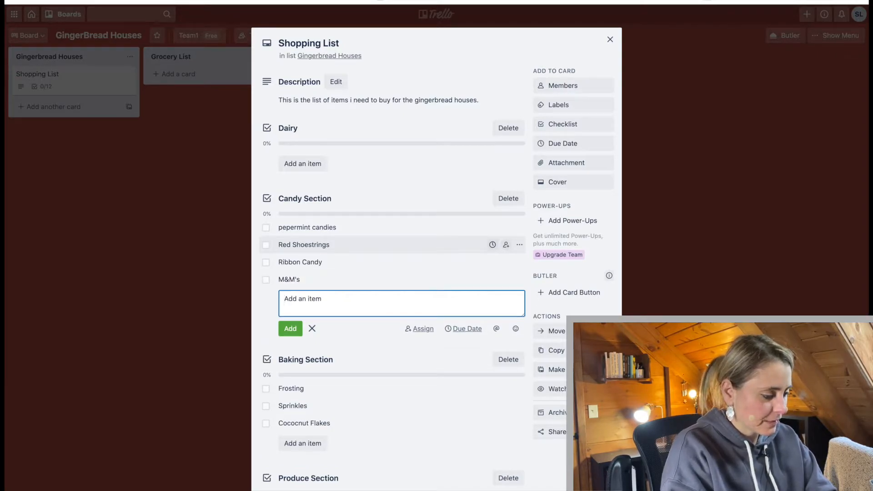
pyautogui.click(213, 240)
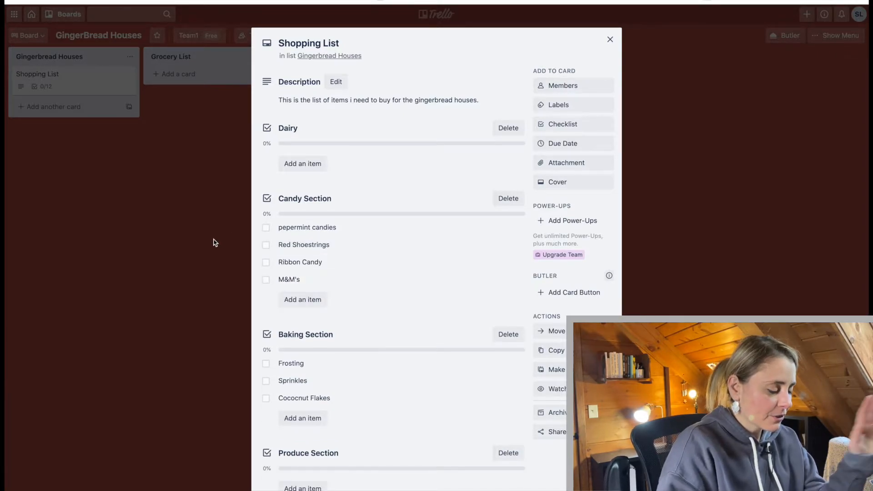
pyautogui.click(178, 228)
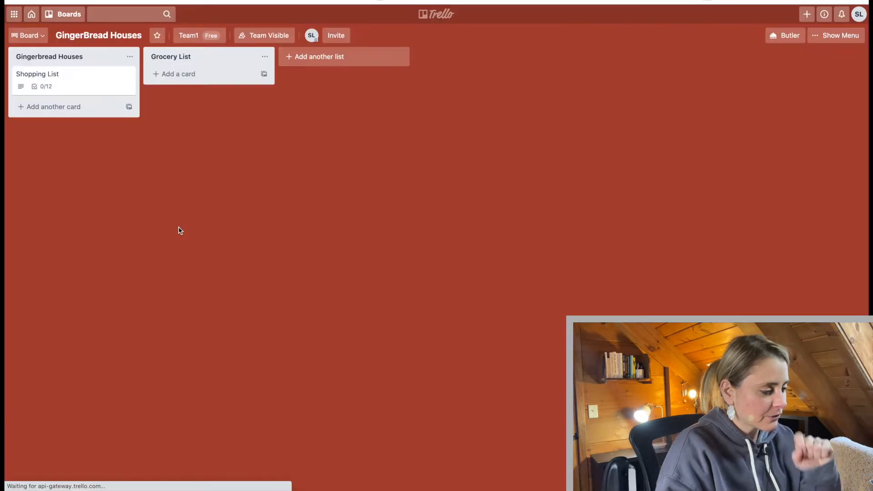
# Add a card titled "List" to the Grocery List list
pyautogui.click(166, 74)
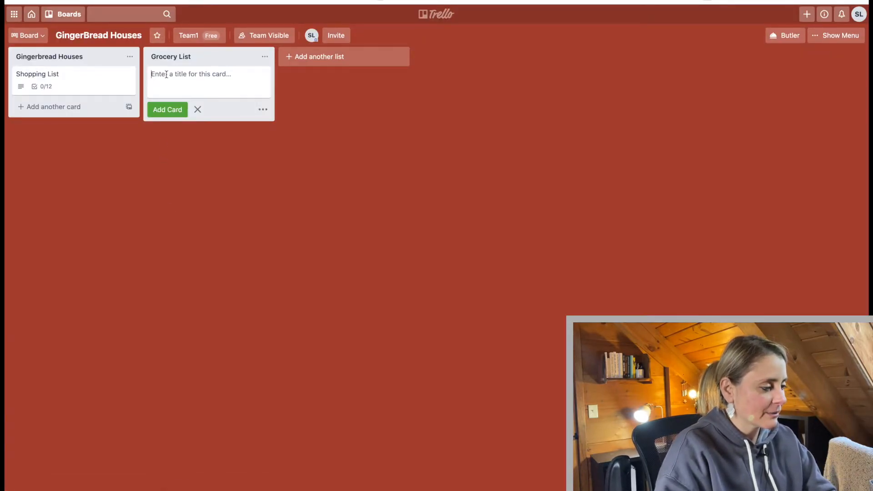
pyautogui.write('List')
pyautogui.press('Return')
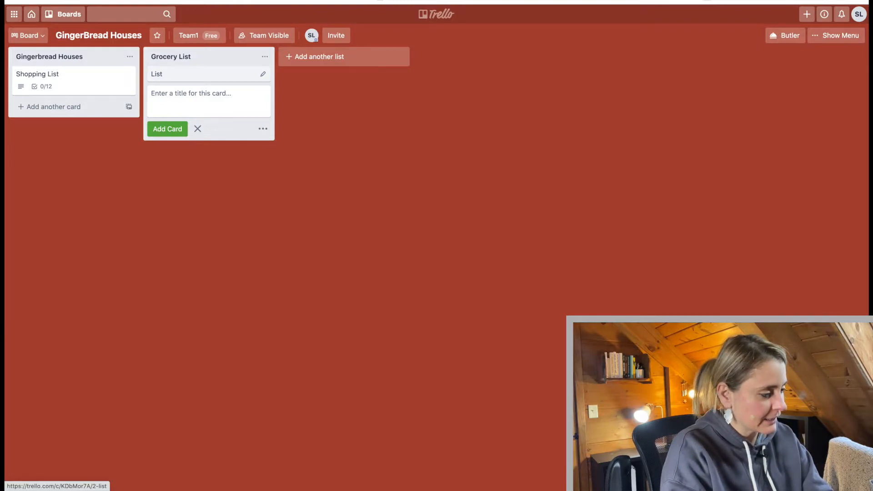
# Open the List card in Grocery List and add a checklist titled "Dairy"
pyautogui.click(161, 76)
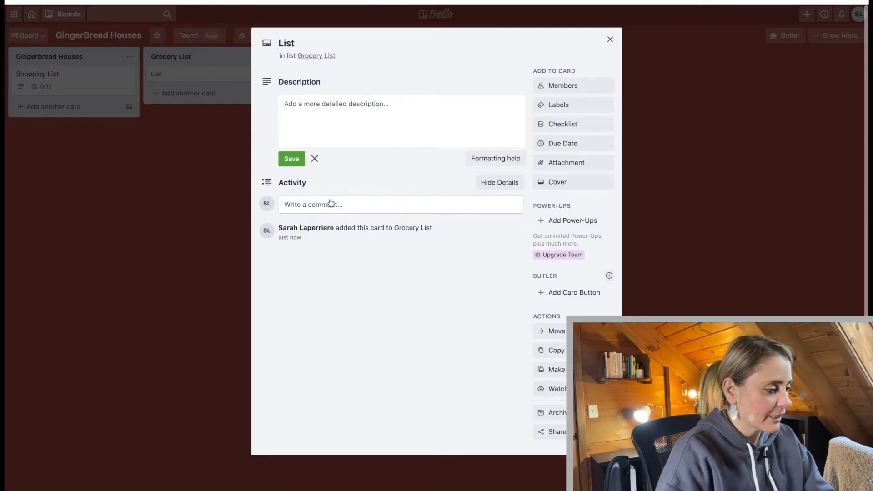
pyautogui.click(565, 139)
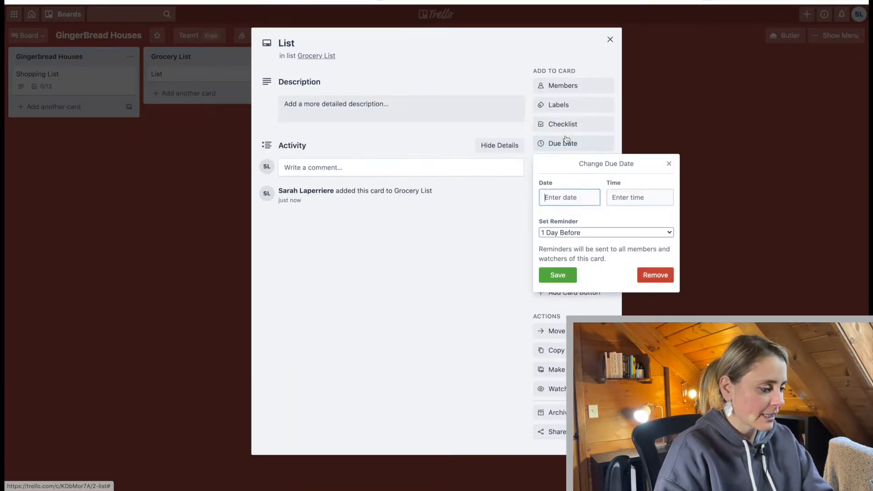
pyautogui.click(668, 164)
pyautogui.click(556, 128)
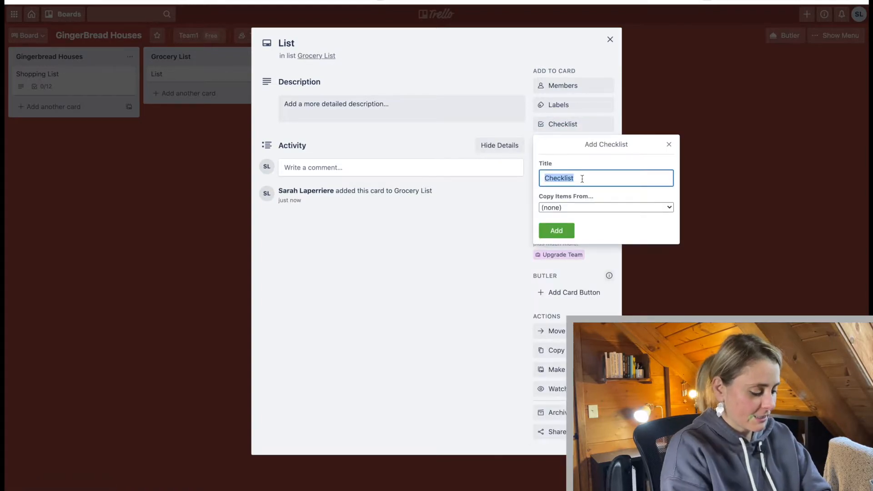
pyautogui.write('Dairy')
pyautogui.press('Return')
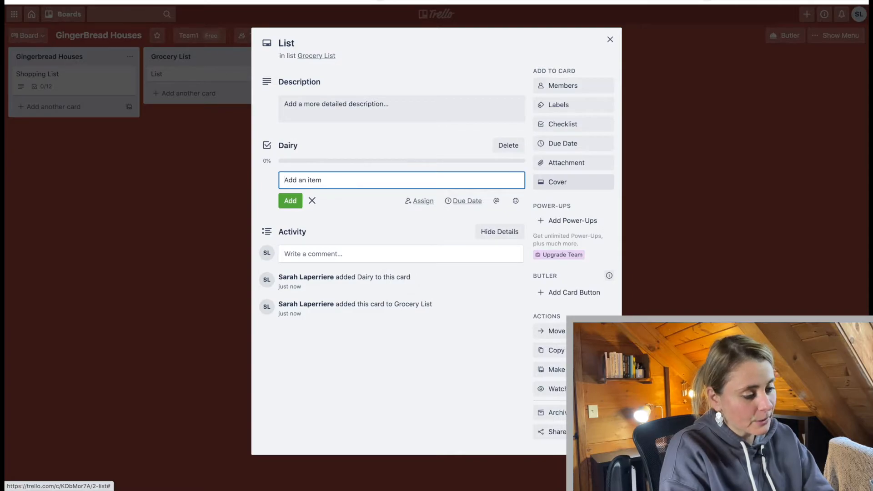
# Add two more checklists titled "Deli" and "Meat Deprt" to the List card
pyautogui.click(582, 132)
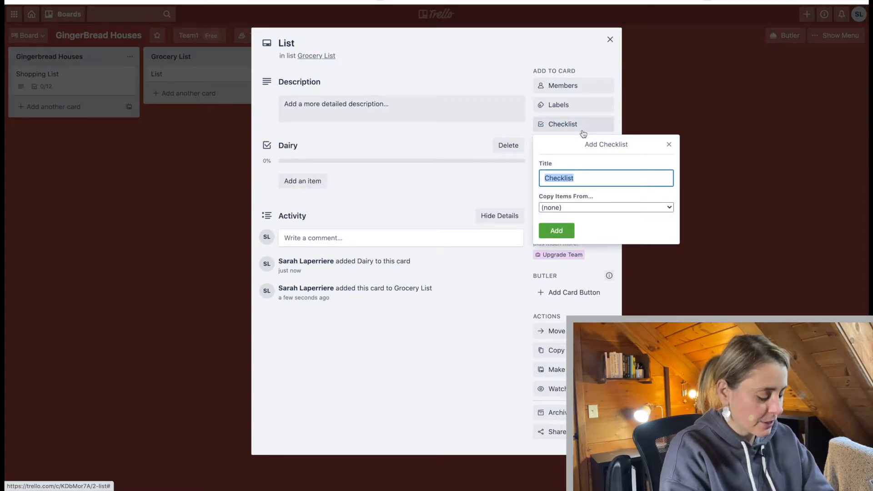
pyautogui.write('Del')
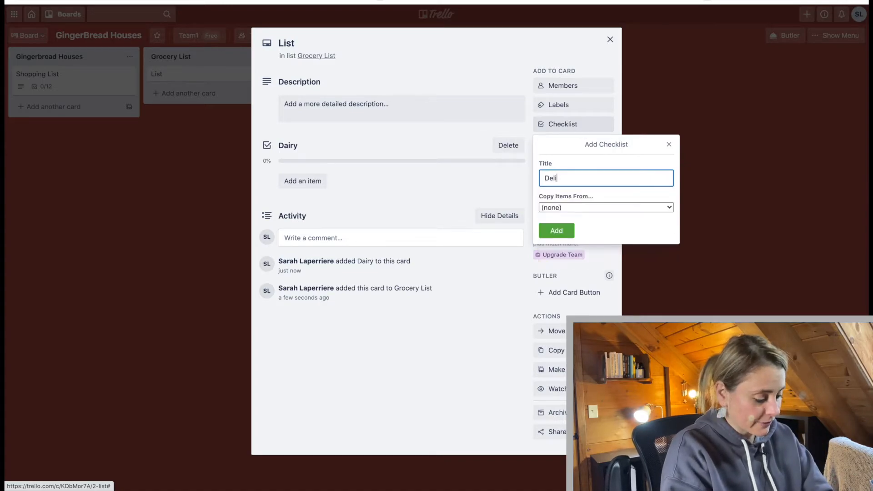
pyautogui.write('i')
pyautogui.press('Return')
pyautogui.click(585, 130)
pyautogui.write('Meat Deprt')
pyautogui.press('Return')
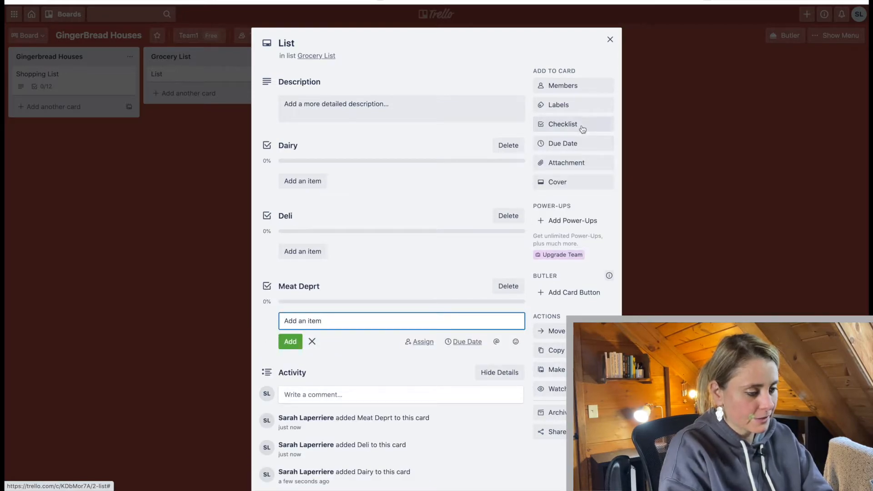
# Add checklists titled "Groceries" and "Paper Goods" to the List card, and close the card
pyautogui.click(582, 129)
pyautogui.write('Groceries')
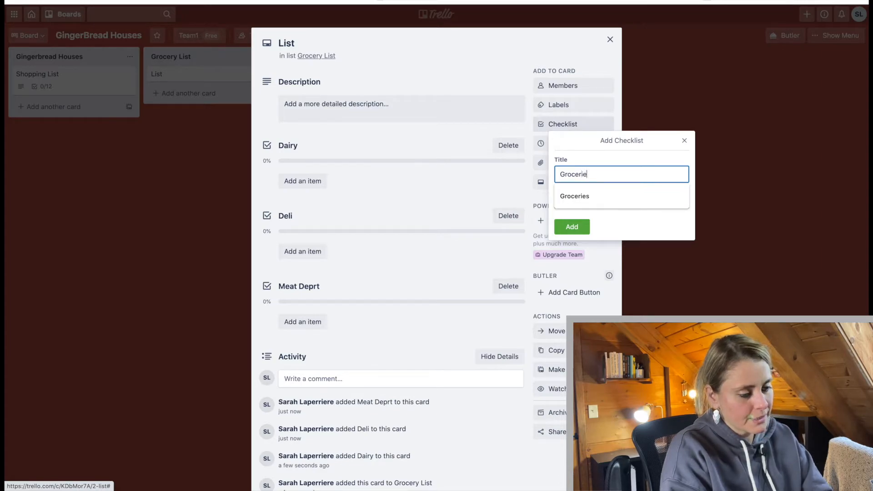
pyautogui.press('Return')
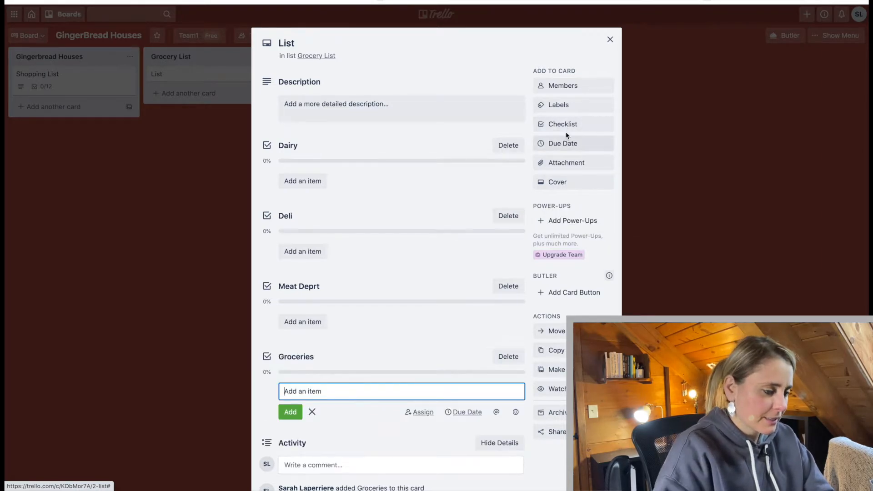
pyautogui.click(567, 132)
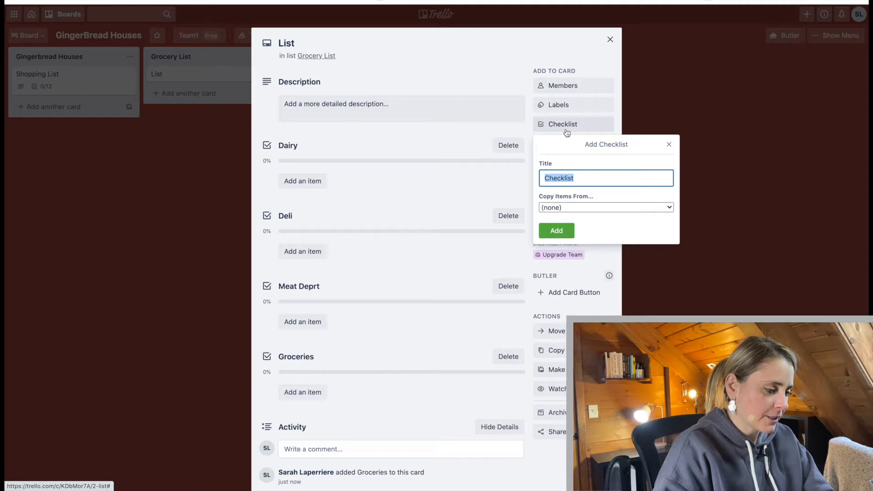
pyautogui.write('Paper good')
pyautogui.press('BackSpace')
pyautogui.press('BackSpace')
pyautogui.press('BackSpace')
pyautogui.write('oods')
pyautogui.press('Return')
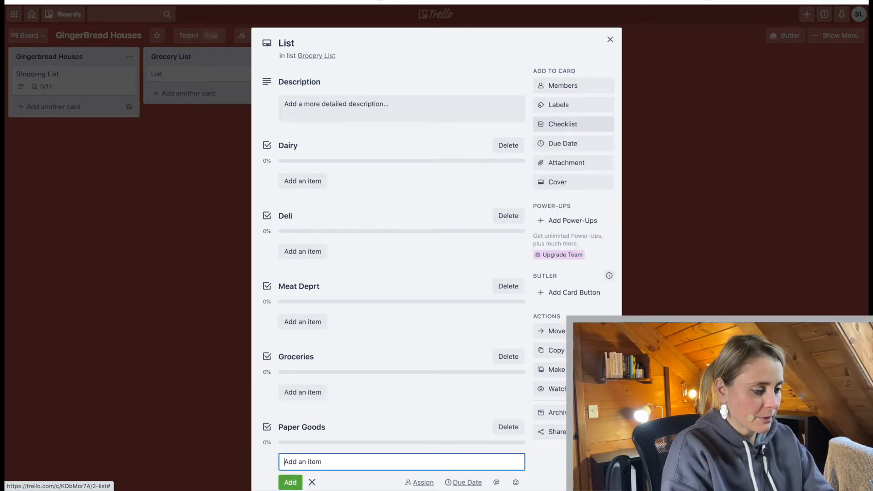
pyautogui.press('Escape')
pyautogui.click(78, 82)
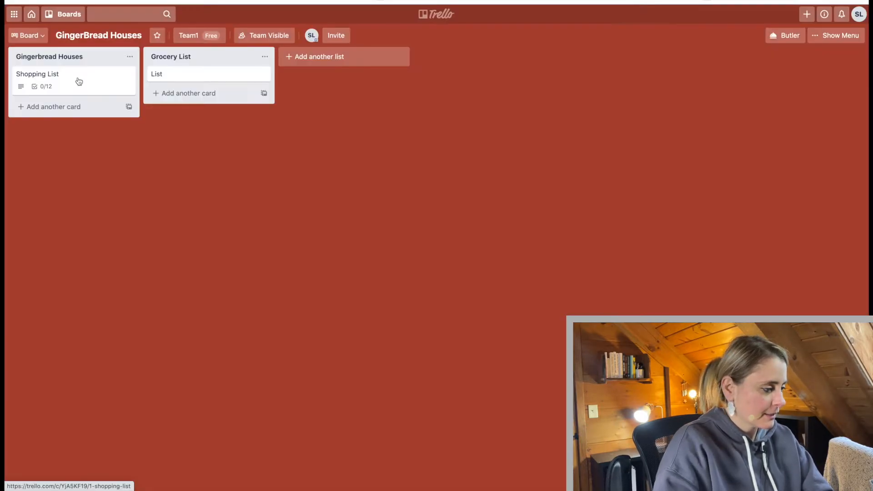
# Open the Shopping List card and add a checklist titled "paper goods"
pyautogui.click(101, 84)
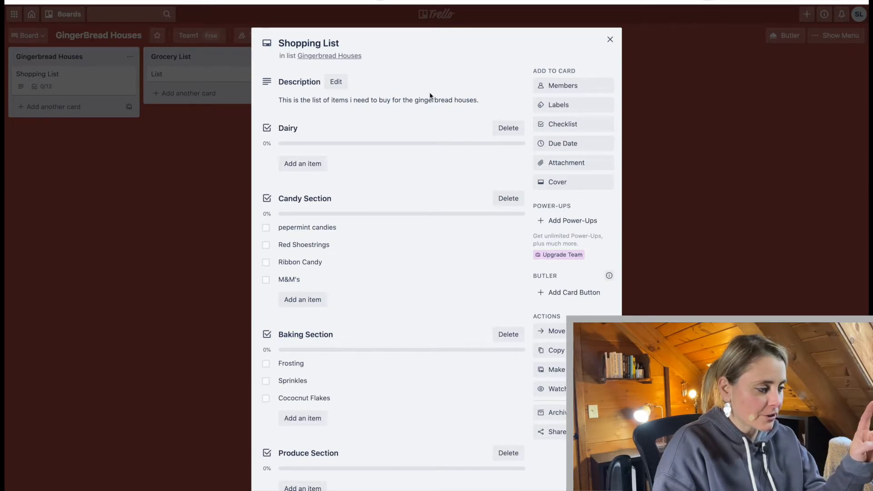
pyautogui.scroll(-3, 355, 242)
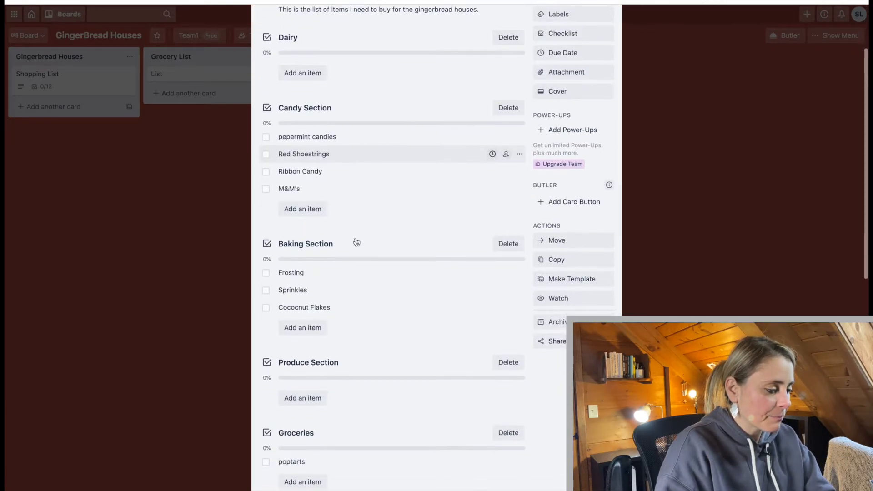
pyautogui.scroll(3, 356, 242)
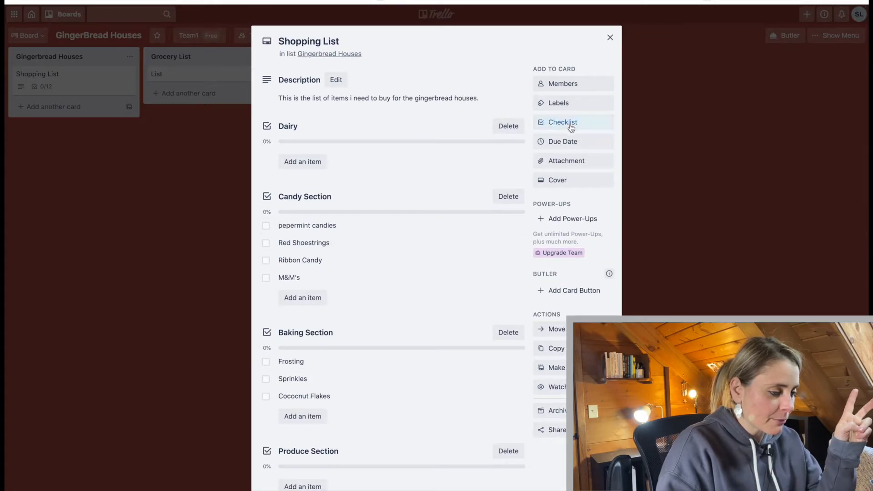
pyautogui.click(567, 121)
pyautogui.write('paper goods')
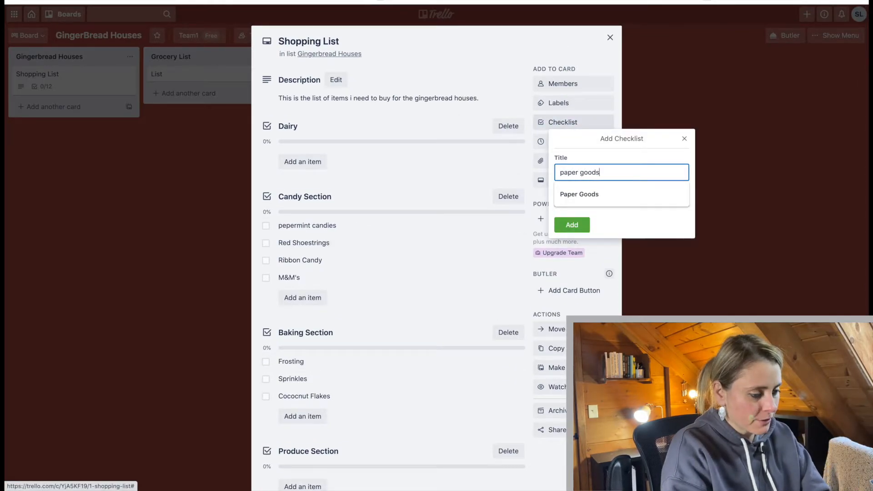
pyautogui.press('Return')
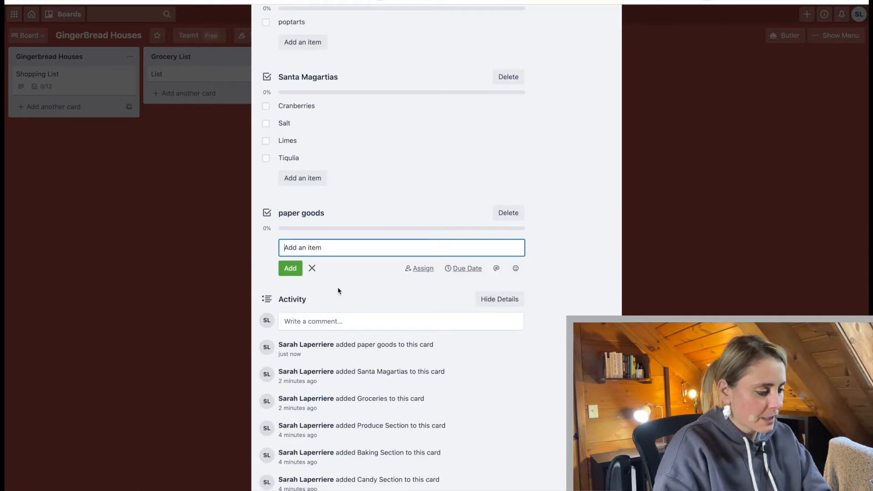
# Add the items "Red Table Cloth" and "Paper Plates" to the paper goods checklist
pyautogui.write('Red Tabl')
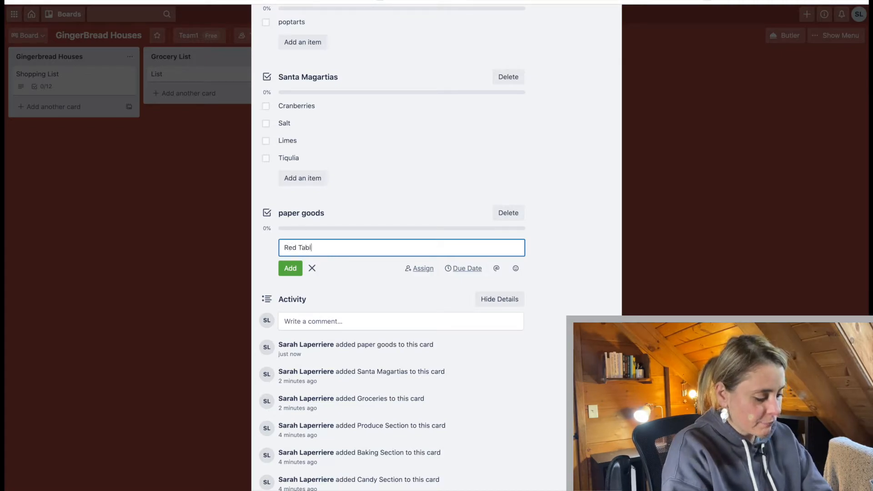
pyautogui.write('e Cloth')
pyautogui.press('Return')
pyautogui.write('Paper Plate')
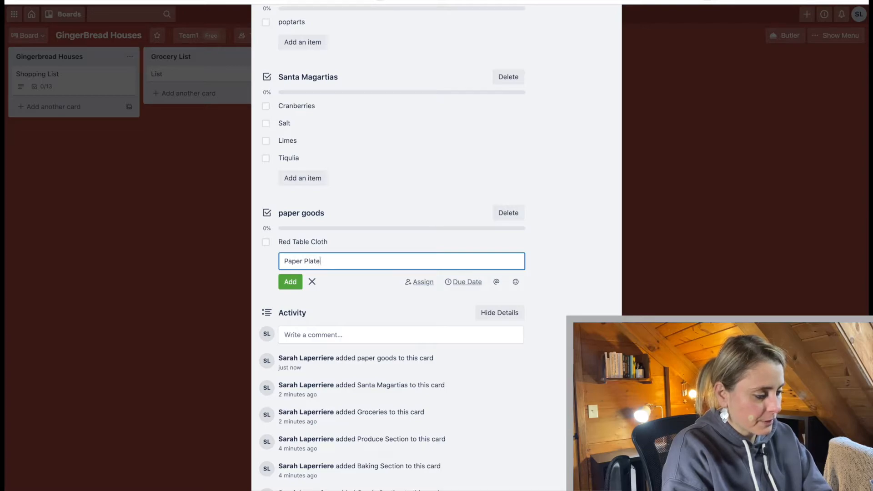
pyautogui.write('s')
pyautogui.press('Return')
# Add the item "Plastic Knives" to the paper goods checklist and close the Shopping List card
pyautogui.write('Plasit')
pyautogui.press('BackSpace')
pyautogui.write('c')
pyautogui.write('ti')
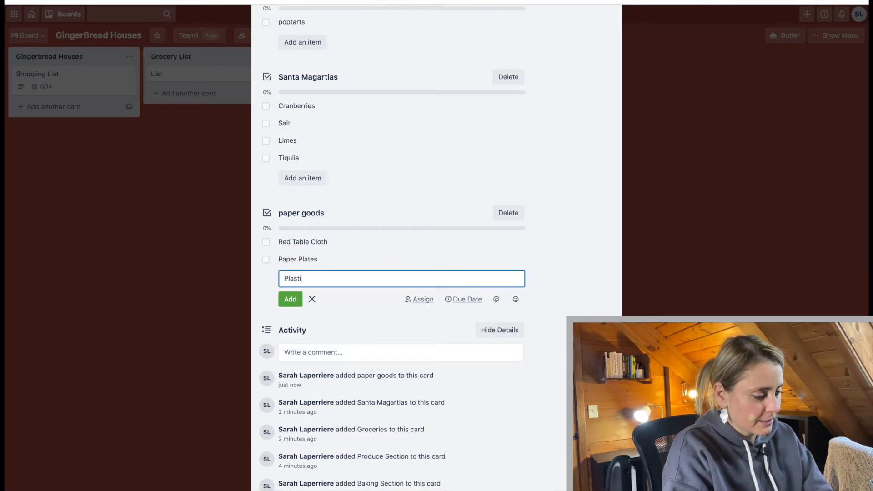
pyautogui.write('c Knives')
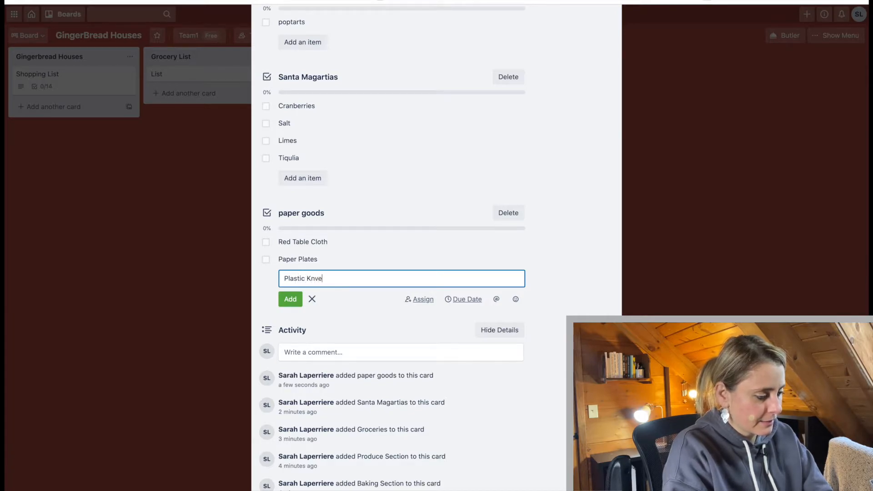
pyautogui.press('Return')
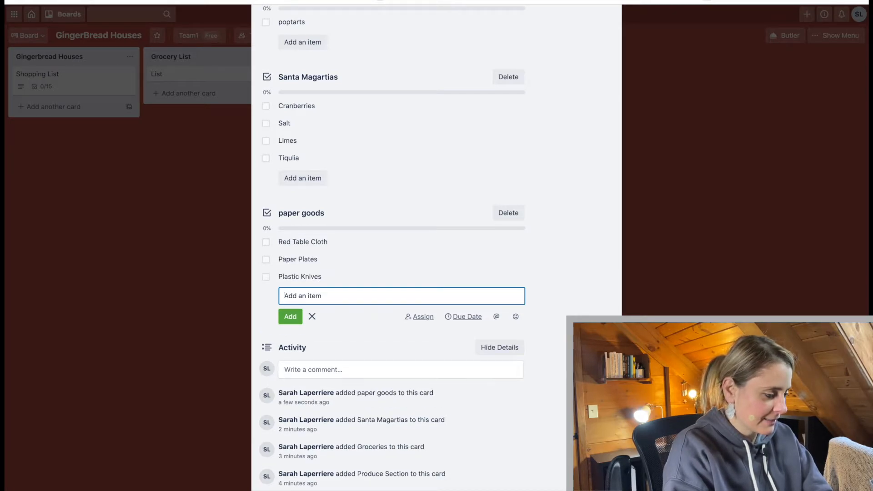
pyautogui.click(148, 283)
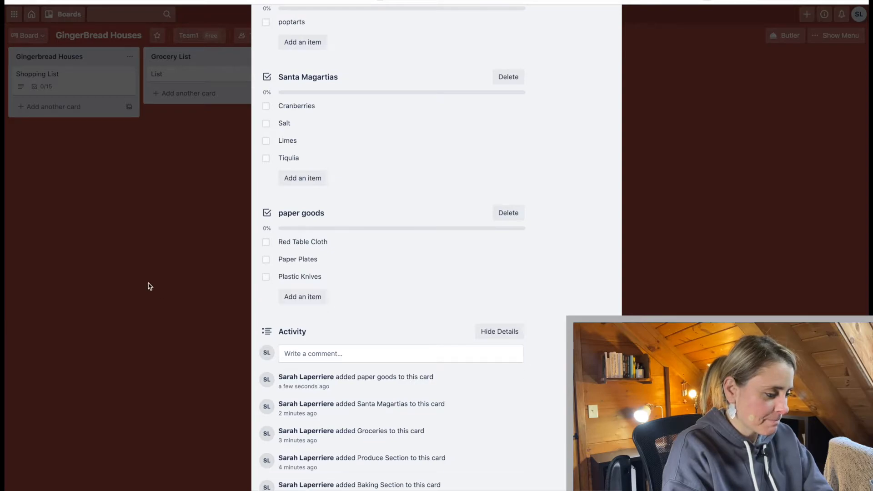
pyautogui.click(158, 72)
# Open the List card in Grocery List and add the items "Milk" and "Eggs" to its Dairy checklist
pyautogui.click(214, 73)
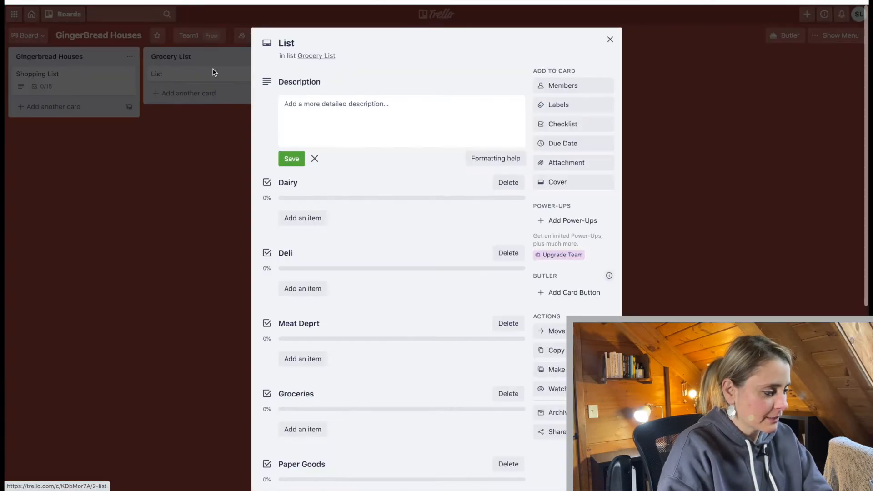
pyautogui.scroll(-1, 295, 200)
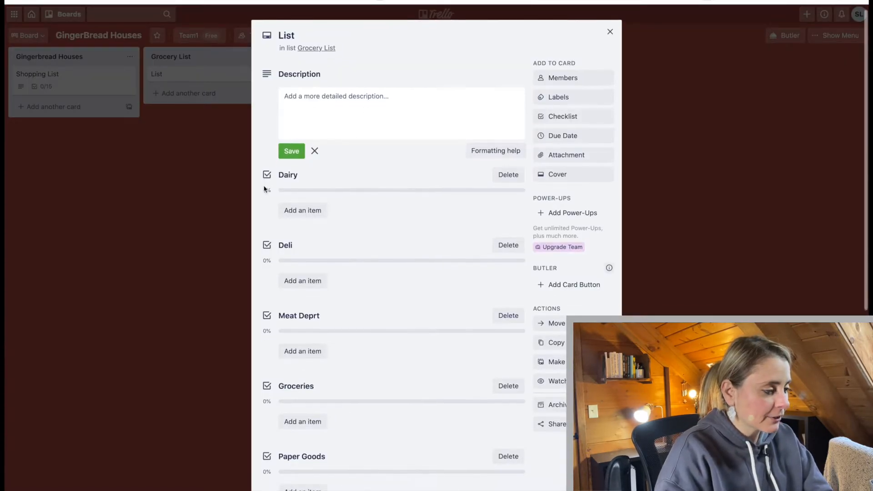
pyautogui.click(297, 210)
pyautogui.write('M')
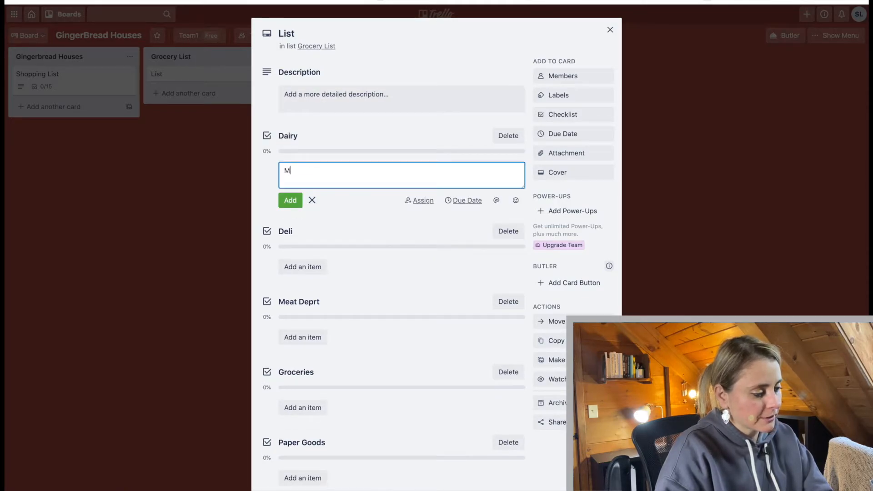
pyautogui.write('ilk')
pyautogui.press('Return')
pyautogui.write('Eggs')
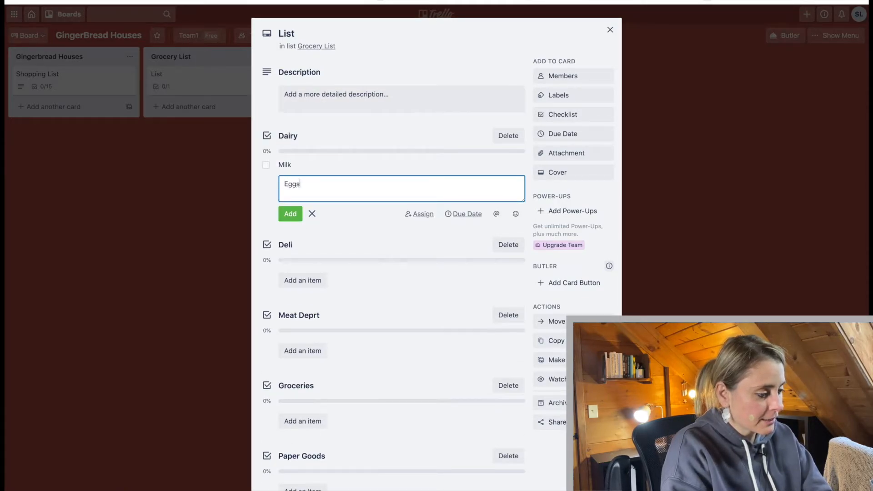
pyautogui.press('Return')
# Add the items "Butter" and "Cheese" to the Dairy checklist and finish its item entry
pyautogui.write('Butter')
pyautogui.press('Return')
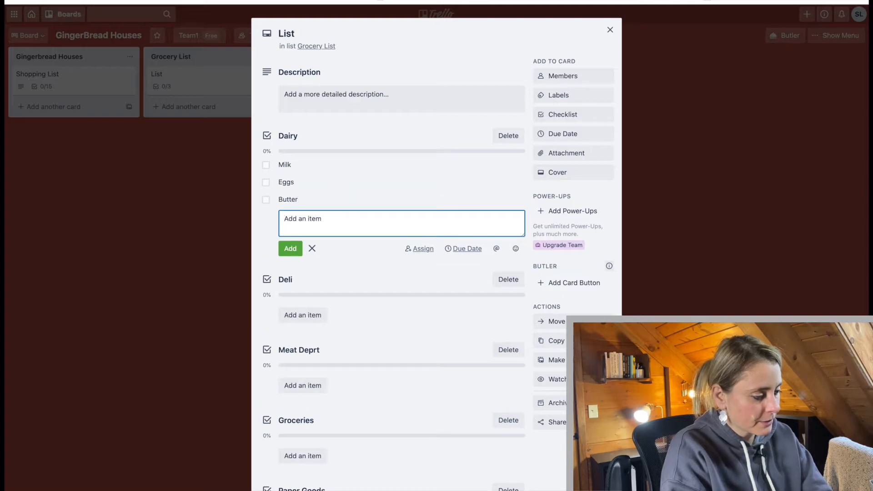
pyautogui.write('Chees')
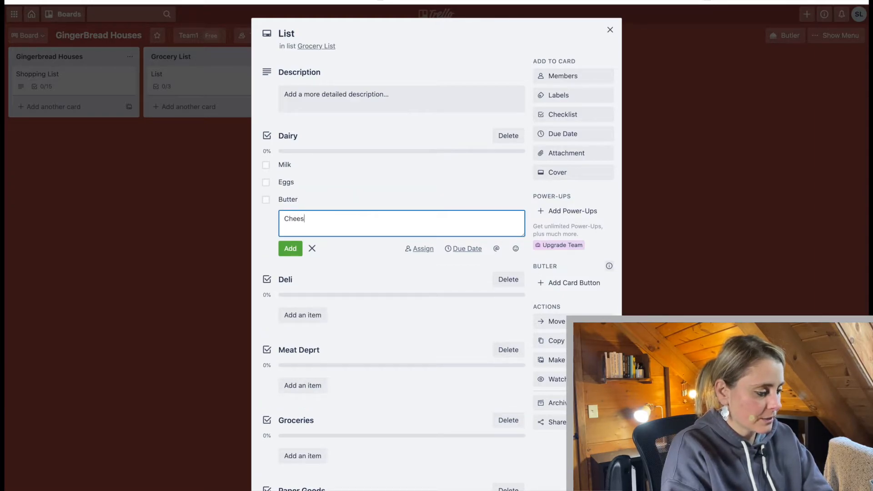
pyautogui.write('e')
pyautogui.press('Return')
pyautogui.click(294, 344)
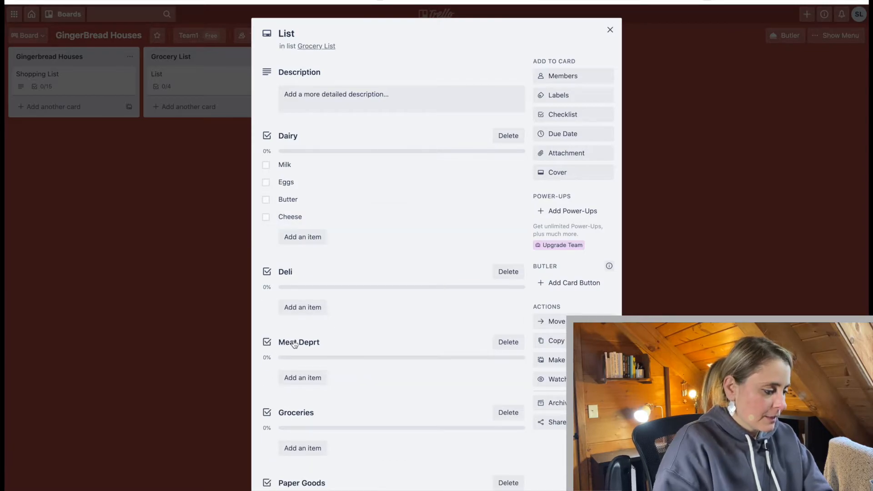
# Add the items "Cheese" and "Roast Beef" to the Deli checklist
pyautogui.click(302, 308)
pyautogui.write('C')
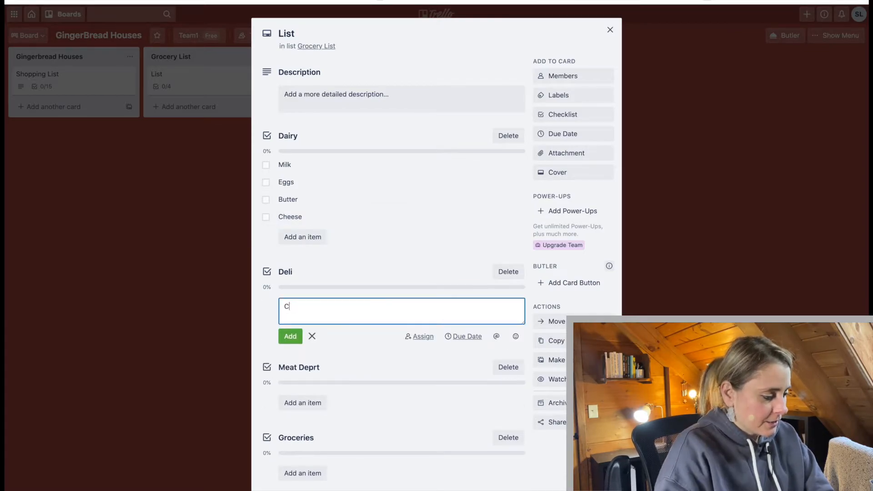
pyautogui.write('heese')
pyautogui.press('Return')
pyautogui.write('Roa')
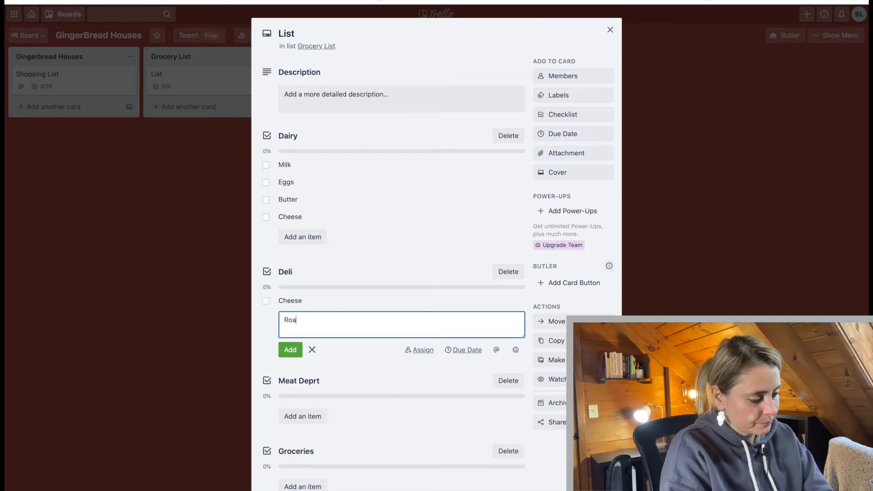
pyautogui.write('st Beef')
pyautogui.press('Return')
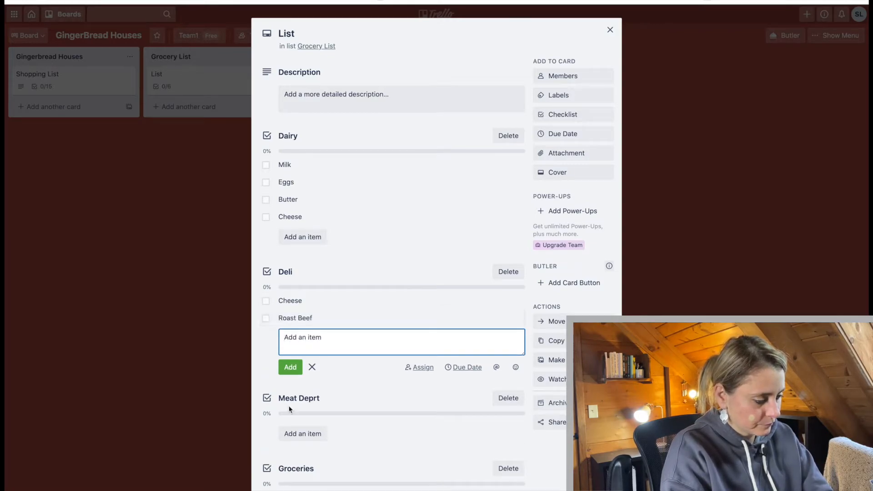
# Add the item "Chicken" to the Meat Deprt checklist
pyautogui.click(288, 434)
pyautogui.write('Ch')
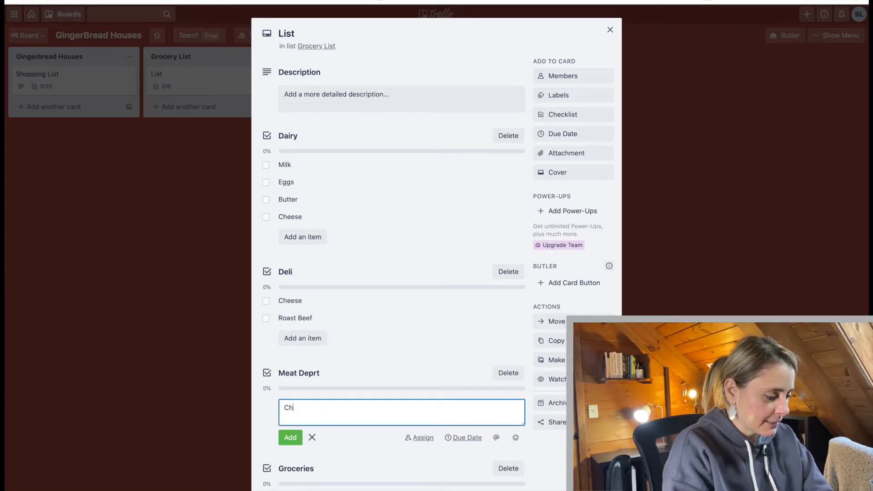
pyautogui.write('icken')
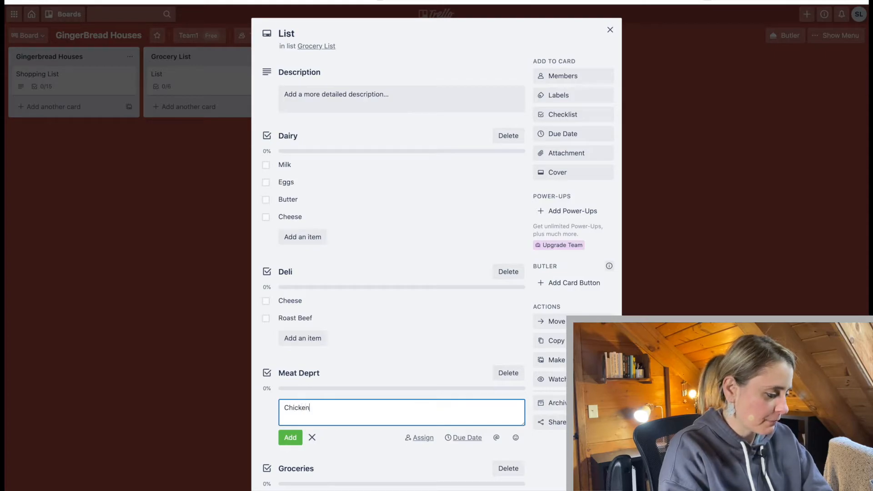
pyautogui.press('Return')
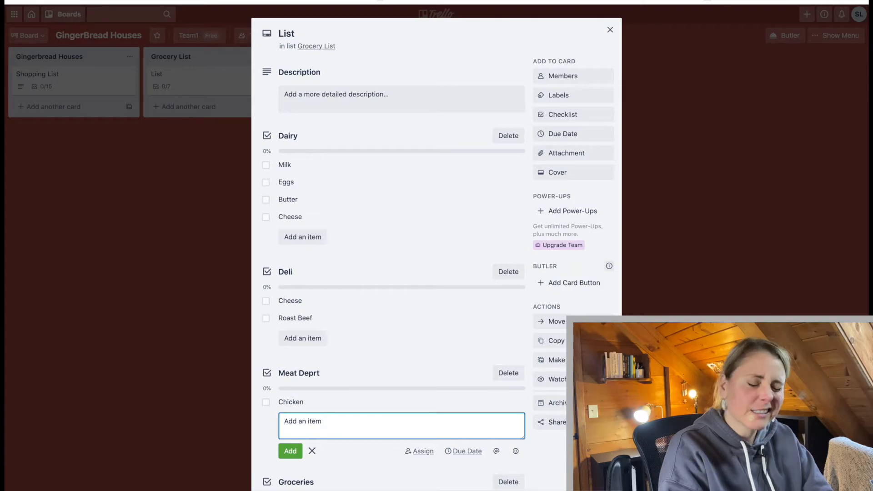
pyautogui.scroll(-5, 259, 438)
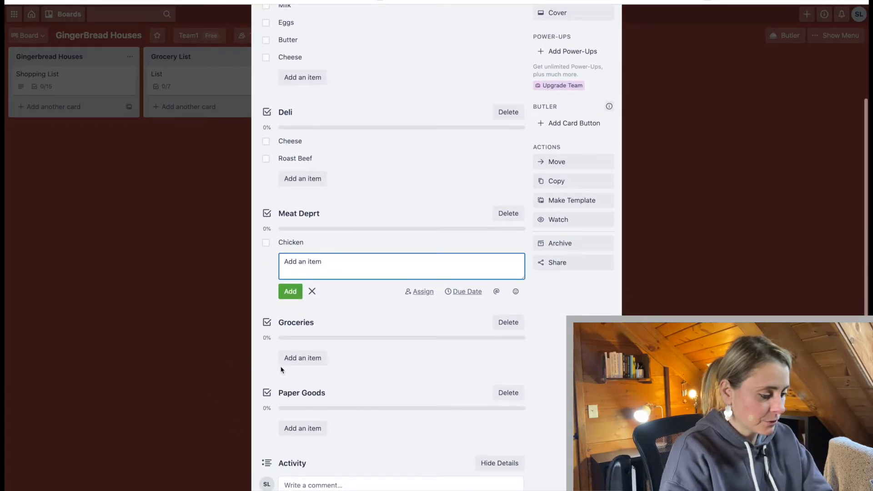
pyautogui.click(291, 360)
pyautogui.write('C')
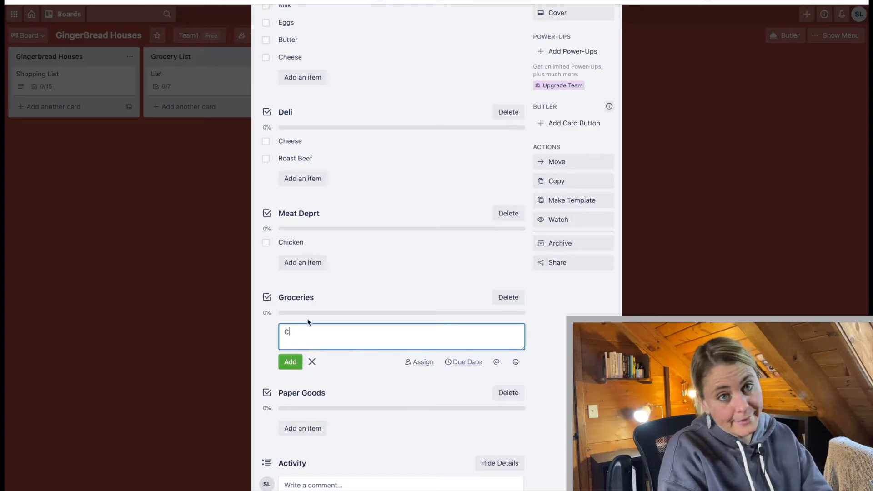
pyautogui.click(320, 309)
pyautogui.click(313, 299)
pyautogui.write('S')
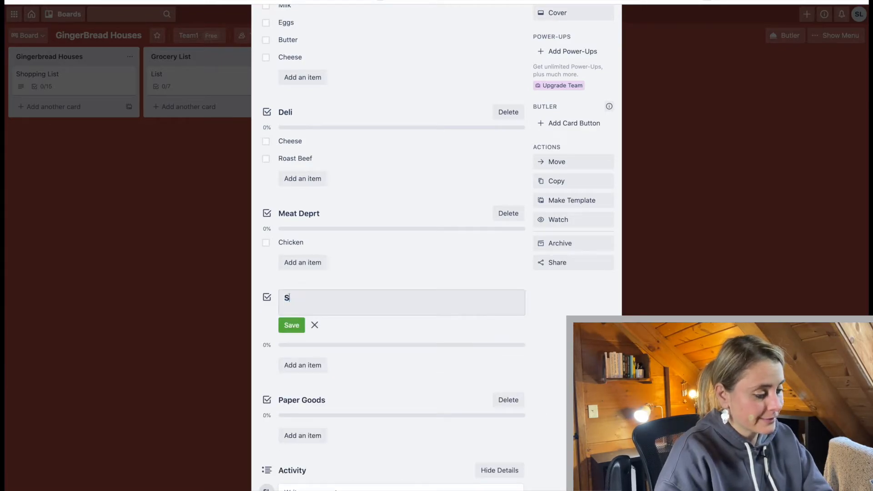
pyautogui.press('BackSpace')
pyautogui.click(208, 310)
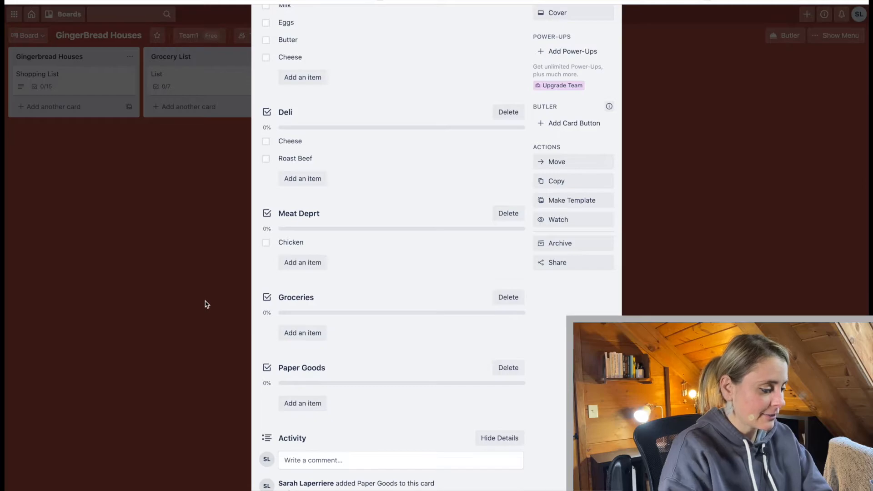
# Add a checklist to the List card titled with a person's first name followed by "Snack"
pyautogui.scroll(4, 562, 32)
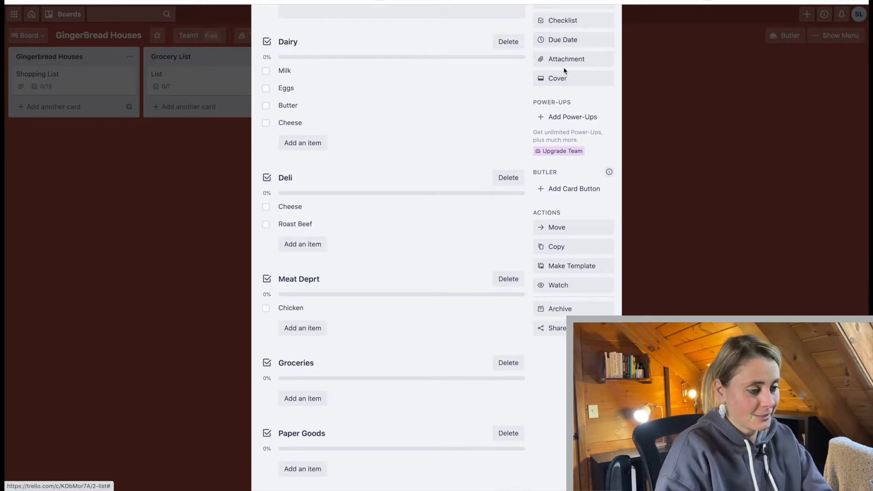
pyautogui.scroll(1, 564, 70)
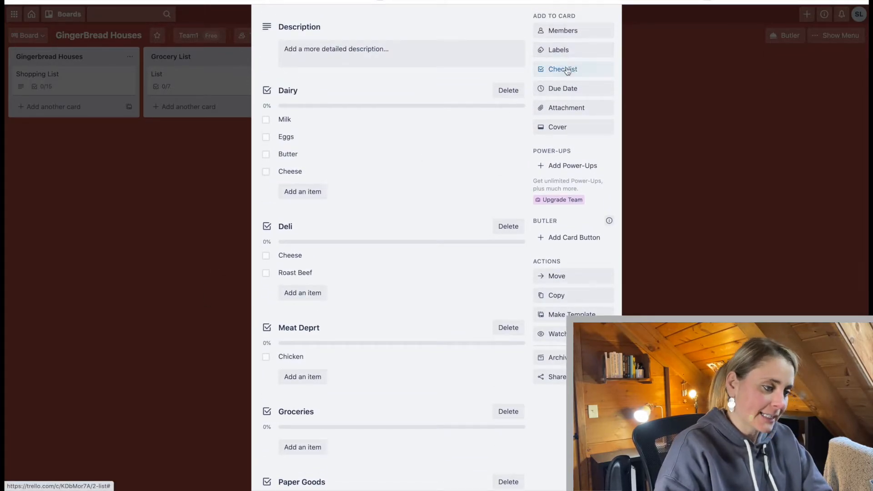
pyautogui.click(566, 70)
pyautogui.write('Lucas Snack')
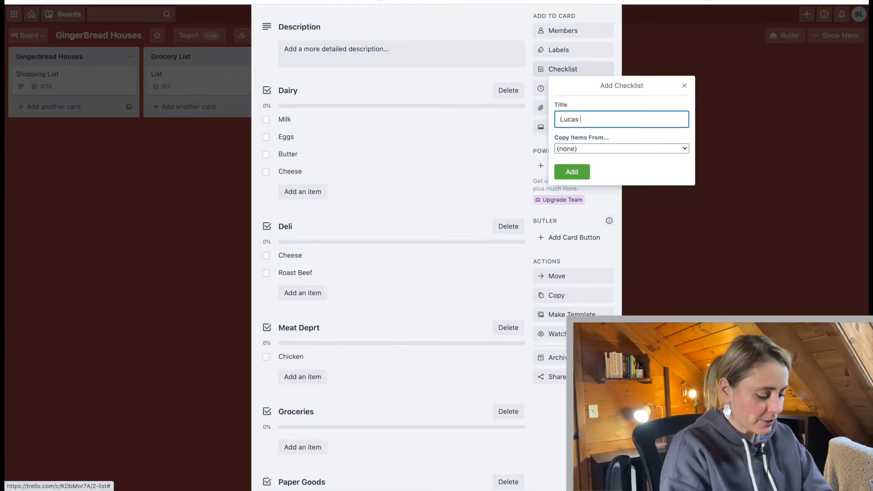
pyautogui.press('Return')
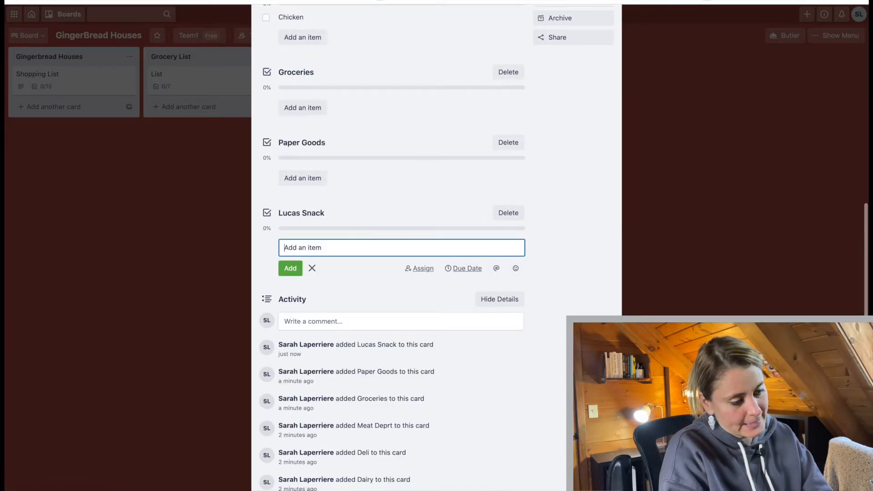
# Add another checklist to the List card titled with a second person's first name followed by "Snacks"
pyautogui.scroll(10, 585, 52)
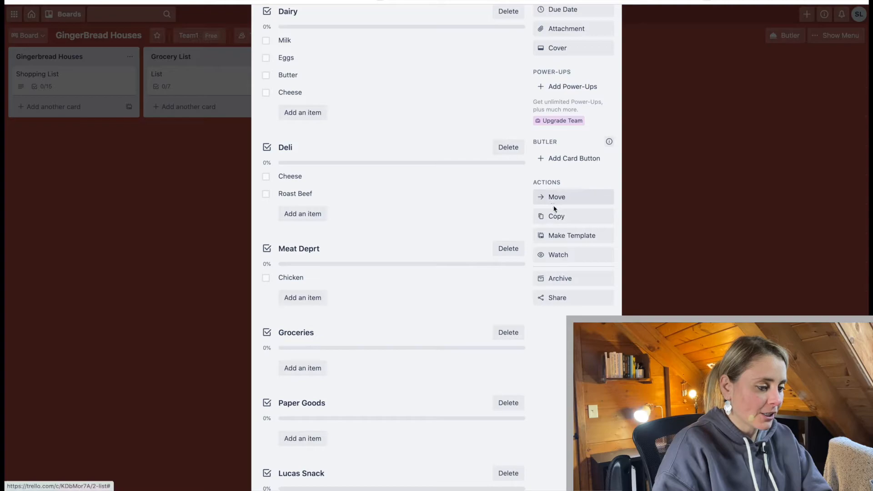
pyautogui.scroll(2, 555, 210)
pyautogui.scroll(1, 553, 181)
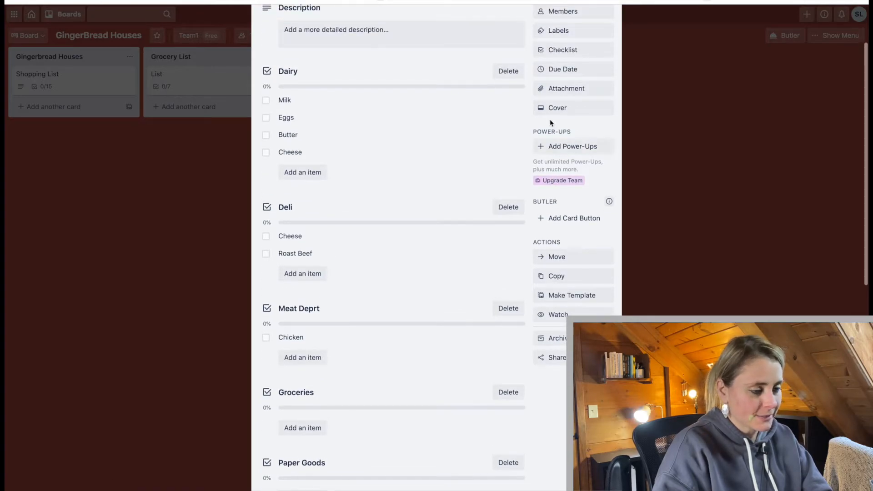
pyautogui.click(562, 51)
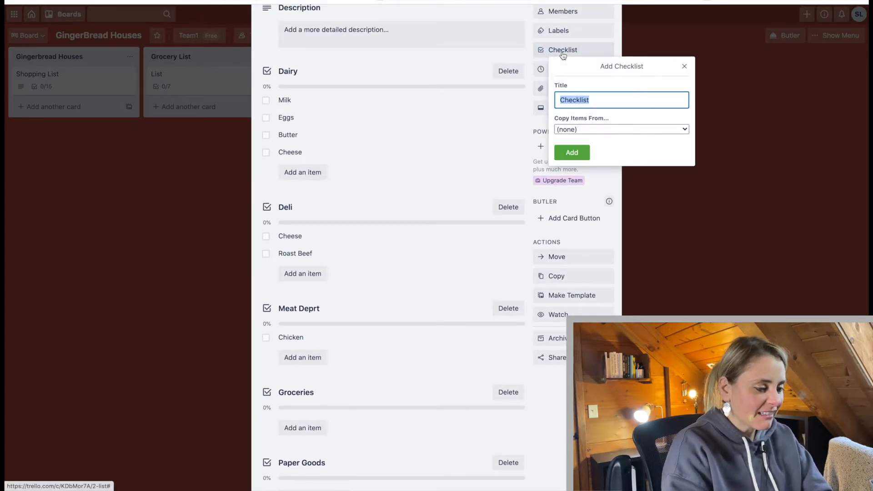
pyautogui.write('Logan Snacks')
pyautogui.press('Return')
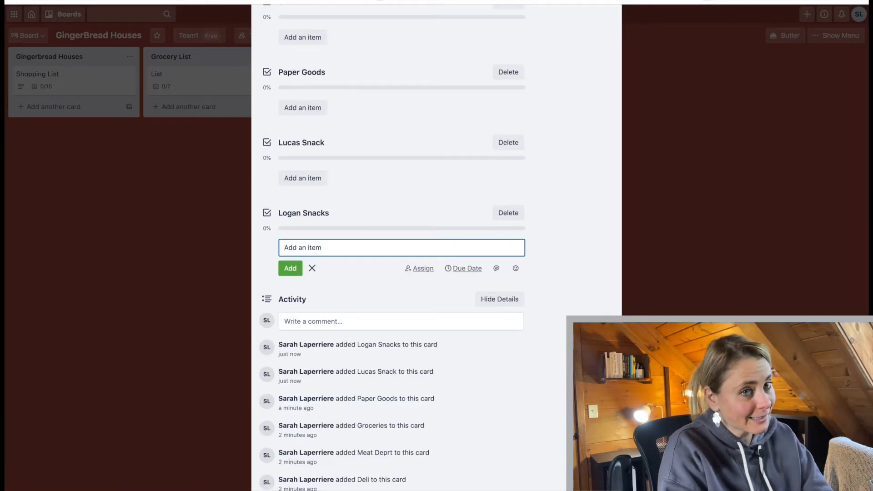
# Add the items "Salt & Vinger chips" and "cleamintes" to the first personal snack checklist, the one below Paper Goods
pyautogui.click(293, 177)
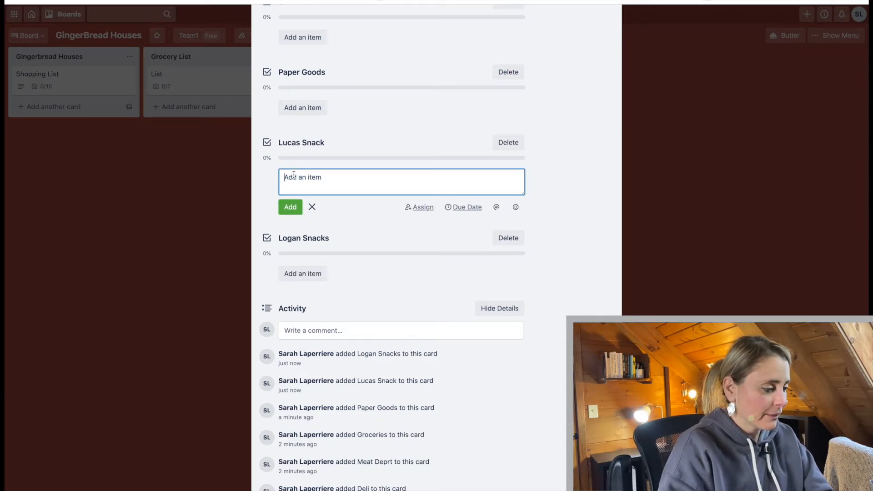
pyautogui.write('Salt & Vinger shi')
pyautogui.press('BackSpace')
pyautogui.press('BackSpace')
pyautogui.press('BackSpace')
pyautogui.write('chips')
pyautogui.press('Return')
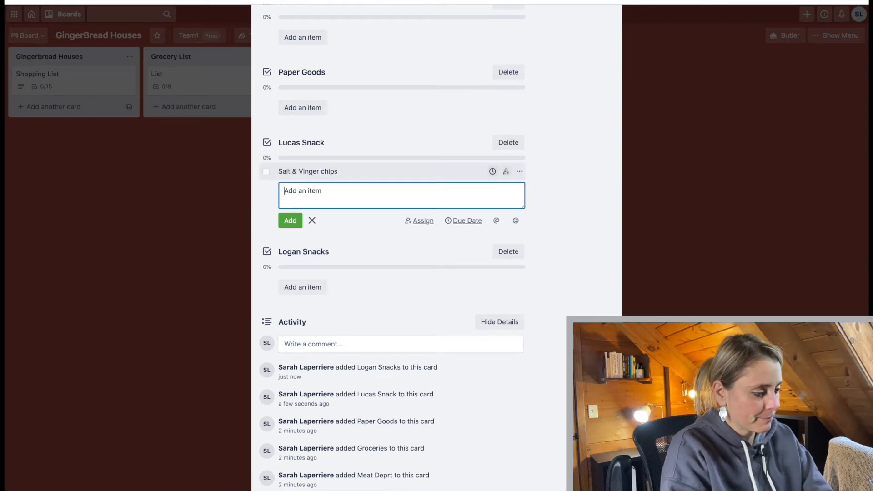
pyautogui.write('cleamin')
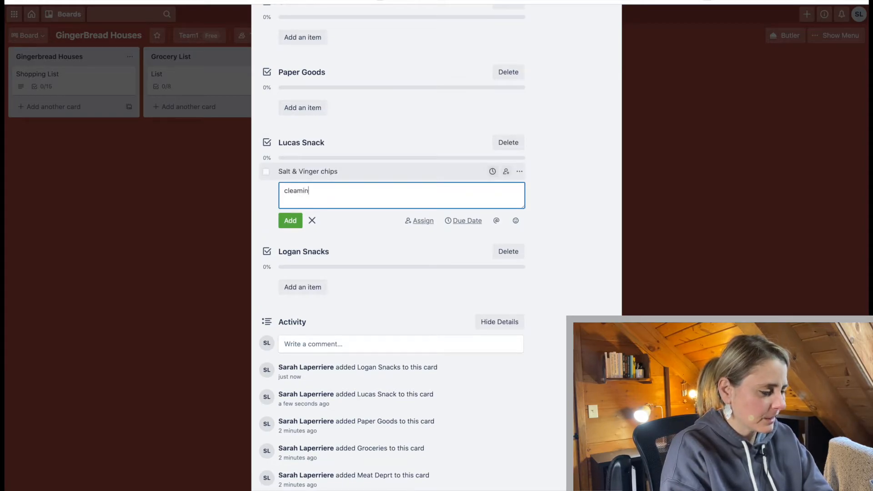
pyautogui.write('tss')
pyautogui.press('Return')
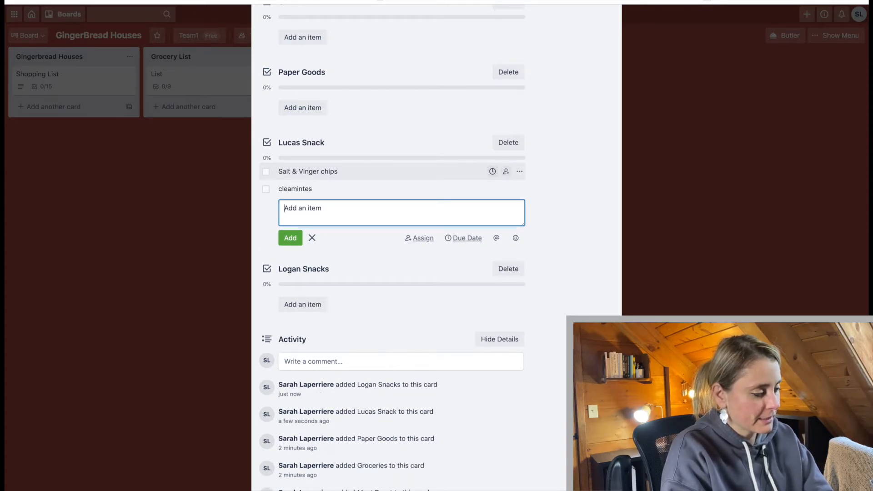
# Add the item "arnold palmers" to the same personal snack checklist
pyautogui.write('arnold palm')
pyautogui.press('BackSpace')
pyautogui.press('BackSpace')
pyautogui.write('lmers')
pyautogui.press('Return')
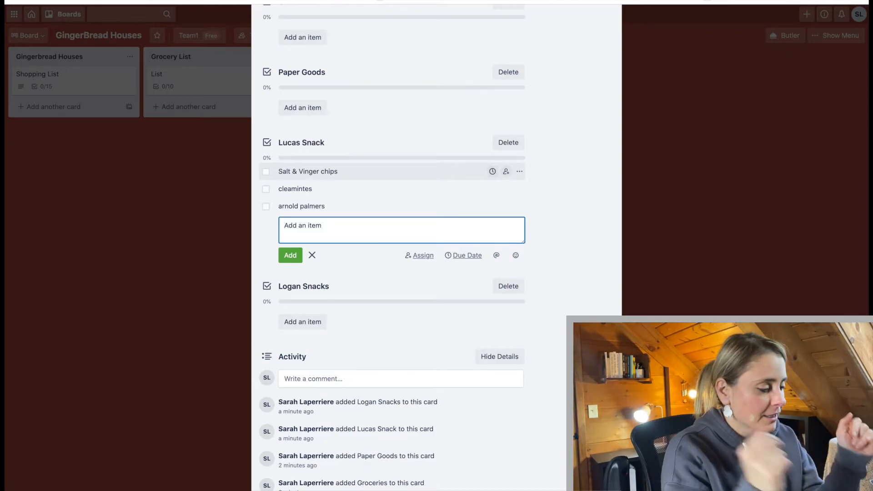
# Add the items "Paper plates", "Napkins" and "paper towels" to the Paper Goods checklist
pyautogui.scroll(1, 296, 169)
pyautogui.click(291, 122)
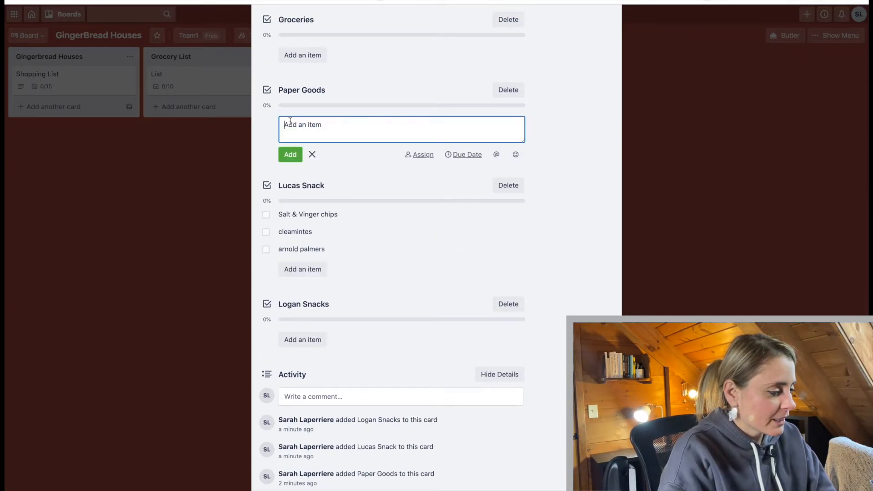
pyautogui.write('Paper pl')
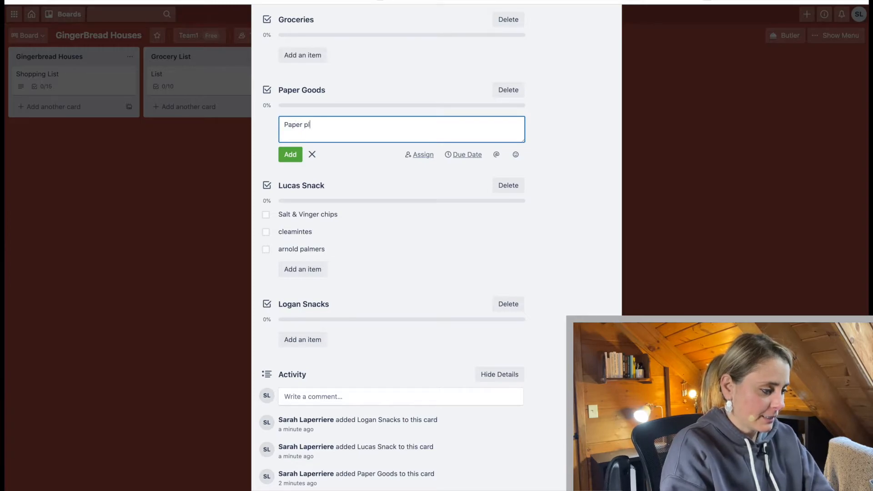
pyautogui.write('ates')
pyautogui.press('Return')
pyautogui.write('Napkins')
pyautogui.press('Return')
pyautogui.write('par')
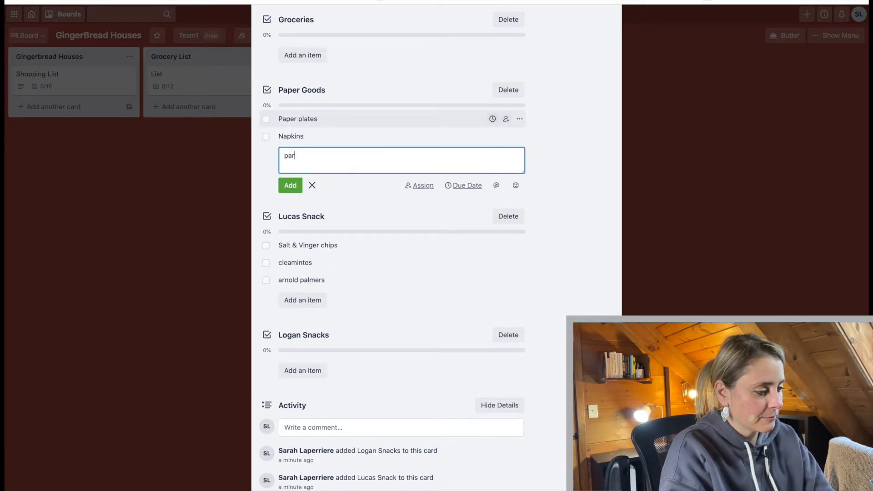
pyautogui.press('BackSpace')
pyautogui.write('per towels')
pyautogui.press('Return')
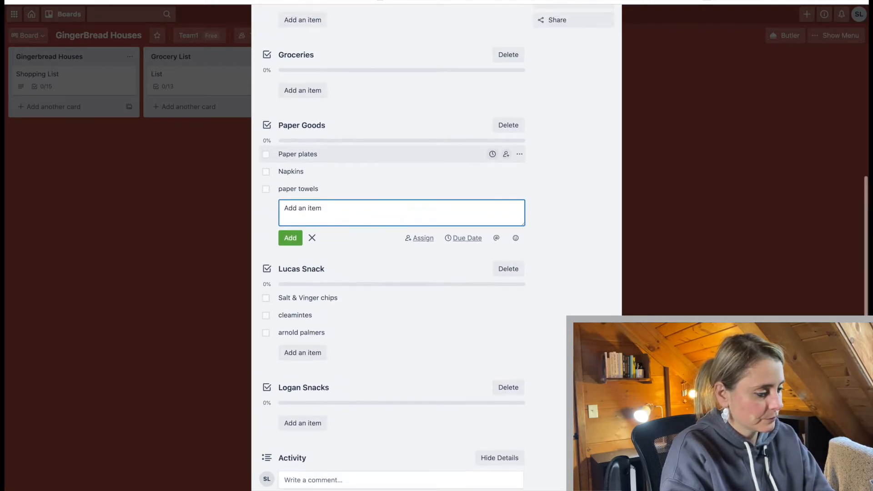
# Add the item "Ranch dressing" to the Groceries checklist of the List card
pyautogui.scroll(2, 176, 71)
pyautogui.click(291, 150)
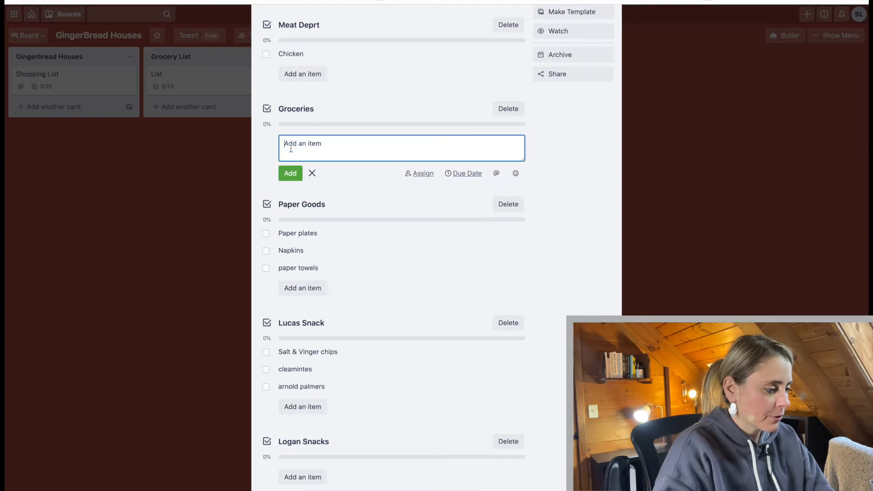
pyautogui.write('Ranch dressing')
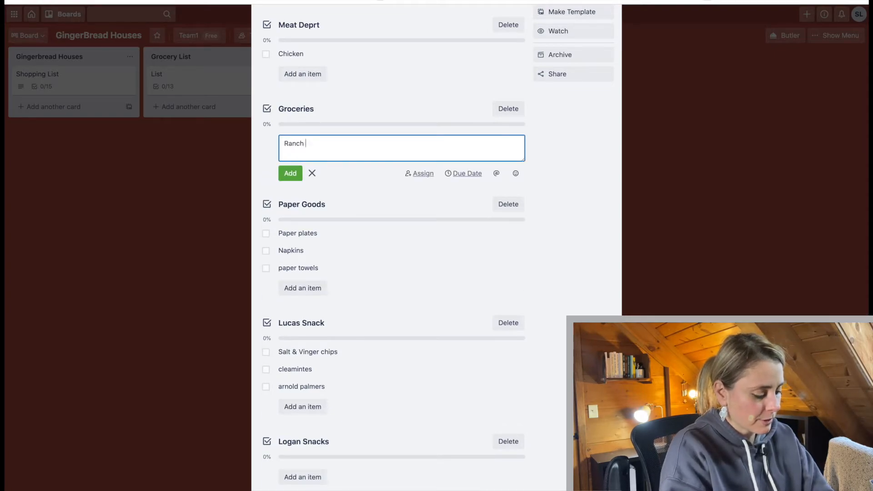
pyautogui.press('Return')
# Review the List card's checklists from Dairy to Paper Goods and close the card
pyautogui.scroll(3, 190, 189)
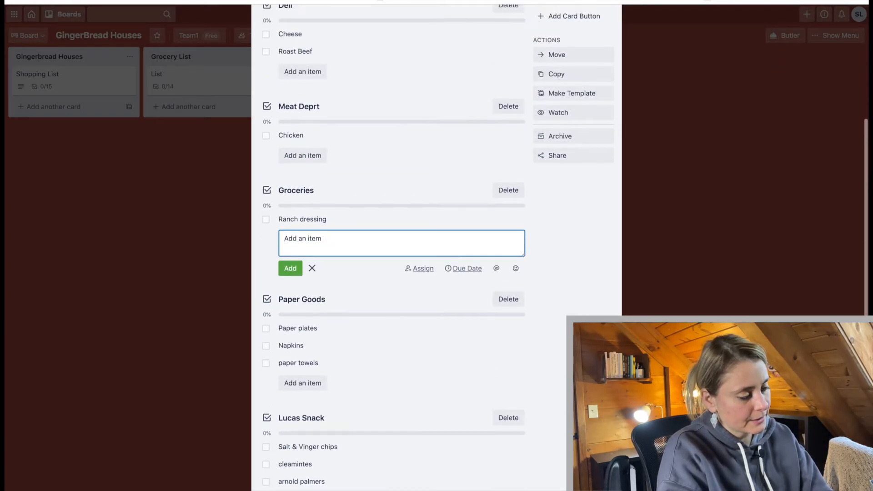
pyautogui.scroll(1, 346, 178)
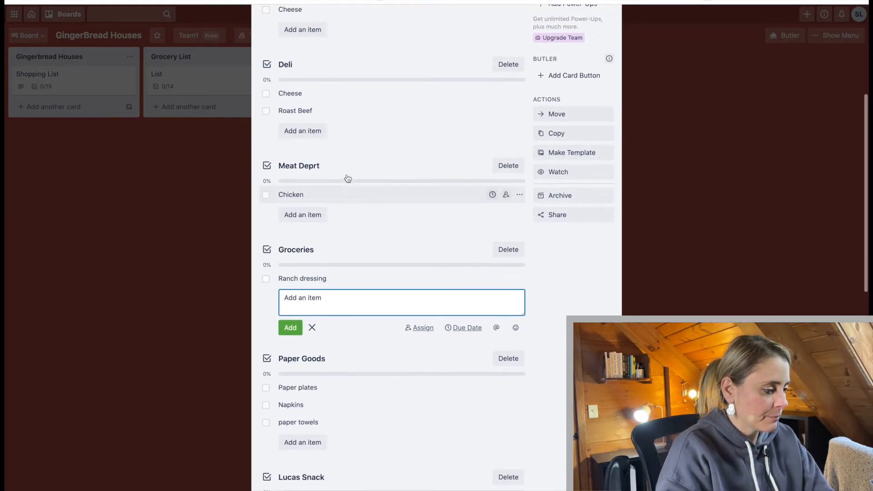
pyautogui.scroll(2, 347, 178)
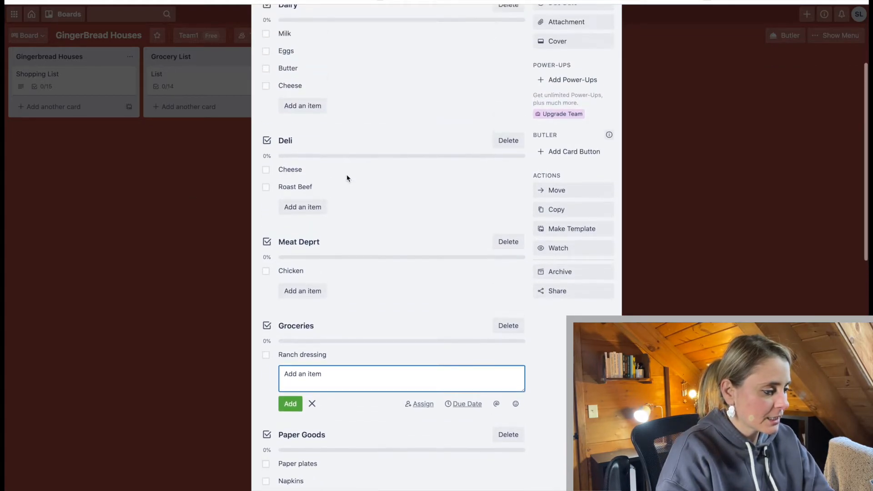
pyautogui.scroll(-2, 347, 178)
pyautogui.scroll(-3, 347, 178)
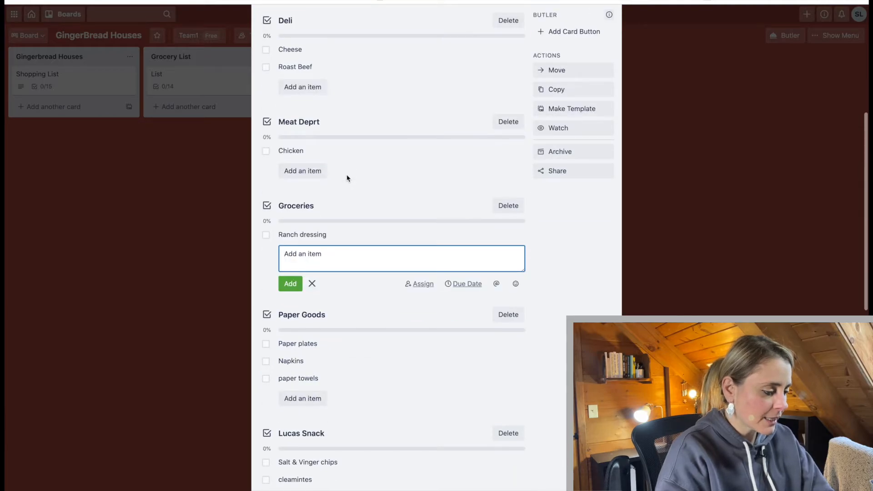
pyautogui.scroll(2, 346, 174)
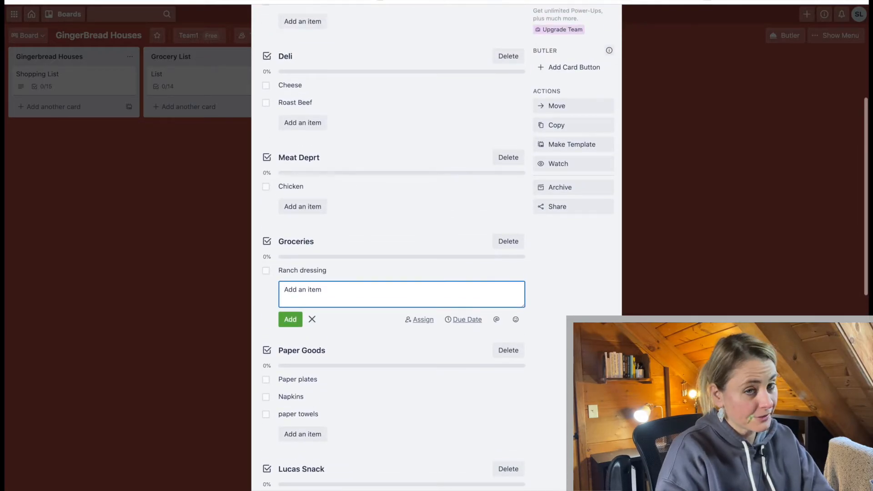
pyautogui.press('Escape')
pyautogui.scroll(5, 129, 429)
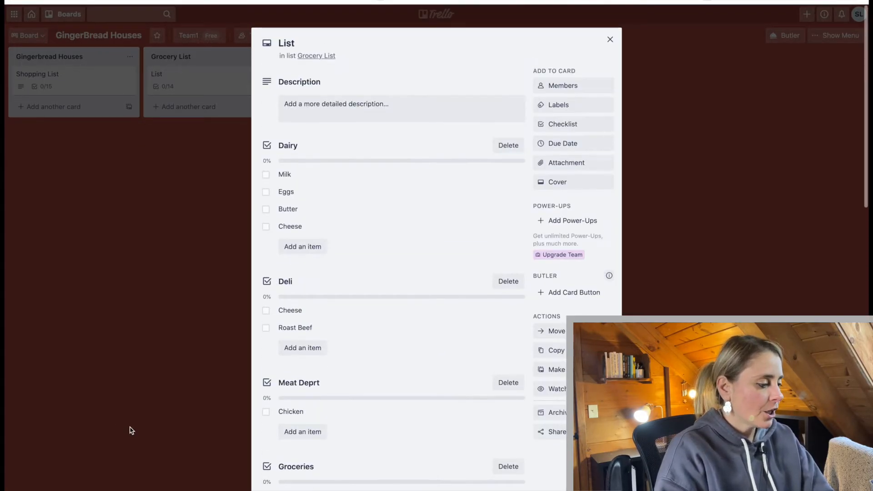
pyautogui.click(175, 224)
# Open the Shopping List card and look through its store-section checklists and their items
pyautogui.click(45, 73)
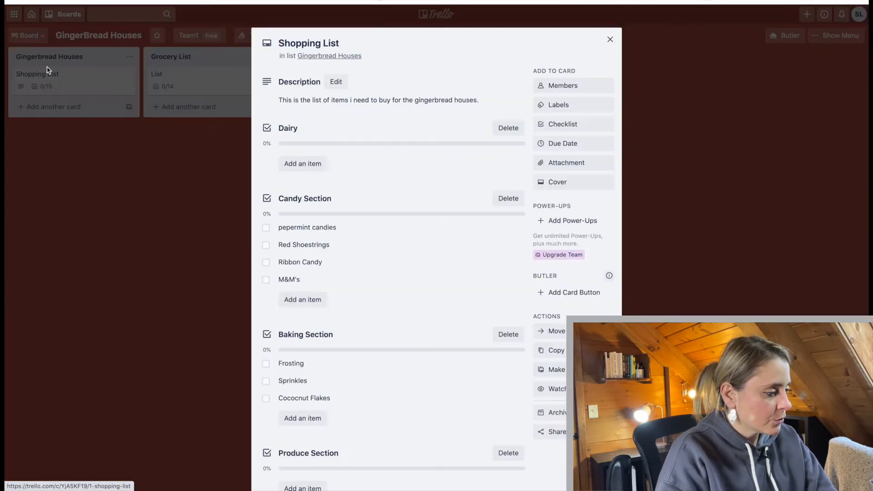
pyautogui.scroll(-5, 405, 304)
pyautogui.scroll(-5, 406, 306)
pyautogui.scroll(2, 406, 306)
pyautogui.scroll(2, 406, 308)
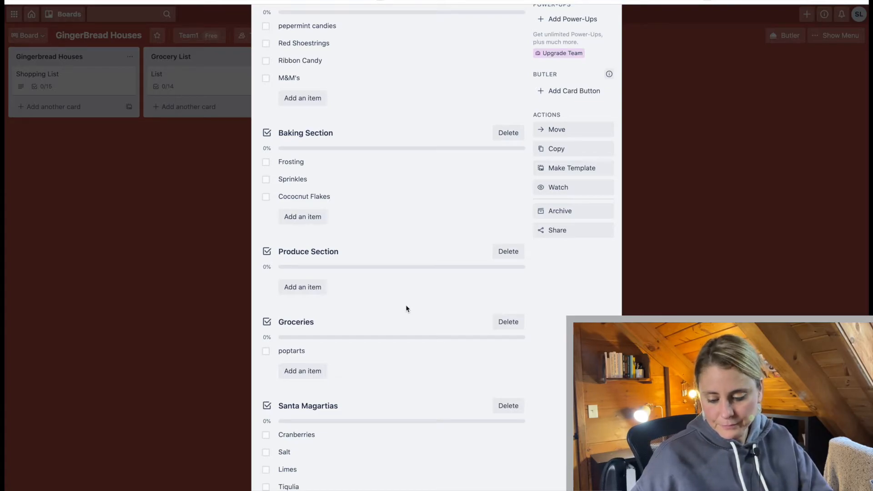
pyautogui.scroll(5, 405, 308)
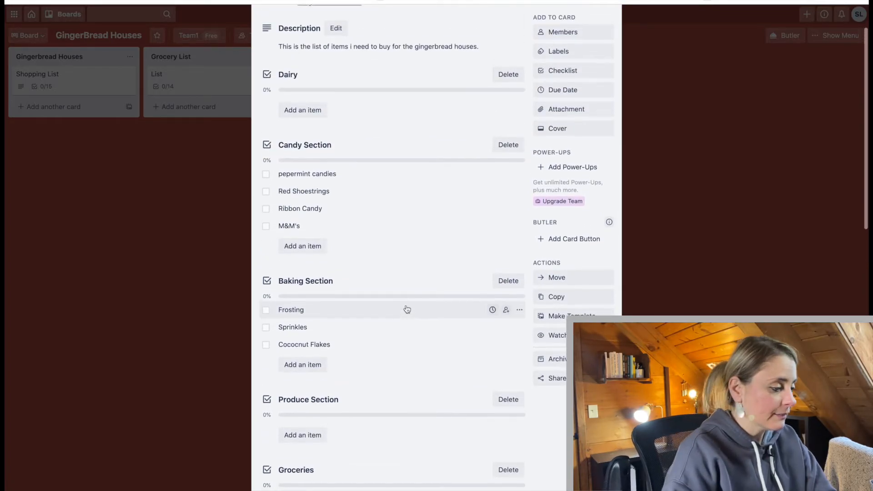
pyautogui.scroll(-5, 405, 304)
pyautogui.scroll(5, 405, 304)
# Add a checklist titled "pets" to the Shopping List card
pyautogui.click(585, 122)
pyautogui.write('pets')
pyautogui.press('Return')
# Add the items "Twords", "Cat food" and "Dog food" to the pets checklist
pyautogui.write('Tworkd')
pyautogui.press('BackSpace')
pyautogui.press('BackSpace')
pyautogui.write('ds')
pyautogui.press('Return')
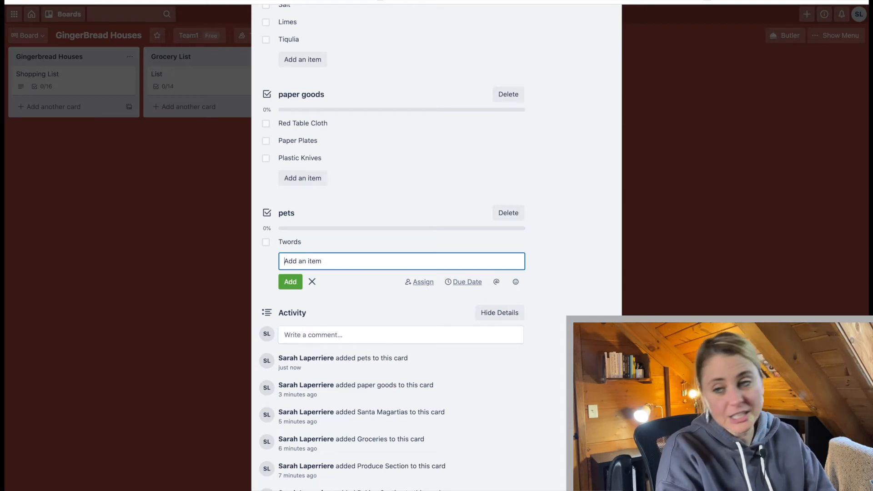
pyautogui.write('Cat food')
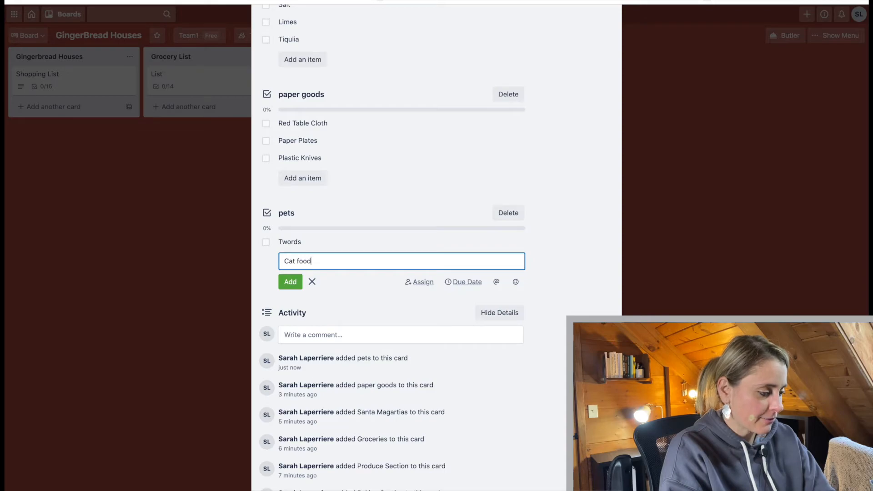
pyautogui.press('Return')
pyautogui.write('Dog food')
pyautogui.press('Return')
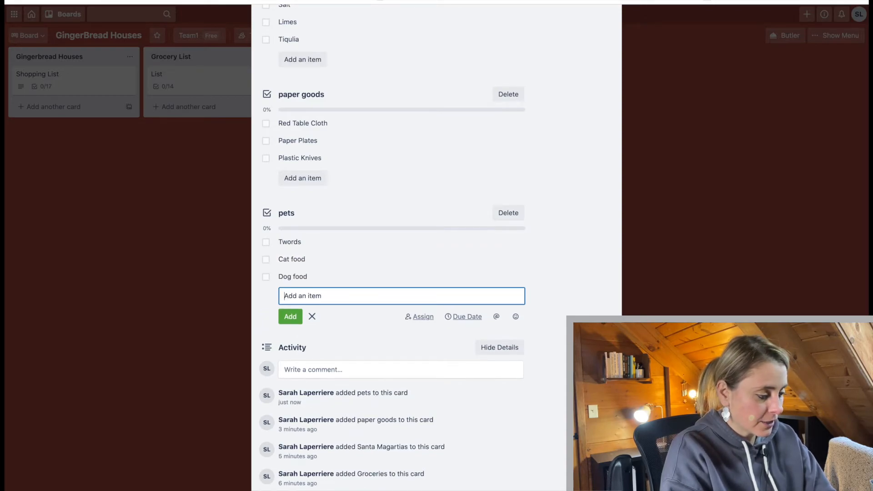
# Add the item "C t words" to the pets checklist and close the Shopping List card
pyautogui.write('C t workds')
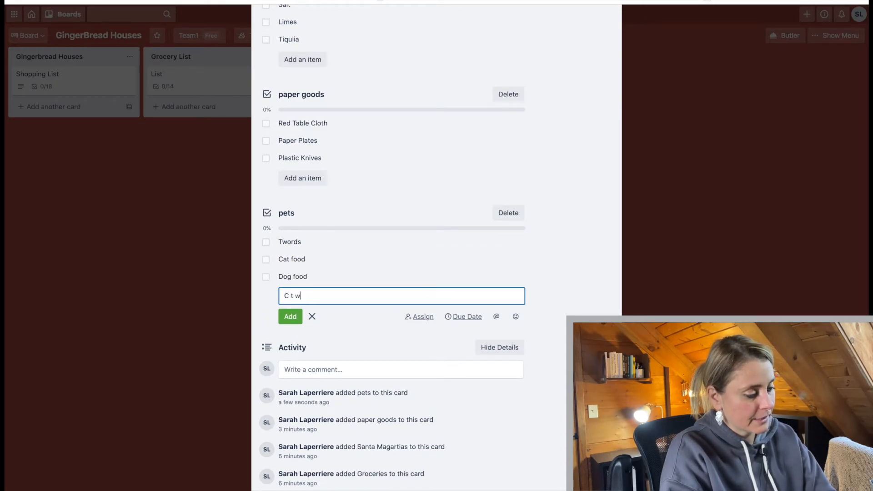
pyautogui.press('BackSpace')
pyautogui.press('BackSpace')
pyautogui.press('BackSpace')
pyautogui.write('ds')
pyautogui.press('Return')
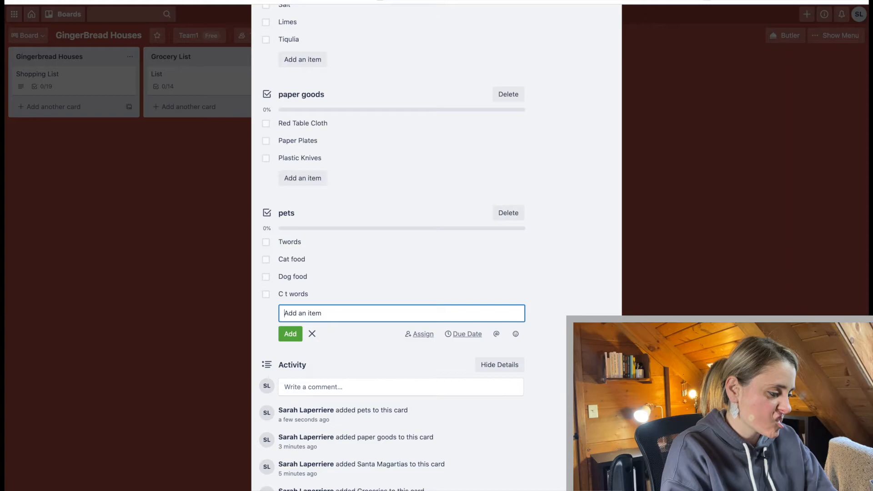
pyautogui.scroll(14, 573, 125)
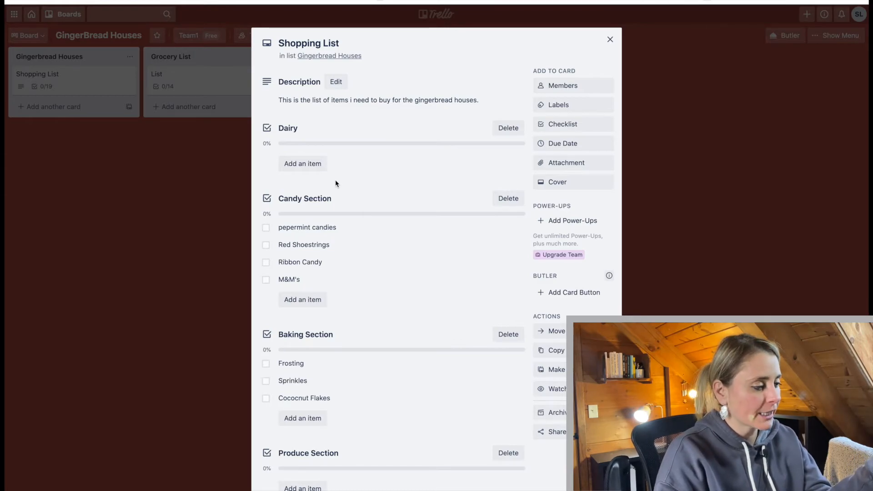
pyautogui.click(101, 262)
# Add a new list titled "Saturday Errands" to the board
pyautogui.click(361, 56)
pyautogui.write('Saturday Errands')
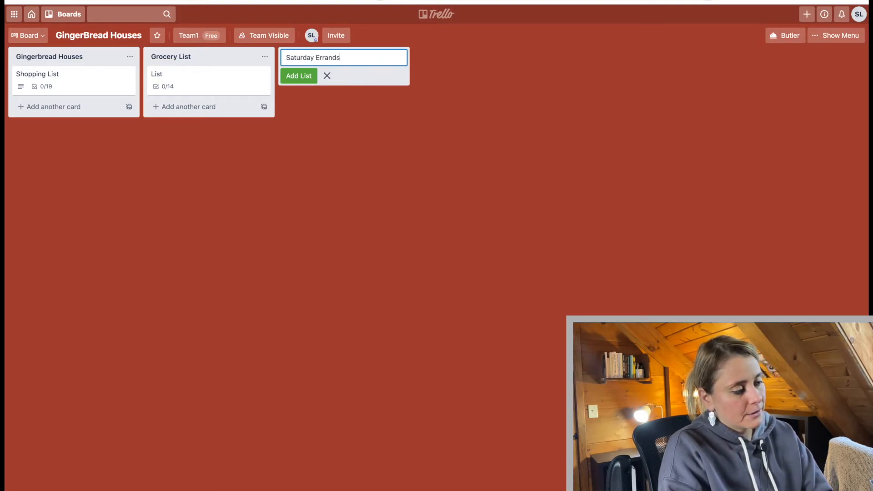
pyautogui.press('Return')
# Add the cards "Target", "Walmart" and "Random store 2" to the Saturday Errands list
pyautogui.click(357, 78)
pyautogui.write('Targ')
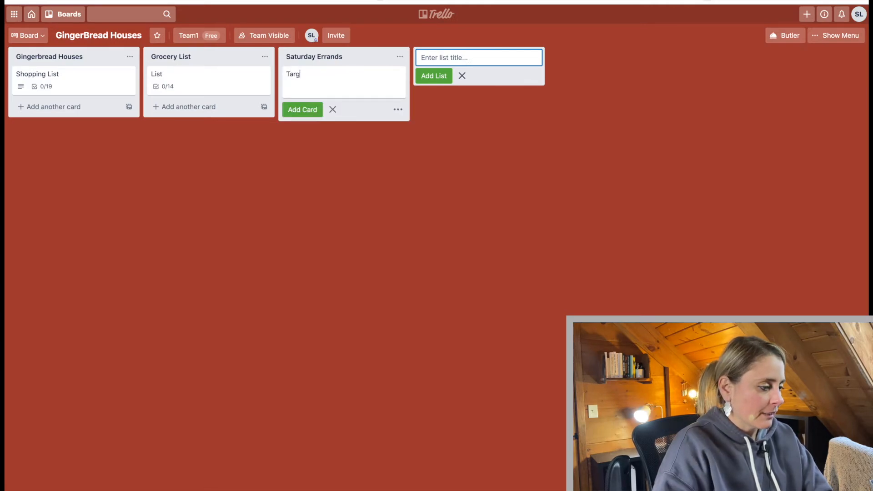
pyautogui.write('et')
pyautogui.press('Return')
pyautogui.write('Walm')
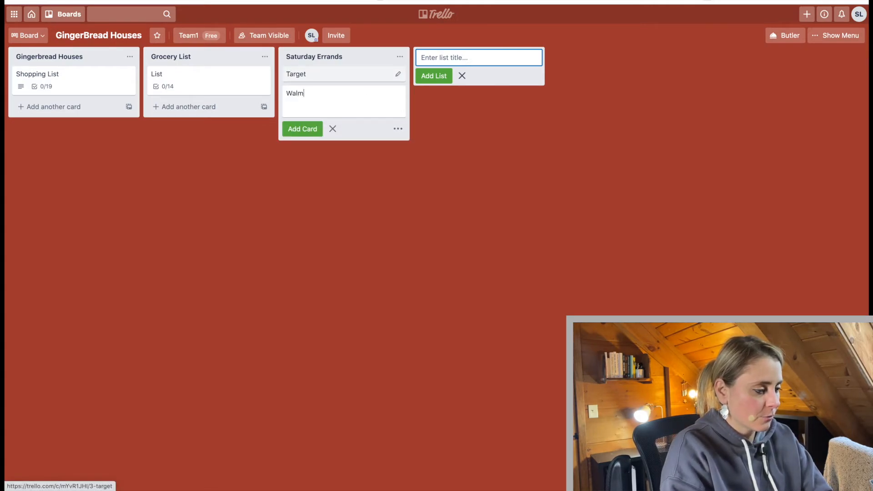
pyautogui.write('art')
pyautogui.press('Return')
pyautogui.write('Random sto')
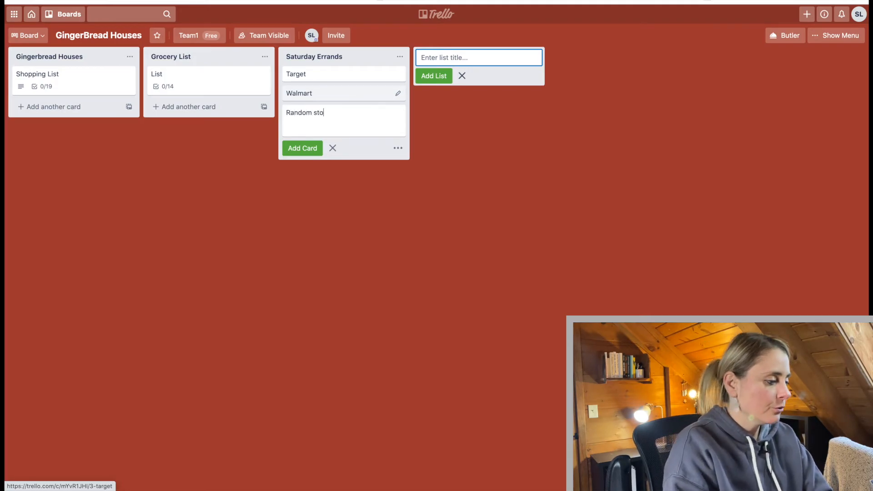
pyautogui.write('re 2')
pyautogui.press('Return')
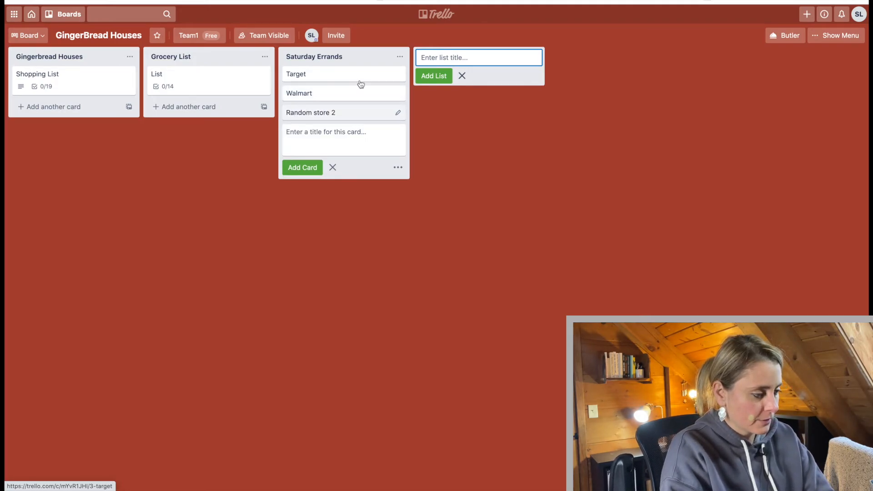
pyautogui.click(553, 179)
# Open the Target card and add a checklist with the default title "Checklist"
pyautogui.click(353, 74)
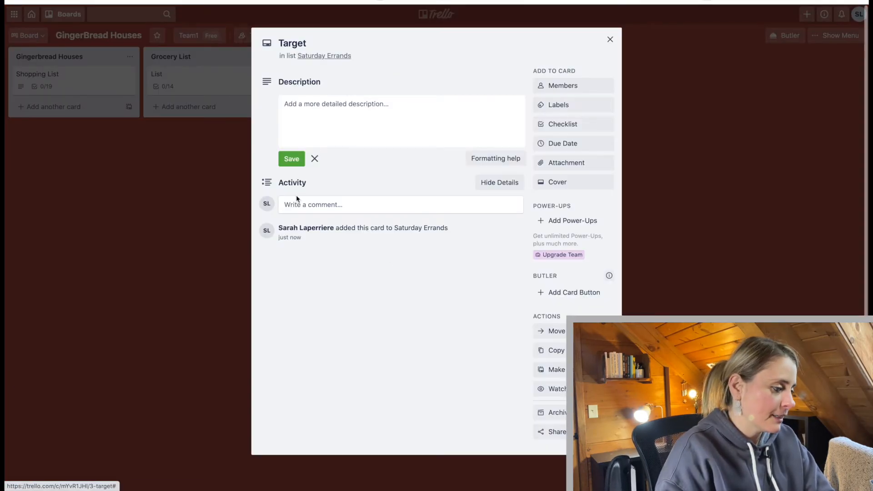
pyautogui.click(319, 108)
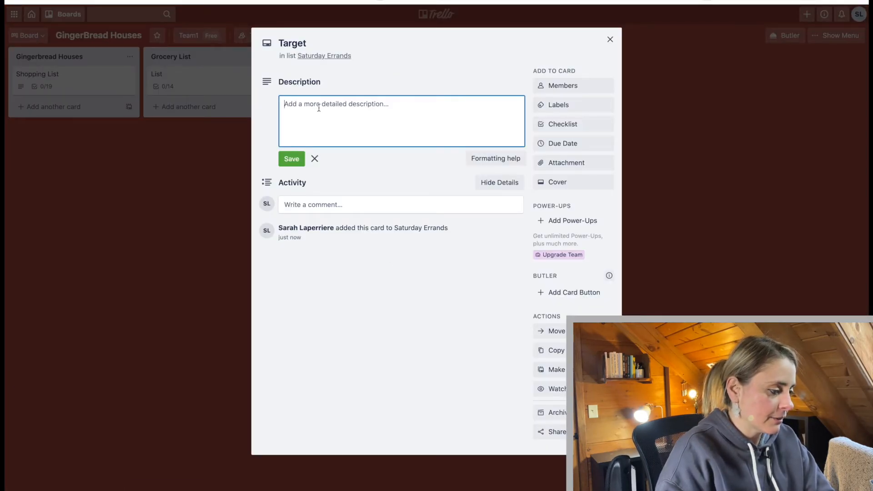
pyautogui.click(541, 131)
pyautogui.click(540, 131)
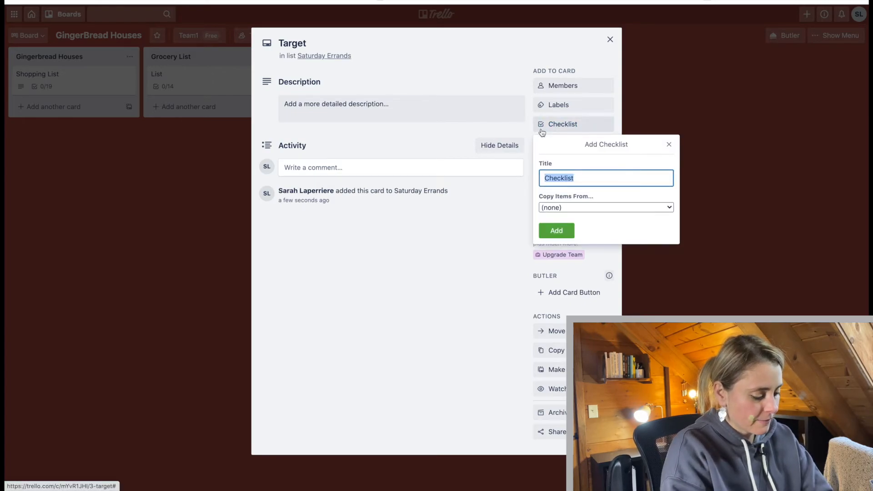
pyautogui.click(541, 131)
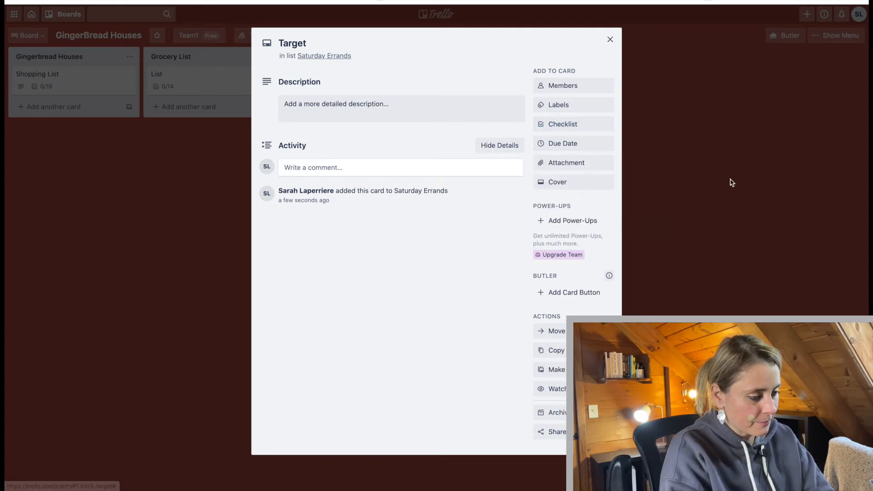
pyautogui.click(612, 132)
pyautogui.click(557, 230)
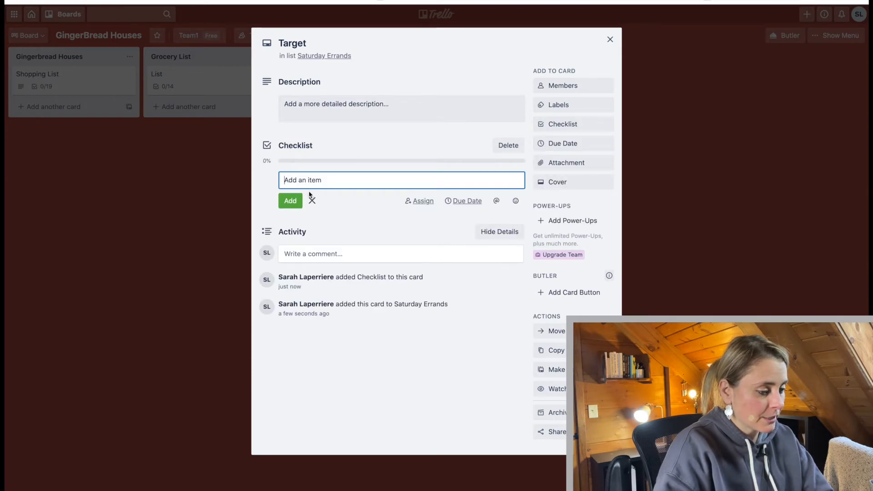
# Add the items "towels" and "bins for stickers" to the Target card's checklist and close the card
pyautogui.write('tow')
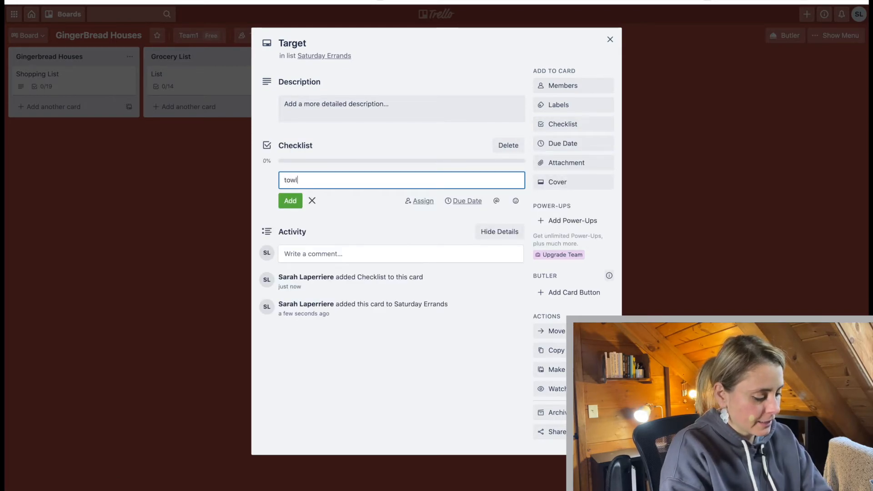
pyautogui.write('els')
pyautogui.press('Return')
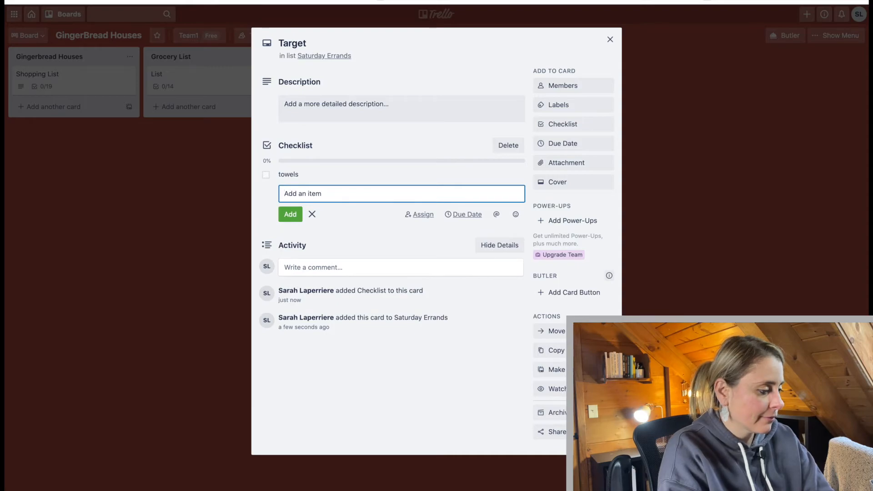
pyautogui.write('bins f')
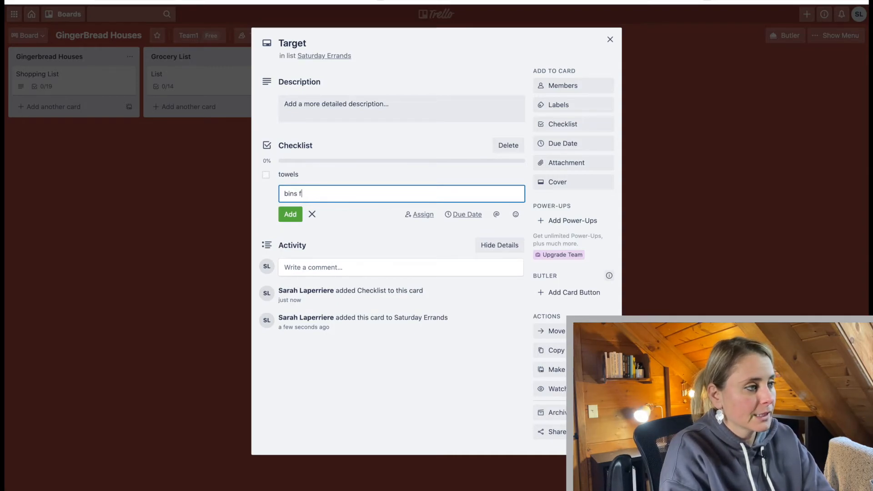
pyautogui.write('or stickers')
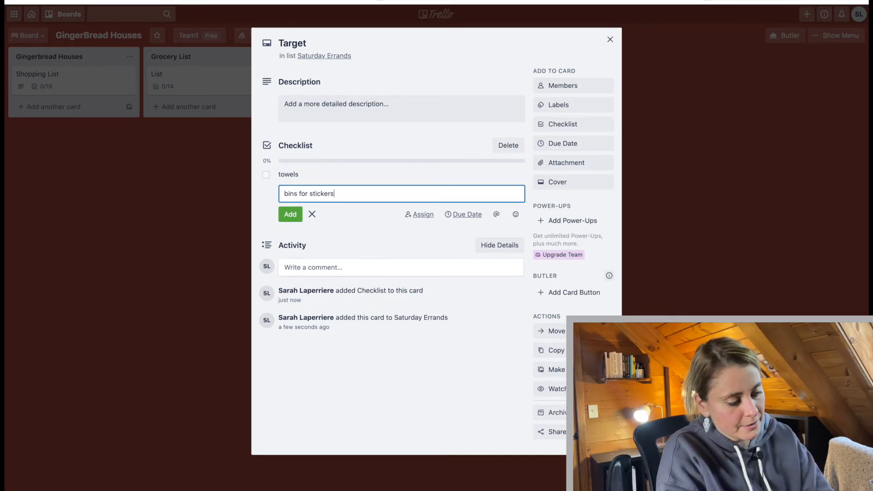
pyautogui.press('Return')
pyautogui.press('Escape')
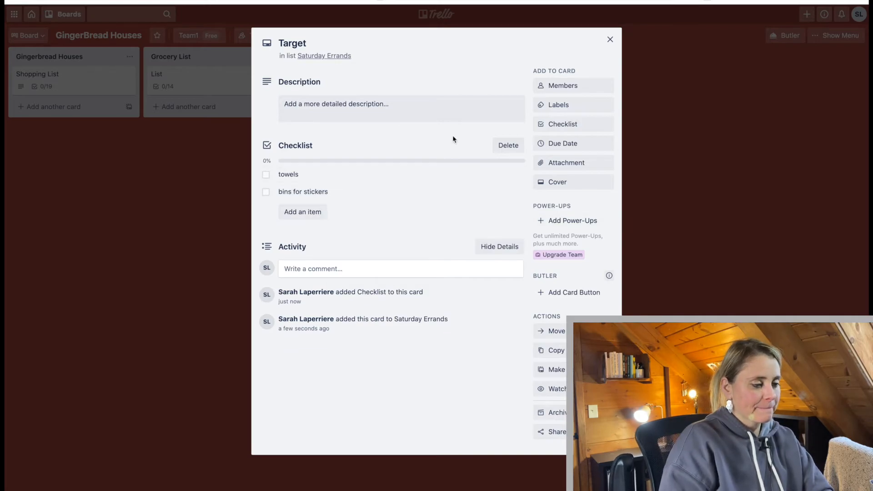
pyautogui.click(608, 40)
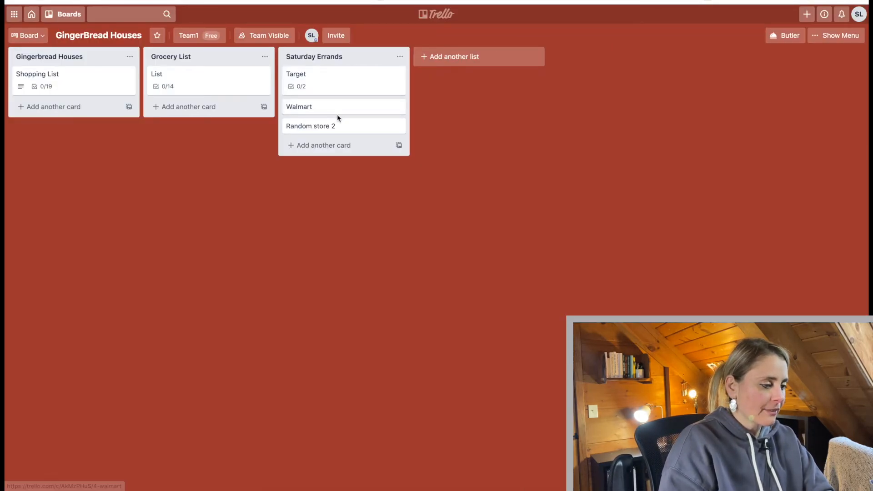
pyautogui.click(317, 114)
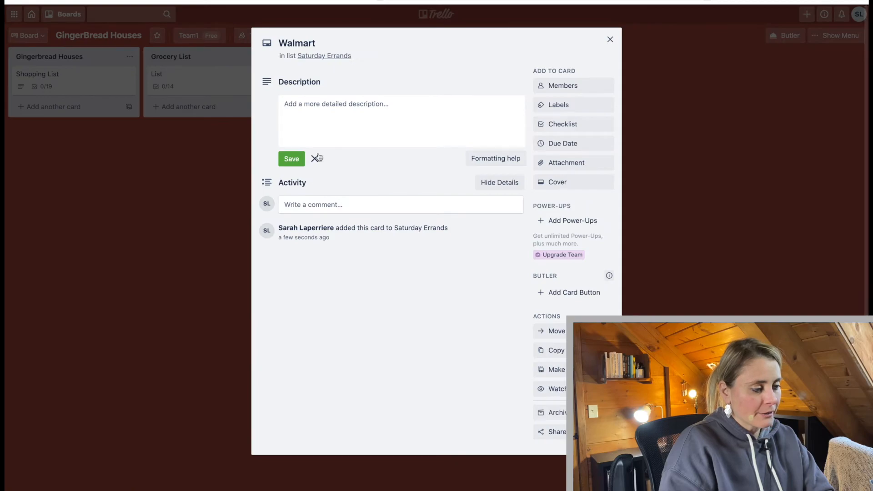
pyautogui.click(611, 40)
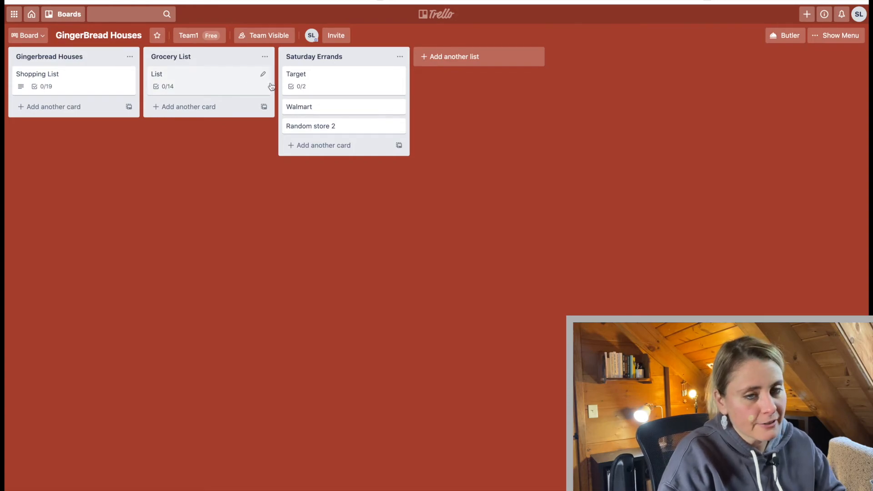
# Set the Target card's due date to 12/12/2020 at 10:00 AM and close the card
pyautogui.click(318, 80)
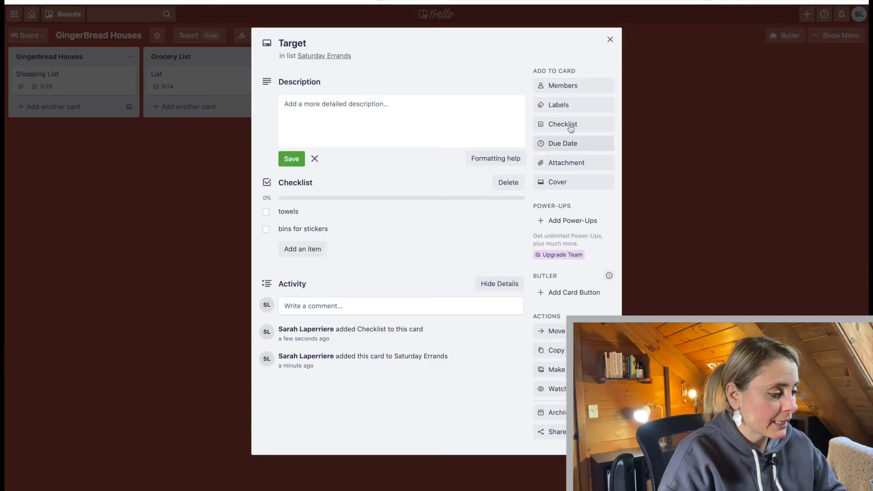
pyautogui.click(572, 145)
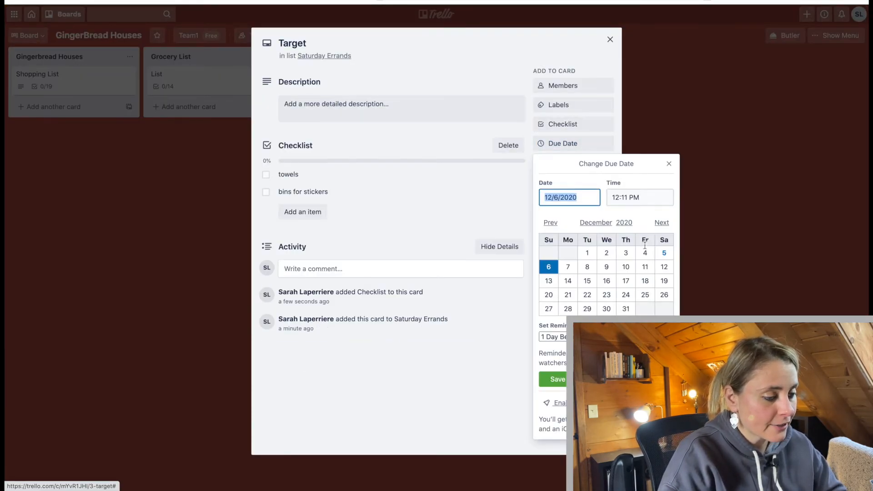
pyautogui.click(664, 269)
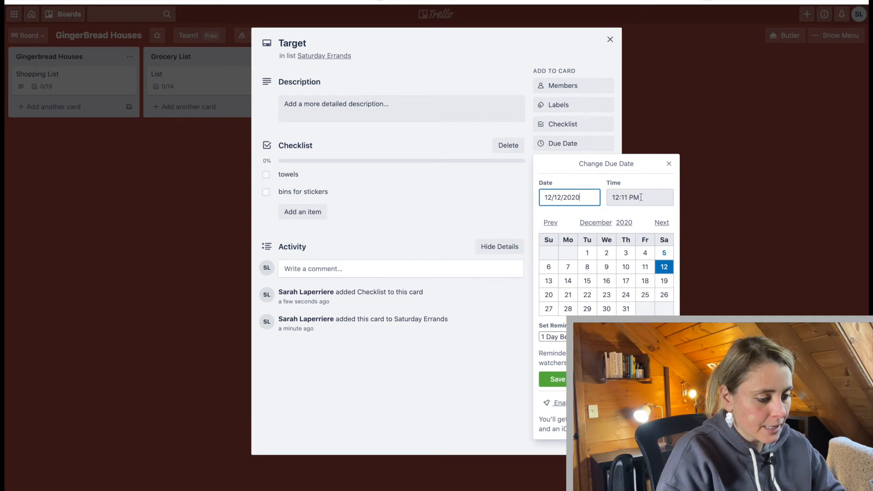
pyautogui.moveTo(630, 197); pyautogui.dragTo(619, 198)
pyautogui.press('BackSpace')
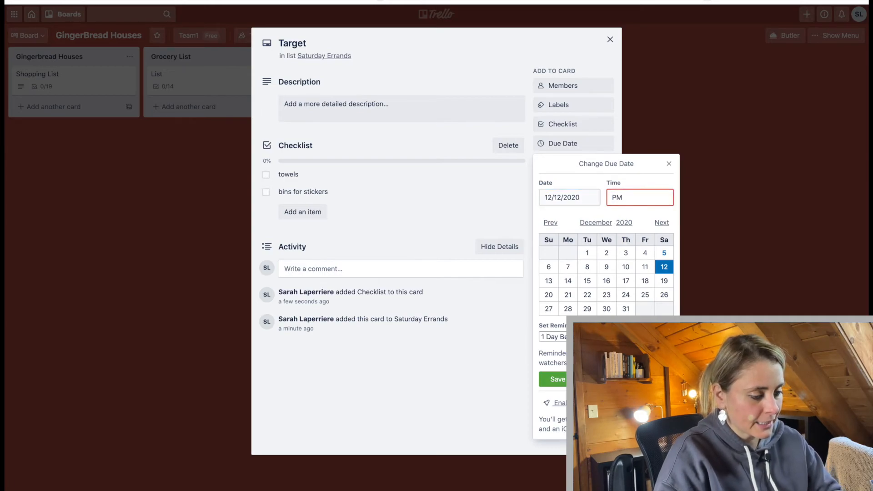
pyautogui.write('0:00 a')
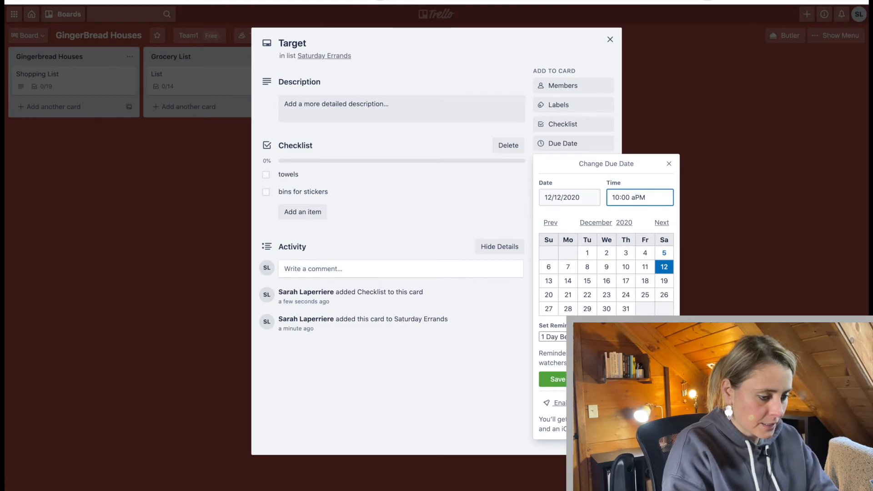
pyautogui.press('Return')
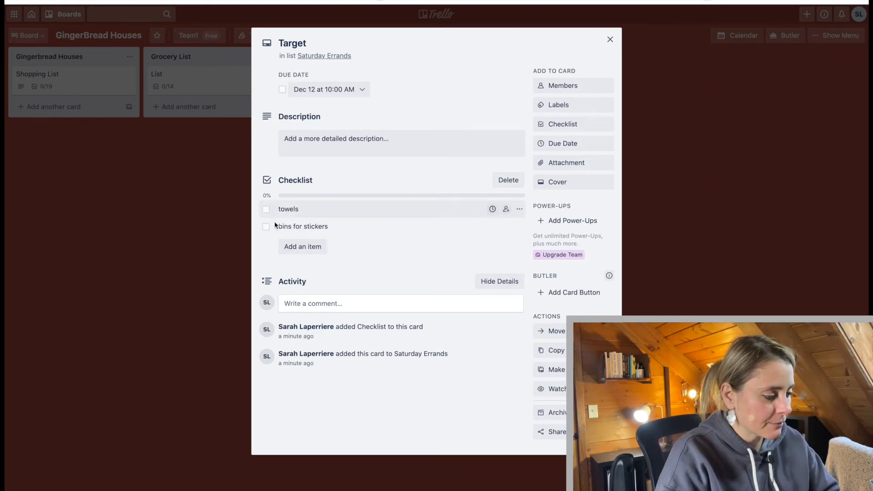
pyautogui.click(204, 236)
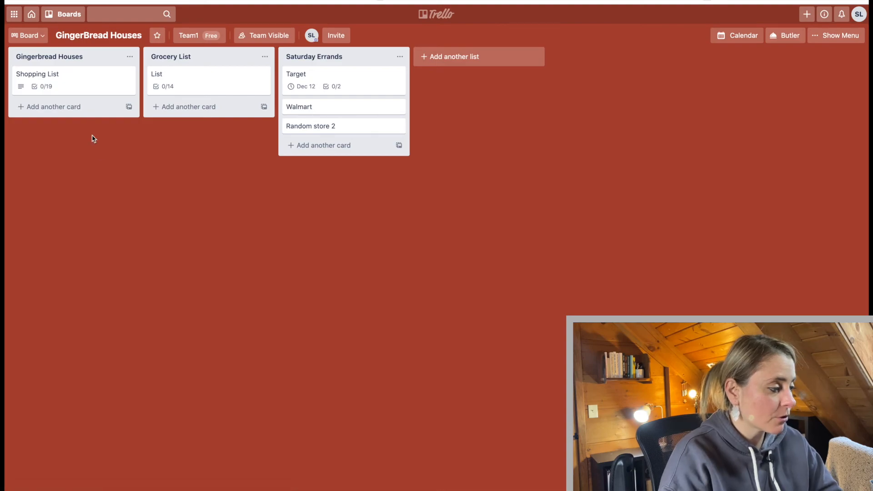
# Open the Shopping List card and check off all items in the Candy Section checklist
pyautogui.click(88, 85)
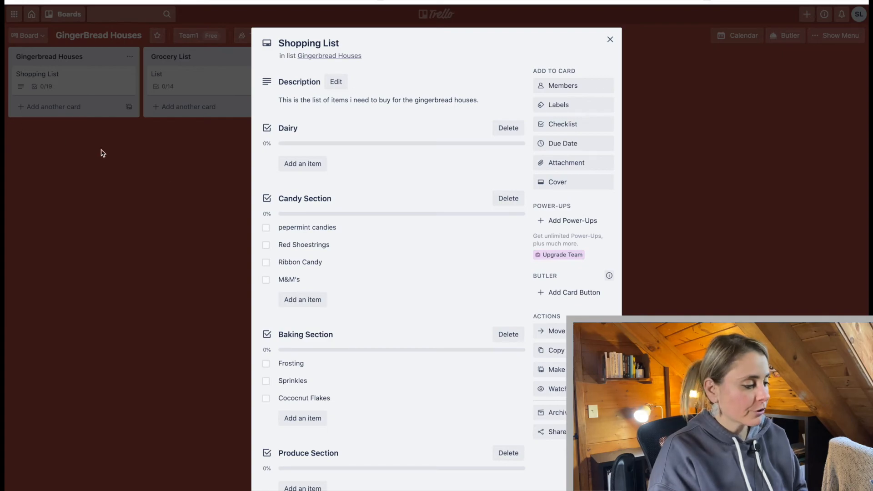
pyautogui.click(266, 227)
pyautogui.click(266, 262)
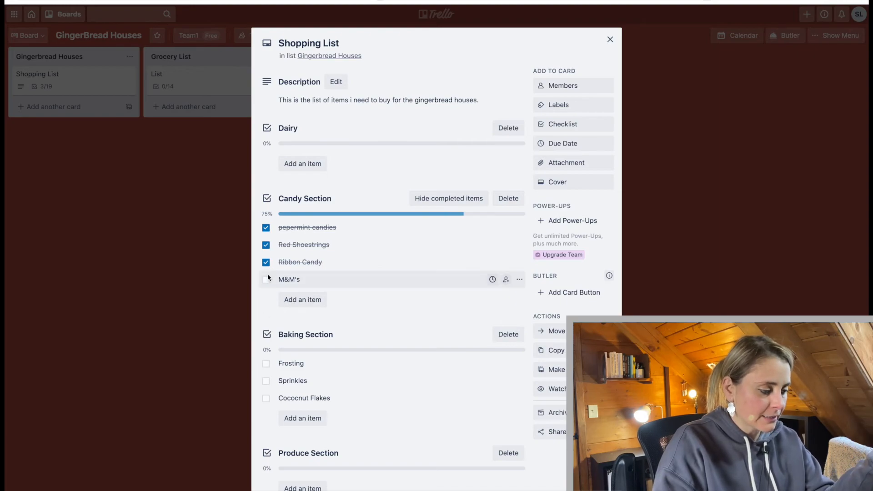
# Check off Frosting, Sprinkles and Cococnut Flakes in the Baking Section checklist and close the Shopping List card
pyautogui.click(266, 380)
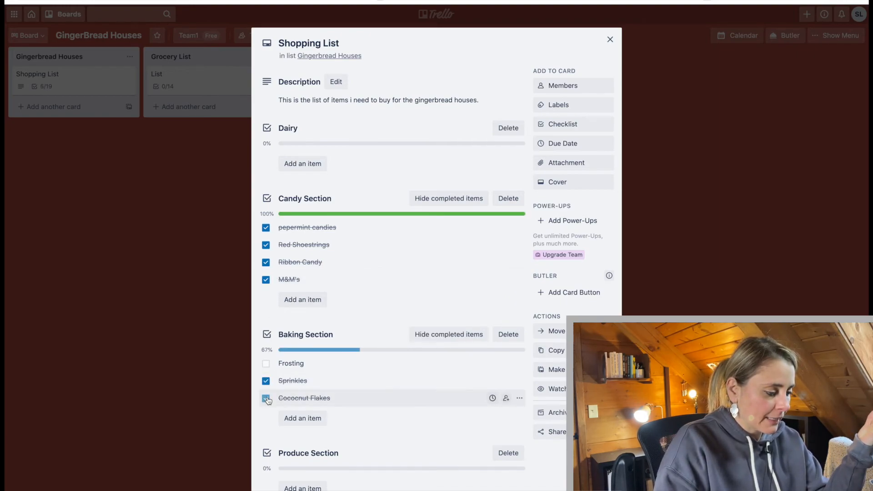
pyautogui.scroll(-9, 268, 399)
pyautogui.scroll(3, 268, 398)
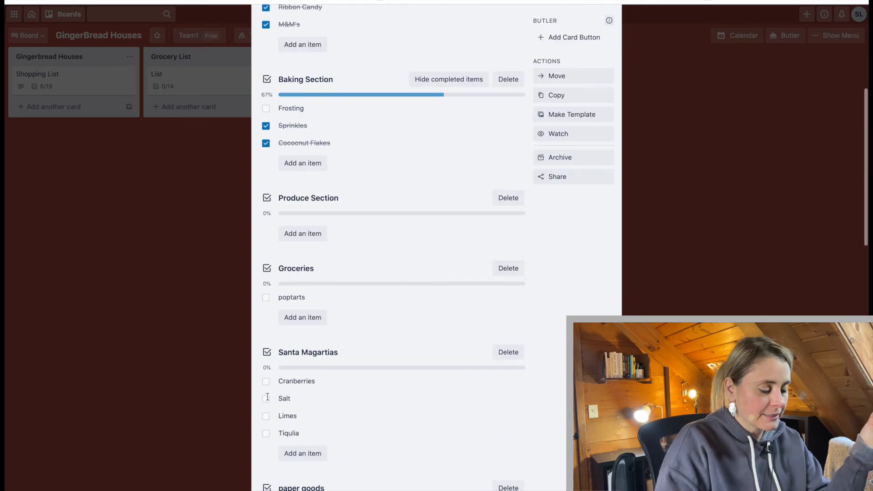
pyautogui.scroll(6, 268, 397)
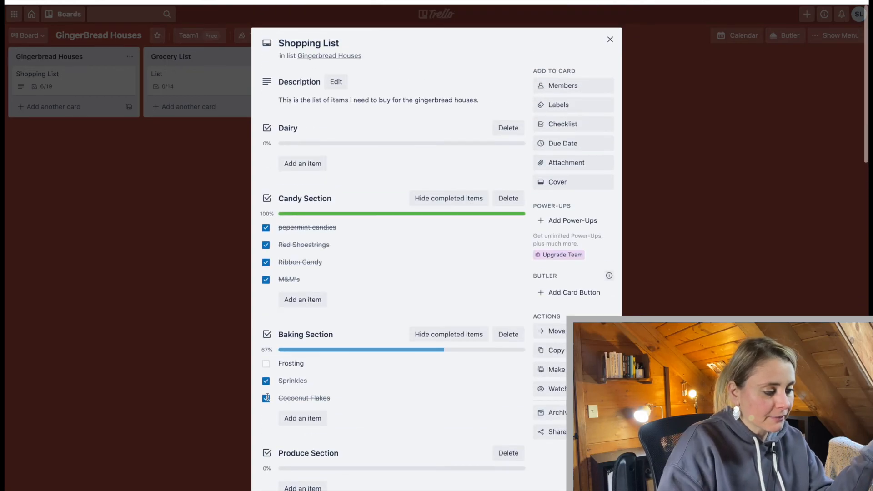
pyautogui.click(267, 366)
pyautogui.scroll(-2, 272, 364)
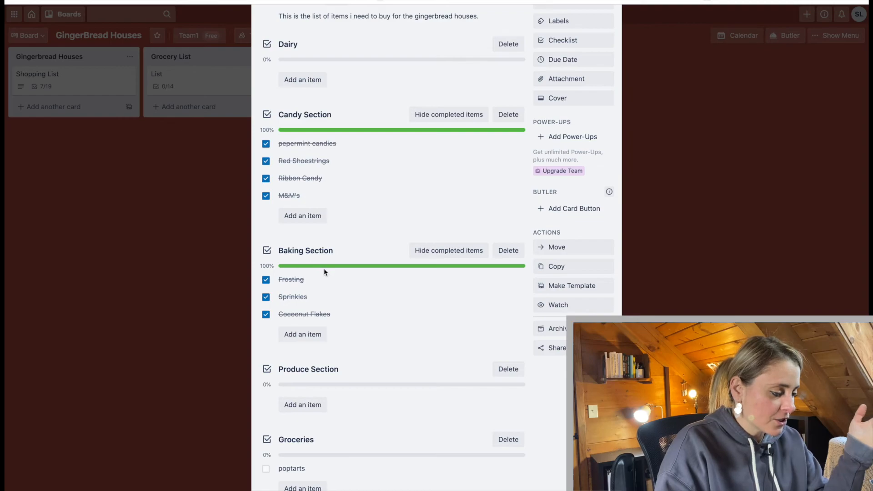
pyautogui.scroll(-1, 322, 270)
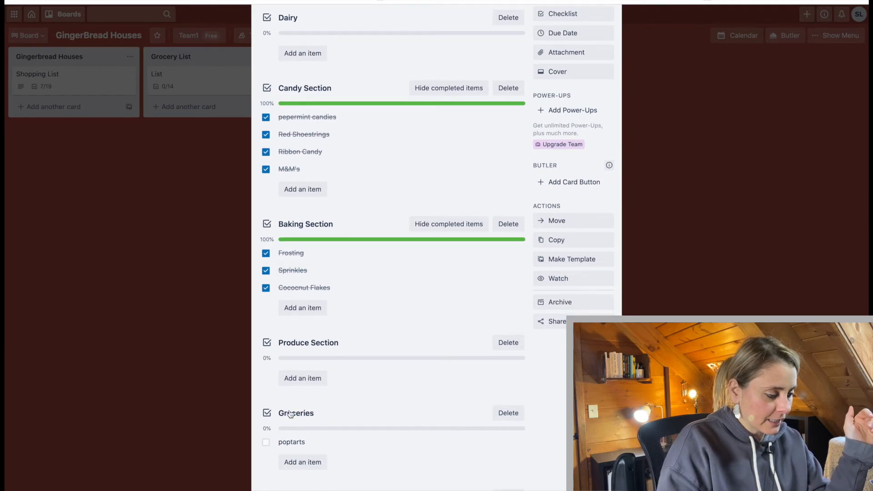
pyautogui.scroll(-2, 287, 411)
pyautogui.scroll(4, 290, 413)
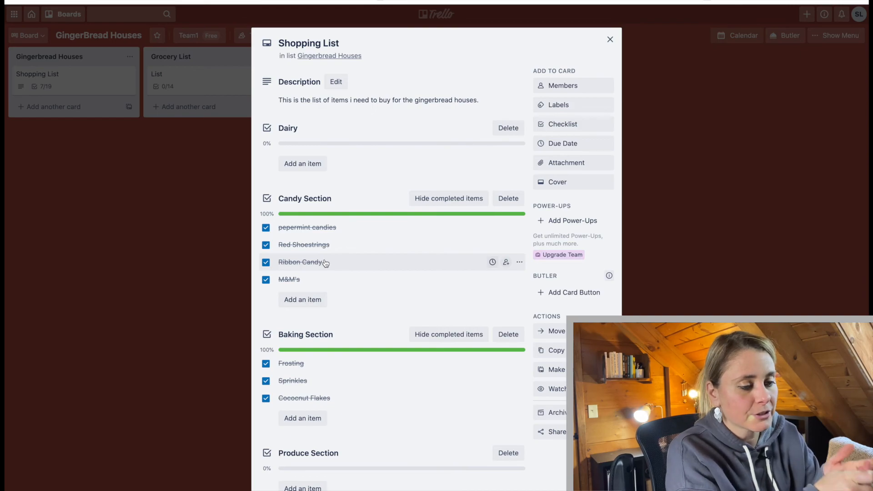
pyautogui.click(93, 200)
pyautogui.click(838, 35)
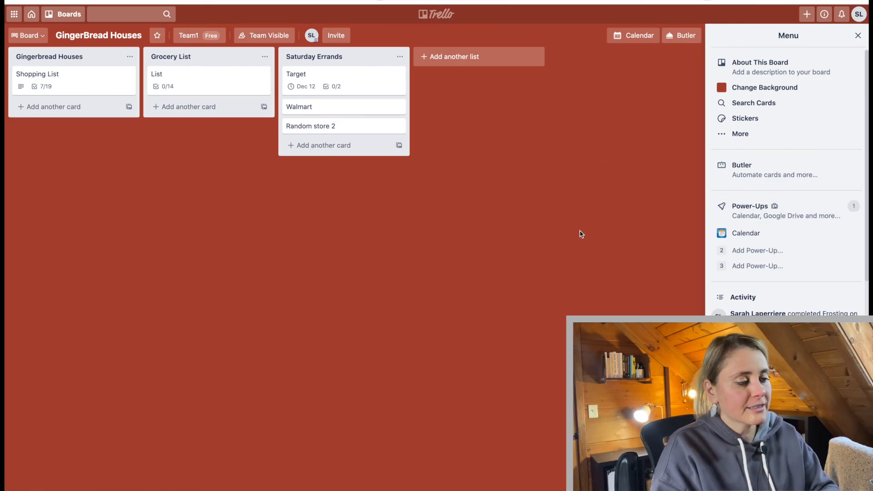
pyautogui.click(858, 35)
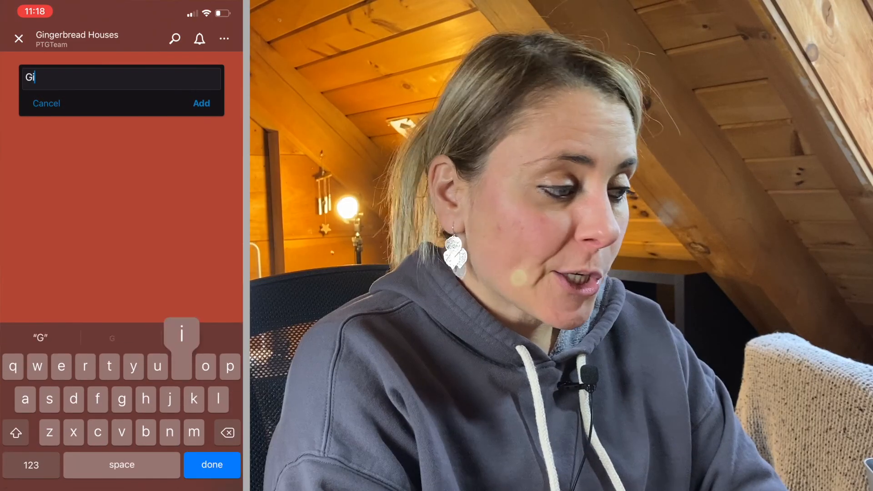
# In the Trello mobile app, add the lists "Gingerbread houses" and "Groceries" to the Gingerbread Houses board
pyautogui.write('ngerbread houses')
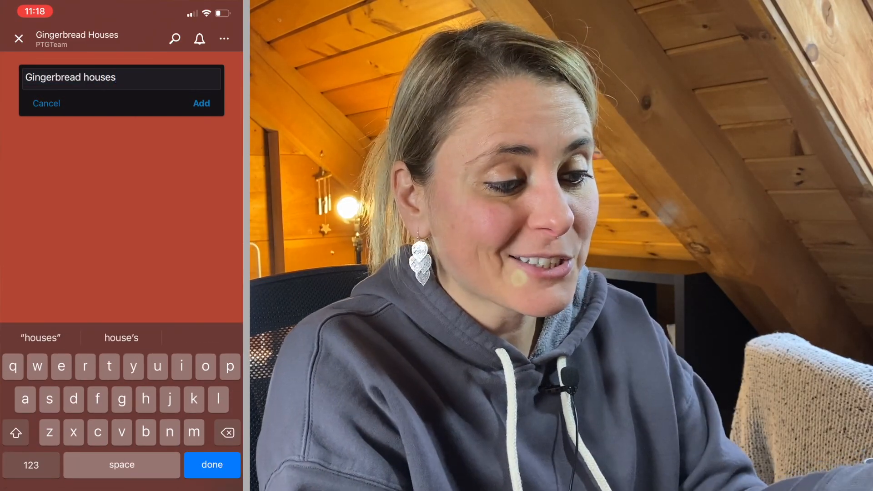
pyautogui.press('Return')
pyautogui.write('Groceries')
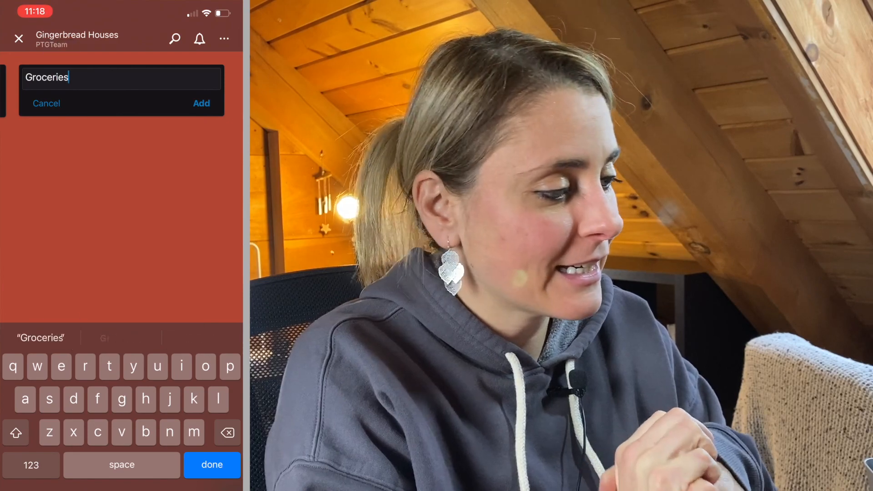
pyautogui.press('Return')
# Add a card titled "House" to the Gingerbread houses list and open it
pyautogui.click(119, 105)
pyautogui.write('House')
pyautogui.press('Return')
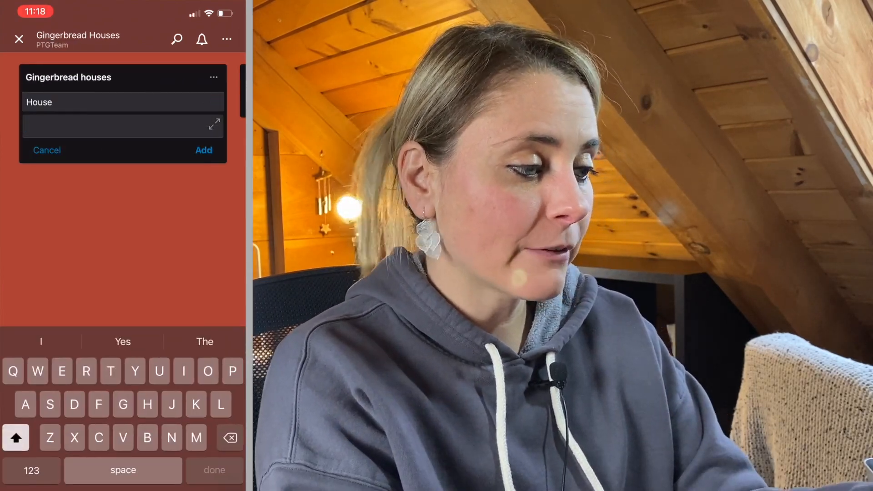
pyautogui.click(46, 150)
pyautogui.click(91, 102)
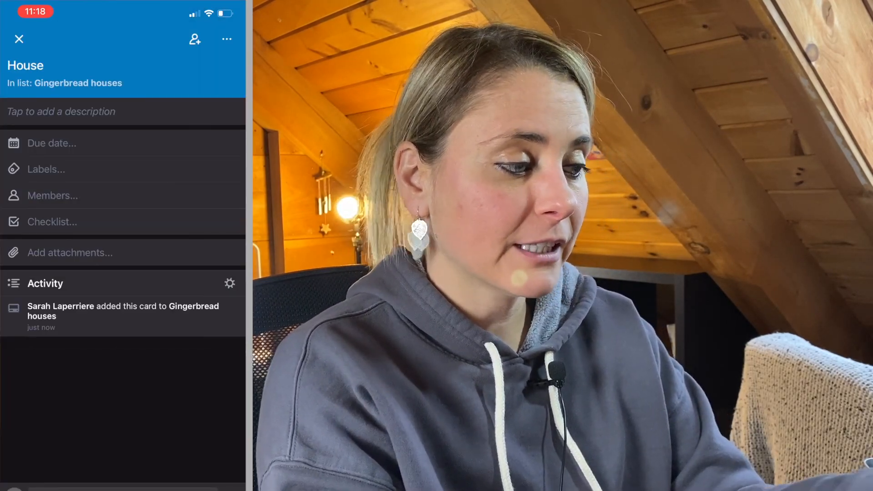
# Give the House card the description "This is the shopping list for everything I need for my gingerbread house party"
pyautogui.click(64, 111)
pyautogui.write('This is the shipping i')
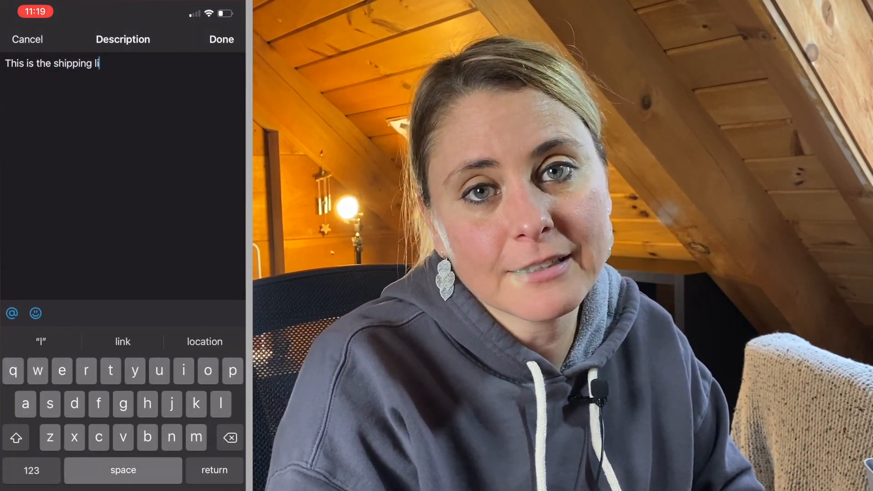
pyautogui.press('BackSpace')
pyautogui.press('BackSpace')
pyautogui.press('BackSpace')
pyautogui.press('BackSpace')
pyautogui.press('BackSpace')
pyautogui.press('BackSpace')
pyautogui.press('BackSpace')
pyautogui.press('BackSpace')
pyautogui.write('opping list for everything I need for my ging')
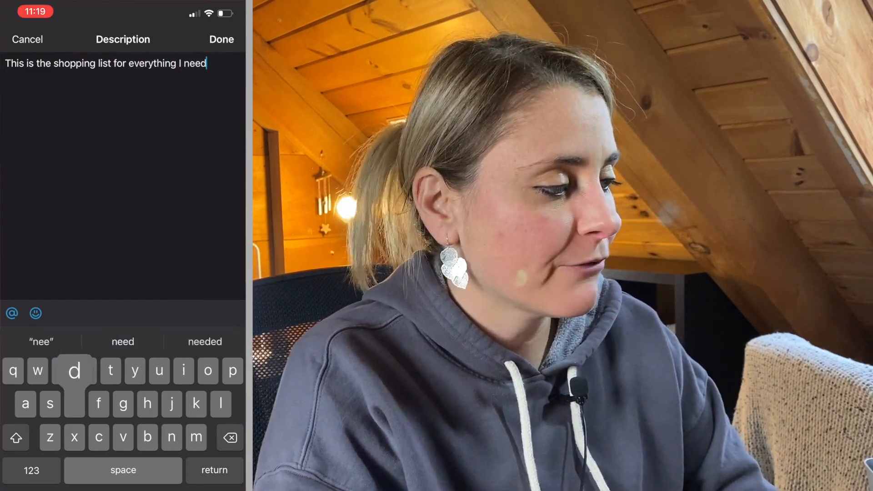
pyautogui.write('erbread house party')
pyautogui.click(221, 39)
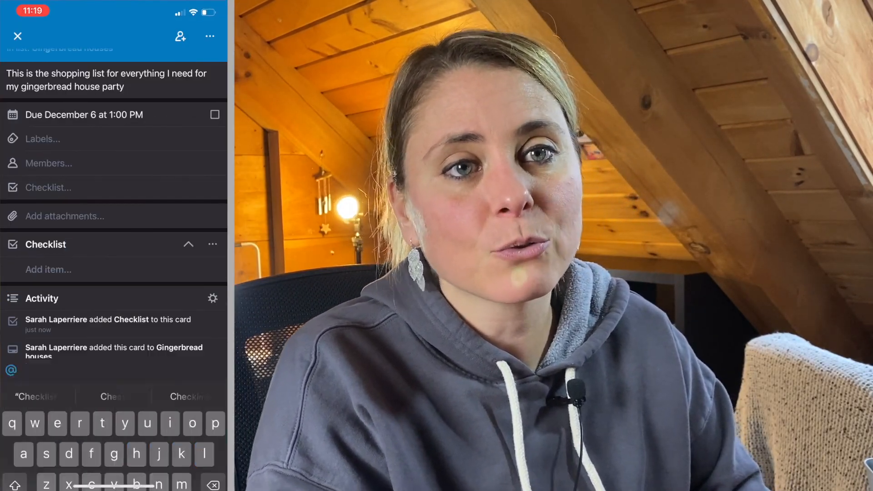
# Replace the House card's empty default checklist with a new checklist titled "Papergoods"
pyautogui.click(213, 273)
pyautogui.click(114, 456)
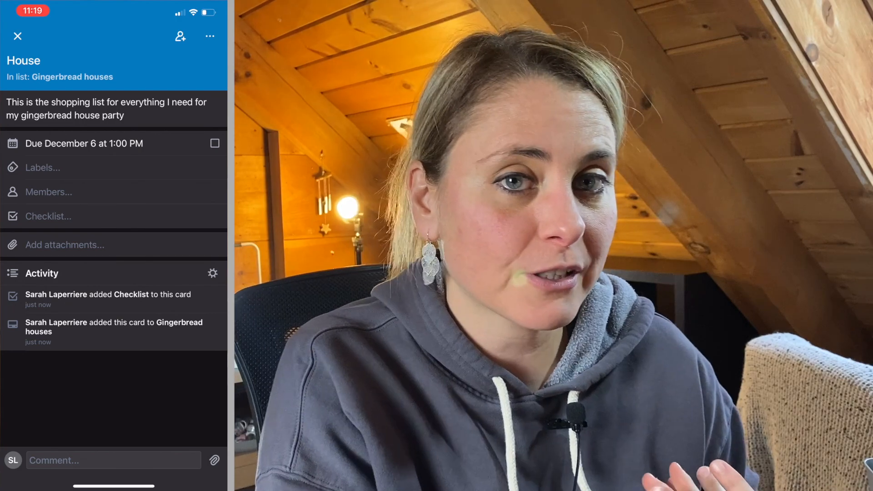
pyautogui.click(114, 215)
pyautogui.press('BackSpace')
pyautogui.press('BackSpace')
pyautogui.press('BackSpace')
pyautogui.press('BackSpace')
pyautogui.press('BackSpace')
pyautogui.press('BackSpace')
pyautogui.press('BackSpace')
pyautogui.press('BackSpace')
pyautogui.press('BackSpace')
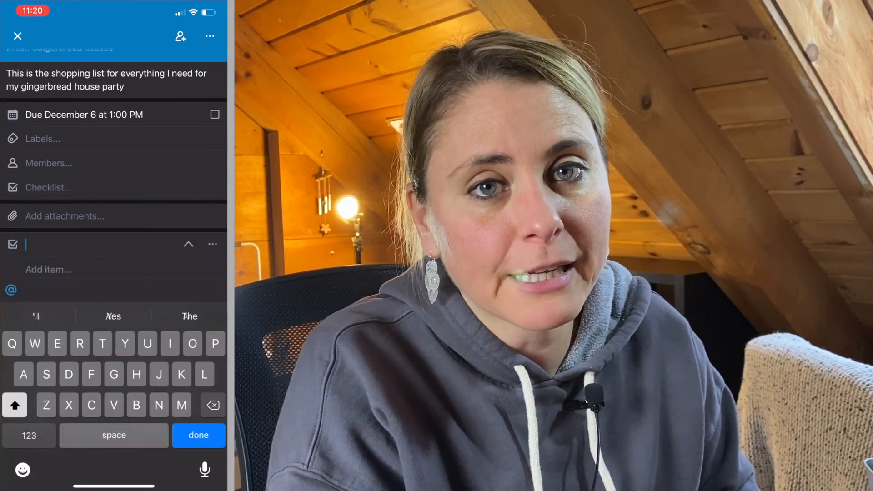
pyautogui.write('Papergoog')
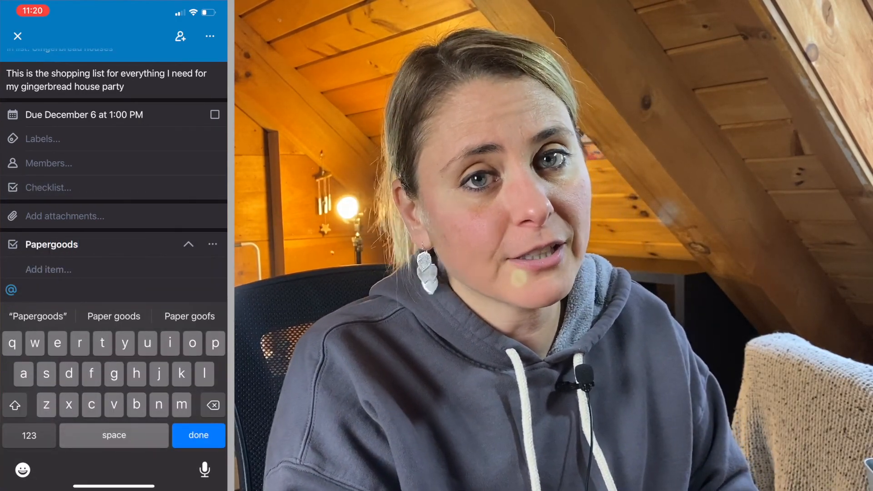
# Add another checklist titled "Candy isle" to the House card, replacing its default title
pyautogui.press('Return')
pyautogui.click(48, 198)
pyautogui.press('BackSpace')
pyautogui.press('BackSpace')
pyautogui.press('BackSpace')
pyautogui.press('BackSpace')
pyautogui.press('BackSpace')
pyautogui.press('BackSpace')
pyautogui.press('BackSpace')
pyautogui.press('BackSpace')
pyautogui.press('BackSpace')
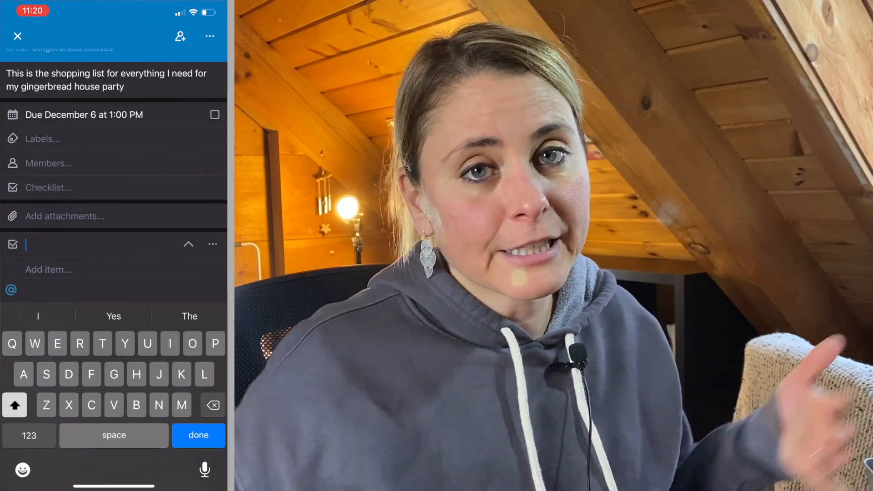
pyautogui.write('Candy isle')
pyautogui.press('Return')
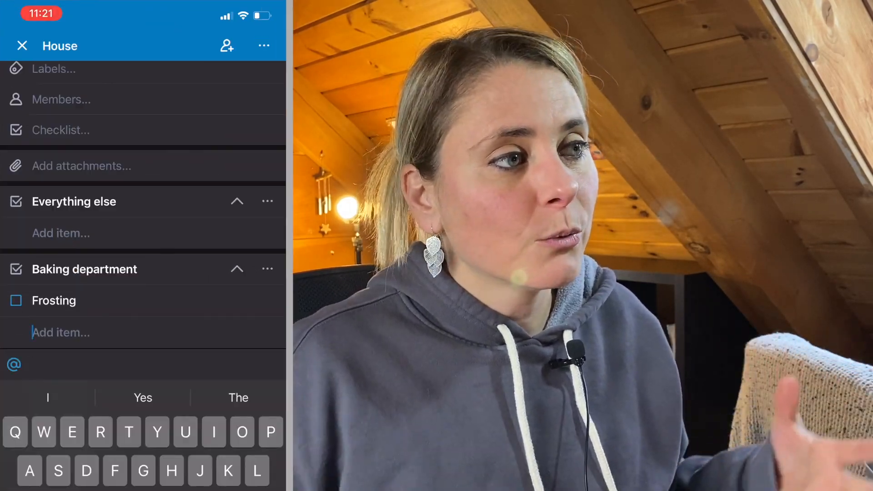
# Add the item "Squeeze tubes for frosting" to the Baking department checklist and "Peppermint candies" to the Candy isle checklist
pyautogui.write('Squeeze tubes for frosting')
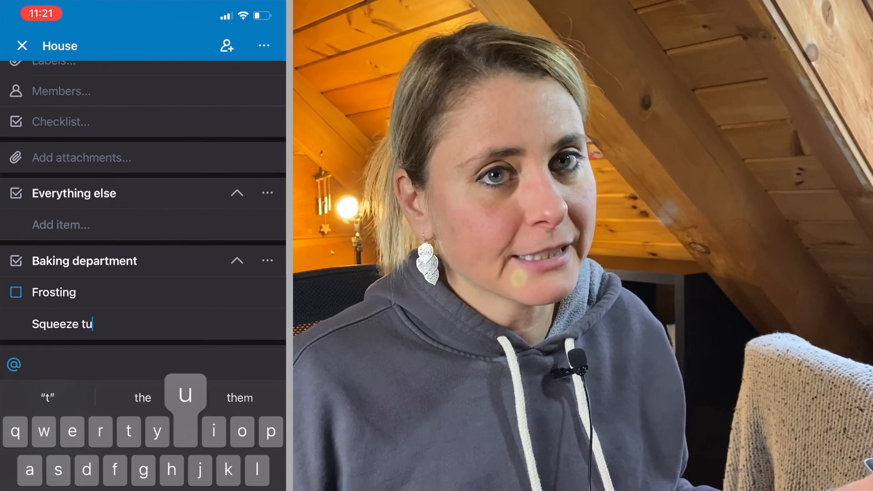
pyautogui.press('Return')
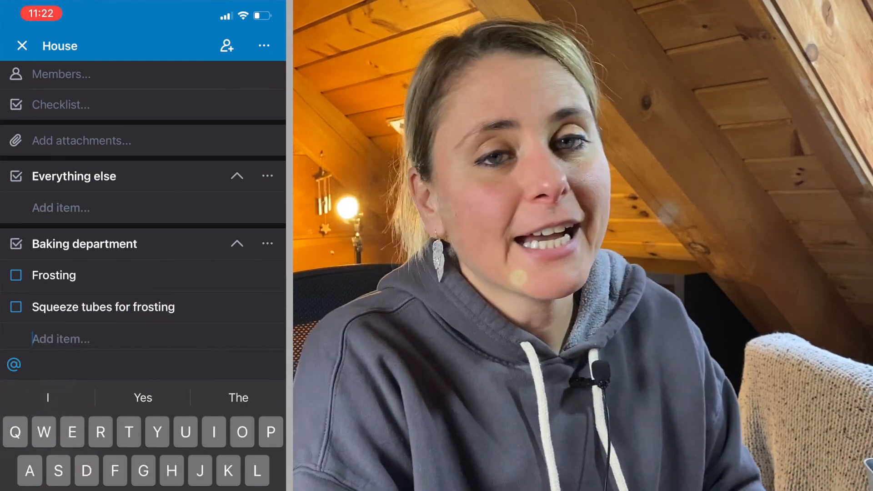
pyautogui.scroll(-2, 143, 227)
pyautogui.click(61, 312)
pyautogui.write('Pepmi')
pyautogui.press('BackSpace')
pyautogui.press('BackSpace')
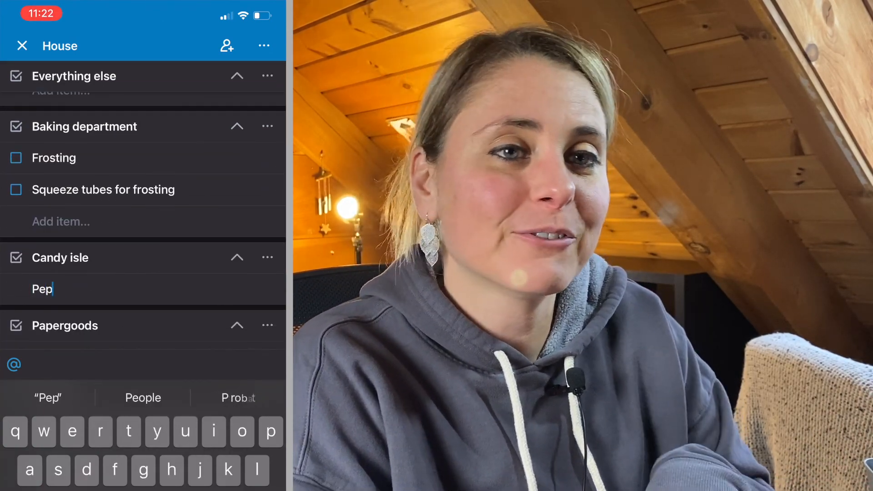
pyautogui.write('permint candies')
pyautogui.press('Return')
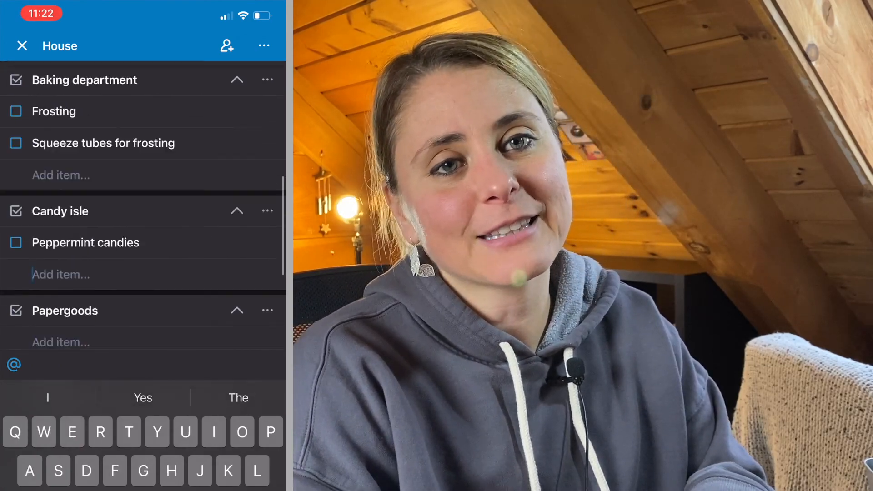